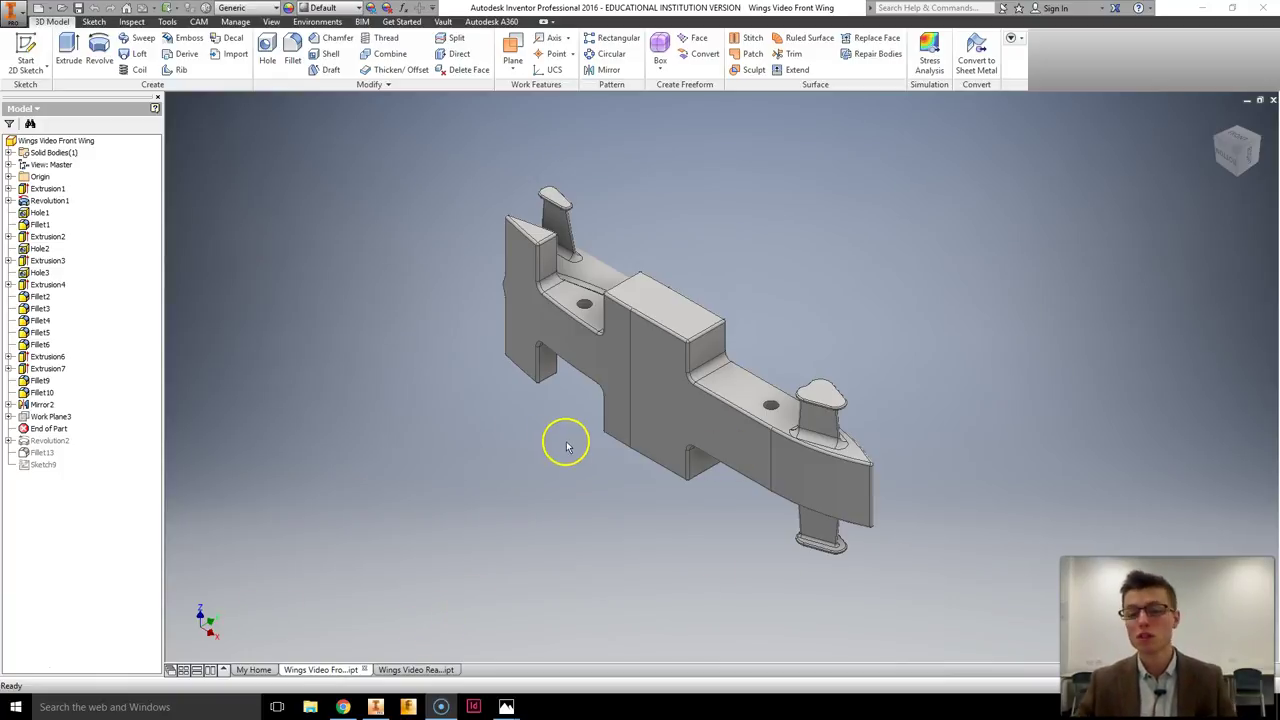
Examine the front wing model from several sides, including its end plates, supports and nose cone
{"action": "middle_click_drag", "start_coordinate": [600, 434], "coordinate": [509, 394], "text": "shift"}
{"action": "scroll", "coordinate": [674, 298], "scroll_direction": "down", "scroll_amount": 3}
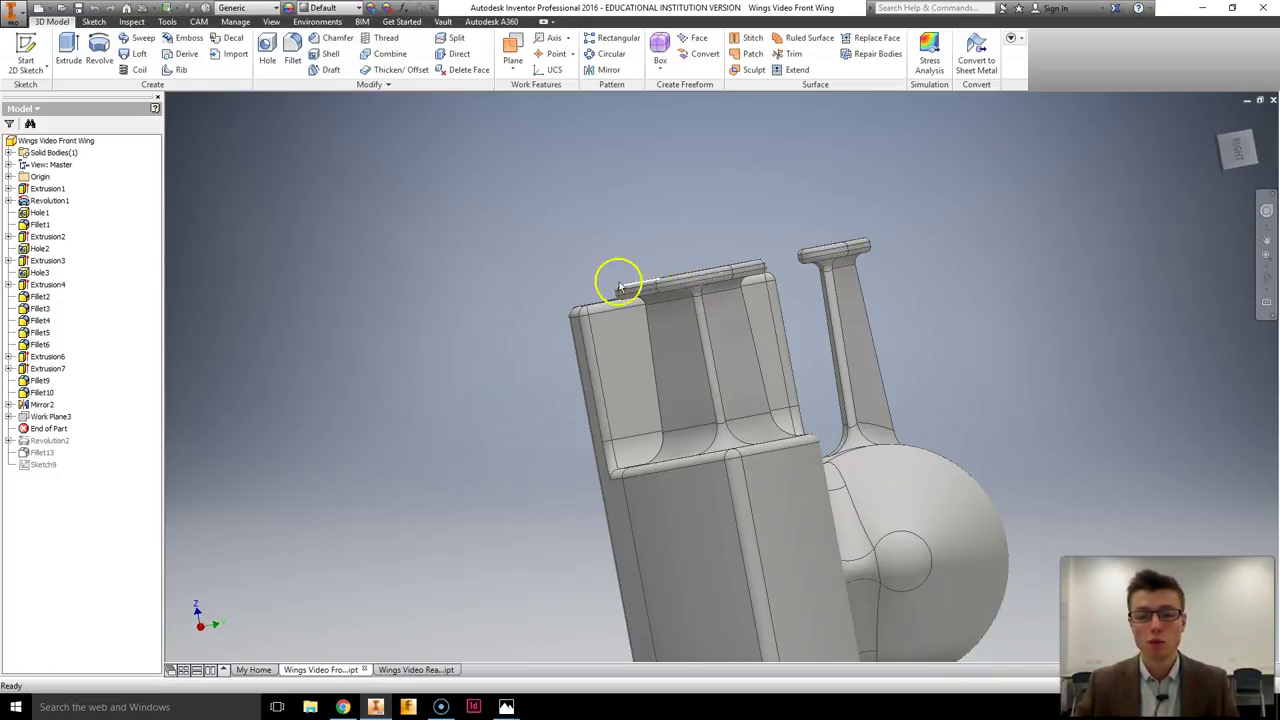
{"action": "middle_click_drag", "start_coordinate": [525, 307], "coordinate": [694, 397], "text": "shift"}
{"action": "scroll", "coordinate": [726, 409], "scroll_direction": "down", "scroll_amount": 3}
{"action": "middle_click_drag", "start_coordinate": [810, 555], "coordinate": [608, 463]}
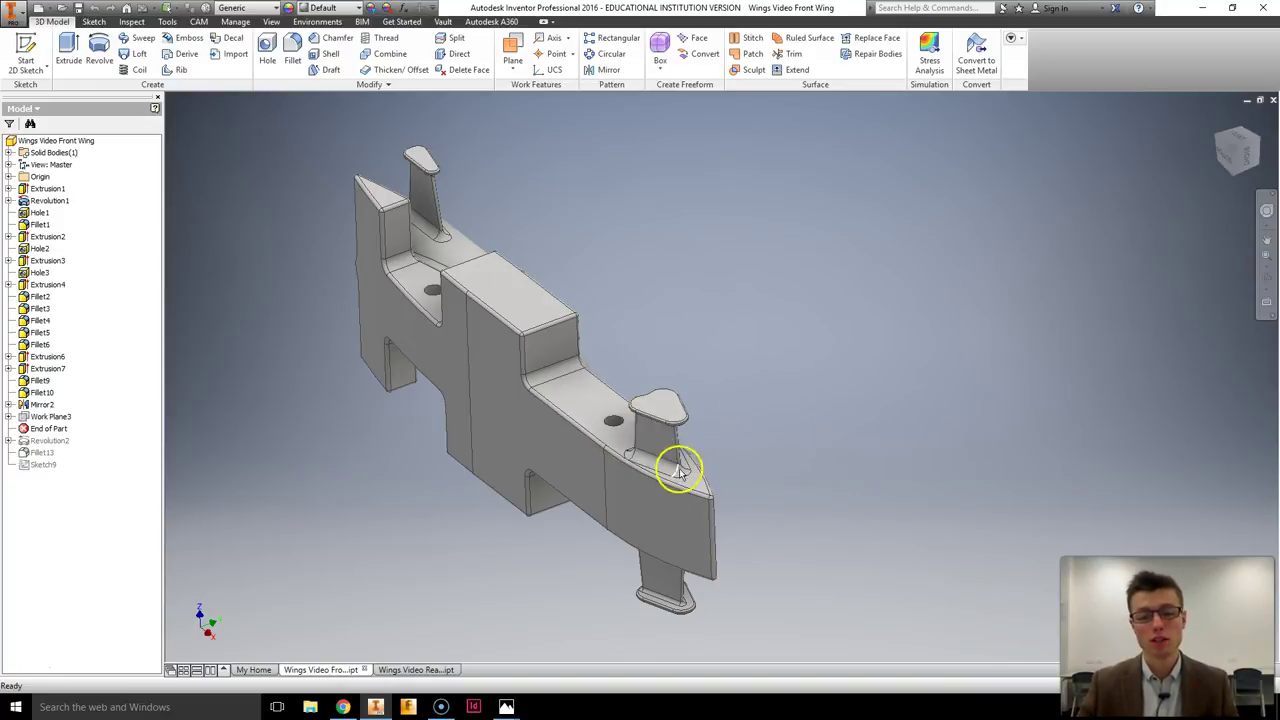
{"action": "middle_click_drag", "start_coordinate": [472, 469], "coordinate": [551, 432], "text": "shift"}
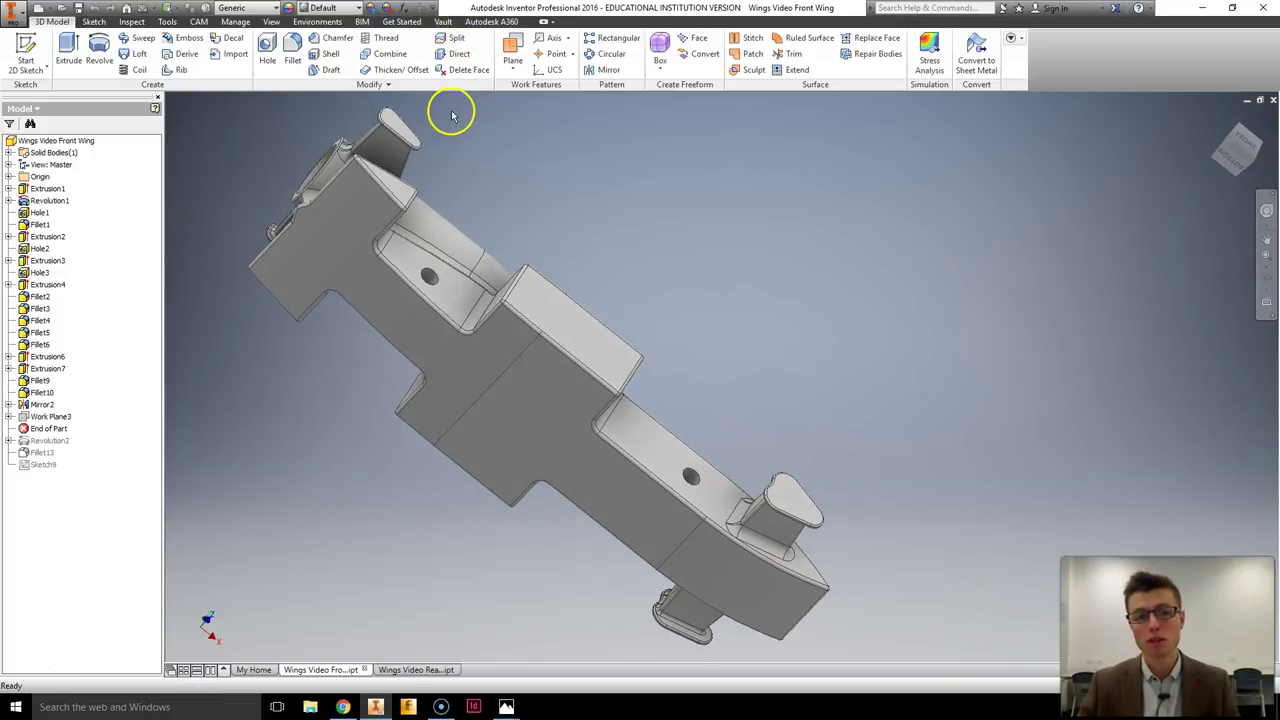
{"action": "middle_click_drag", "start_coordinate": [362, 163], "coordinate": [340, 200], "text": "shift"}
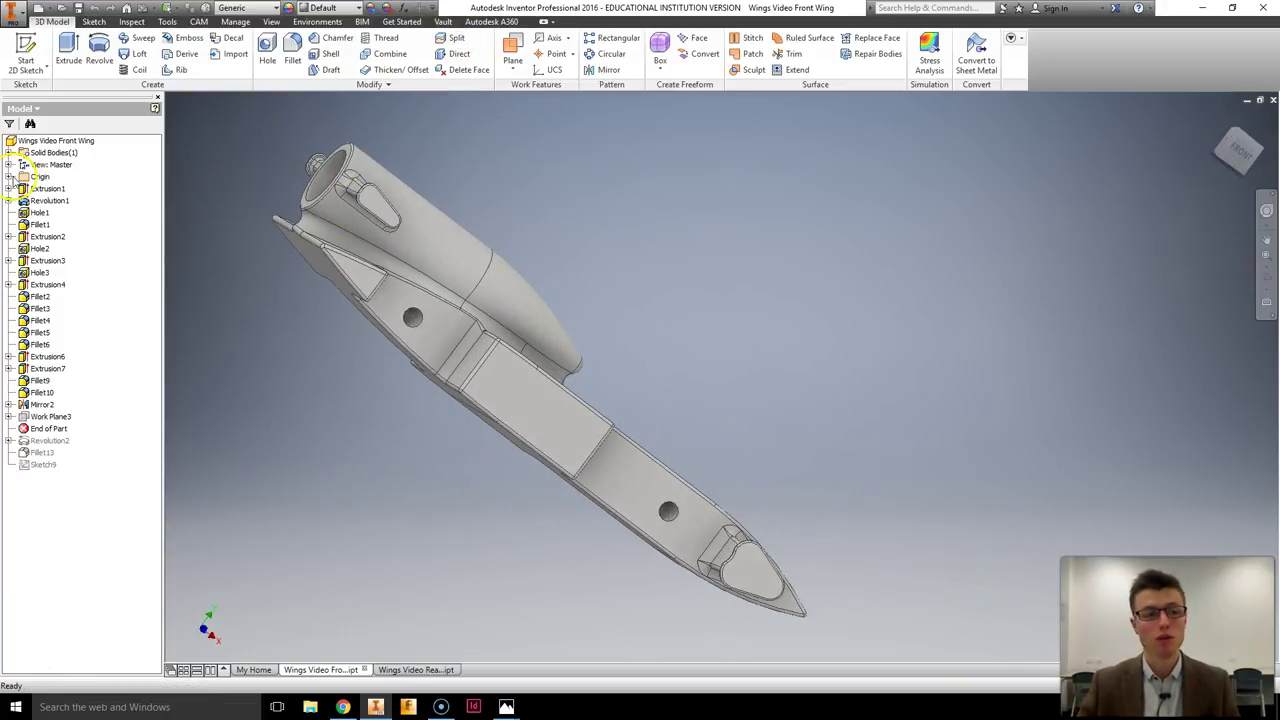
Create a work plane offset 150 mm from the YZ origin plane, crossing the wing just before its end plate
{"action": "left_click", "coordinate": [9, 176]}
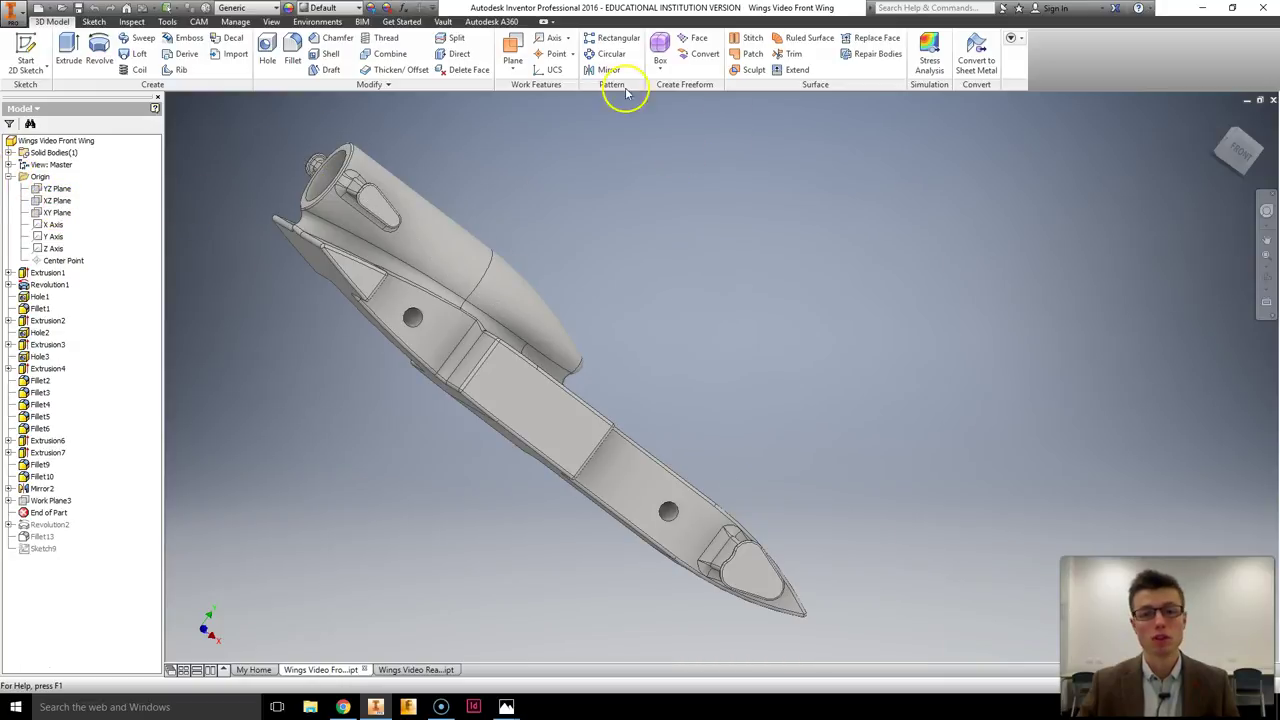
{"action": "left_click", "coordinate": [508, 74]}
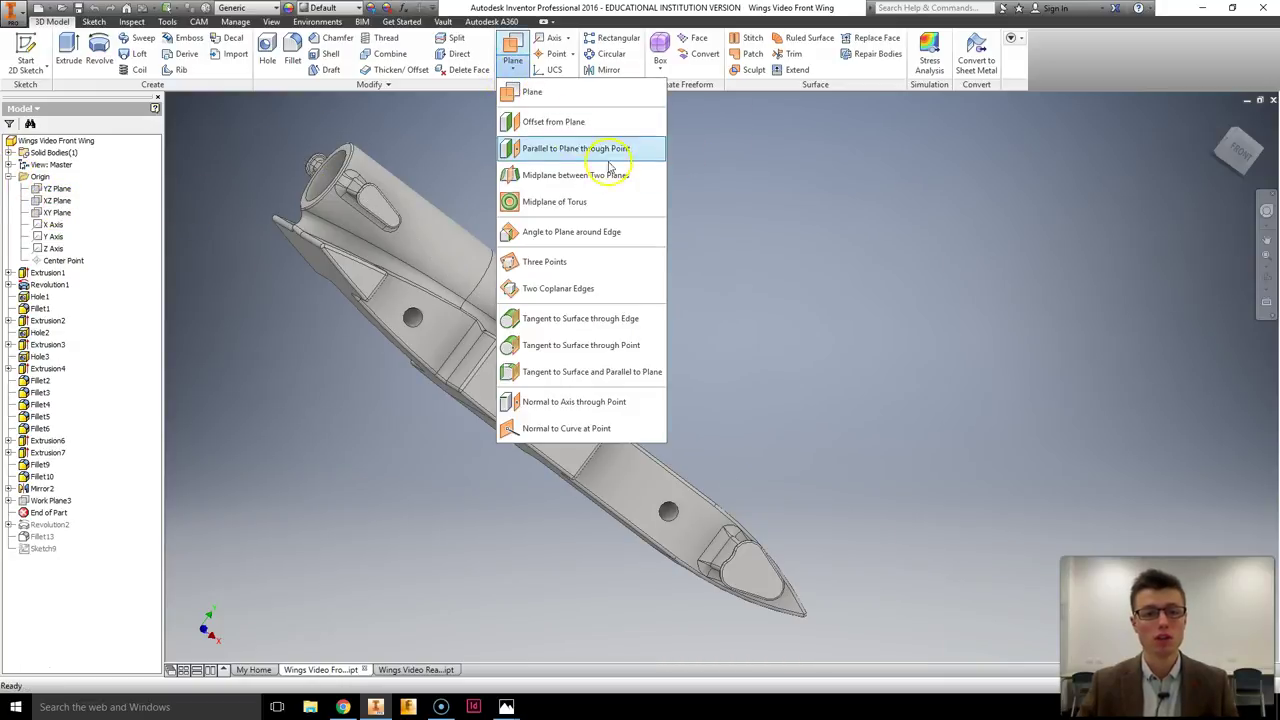
{"action": "left_click", "coordinate": [546, 124]}
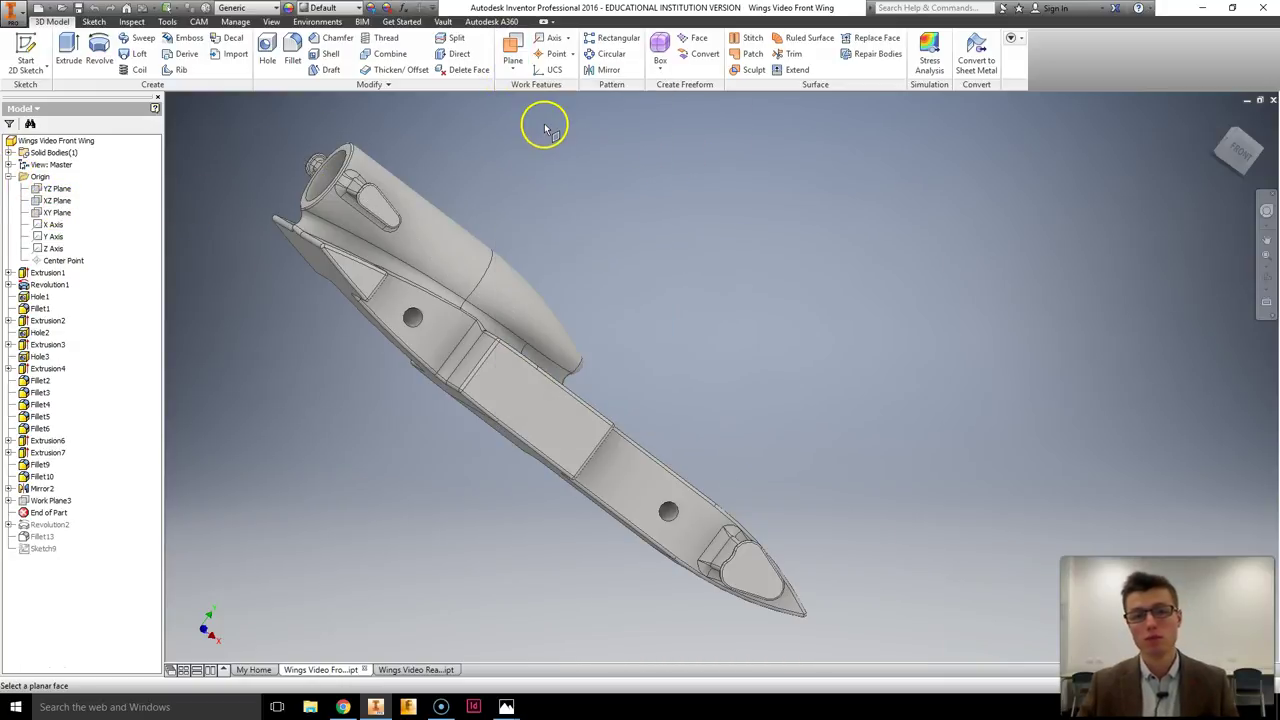
{"action": "left_click", "coordinate": [58, 191]}
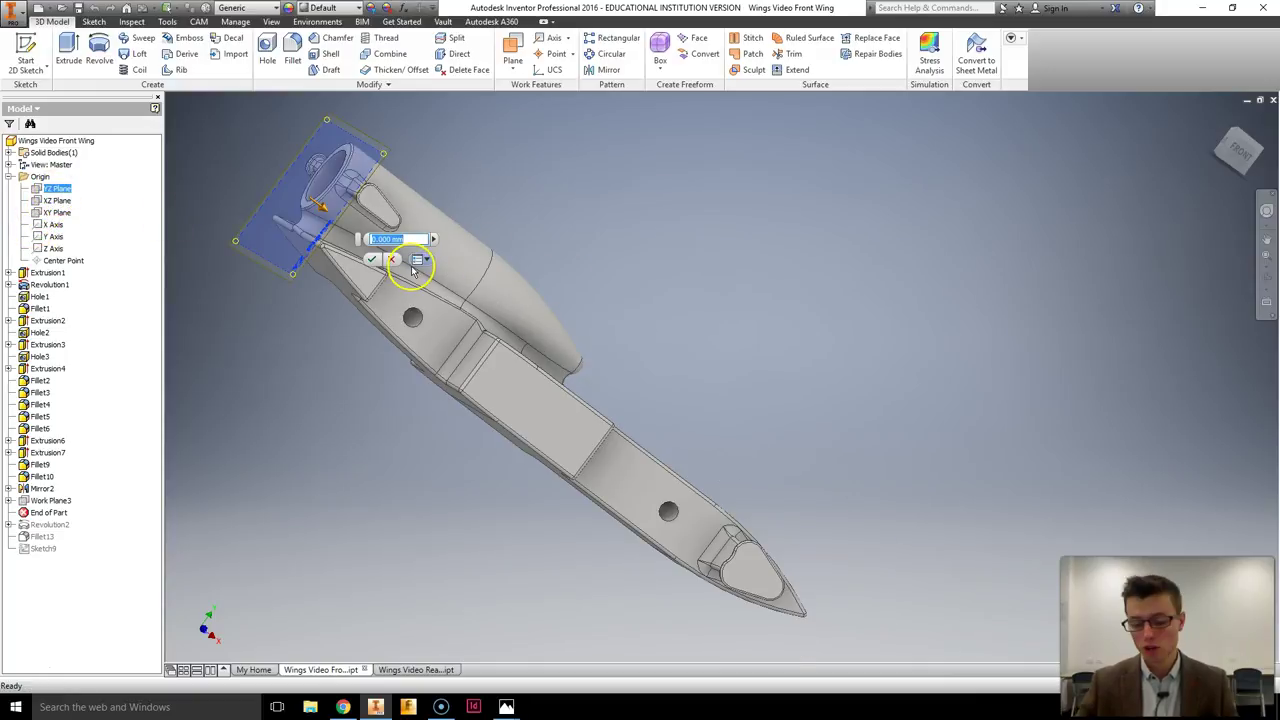
{"action": "type", "text": "150"}
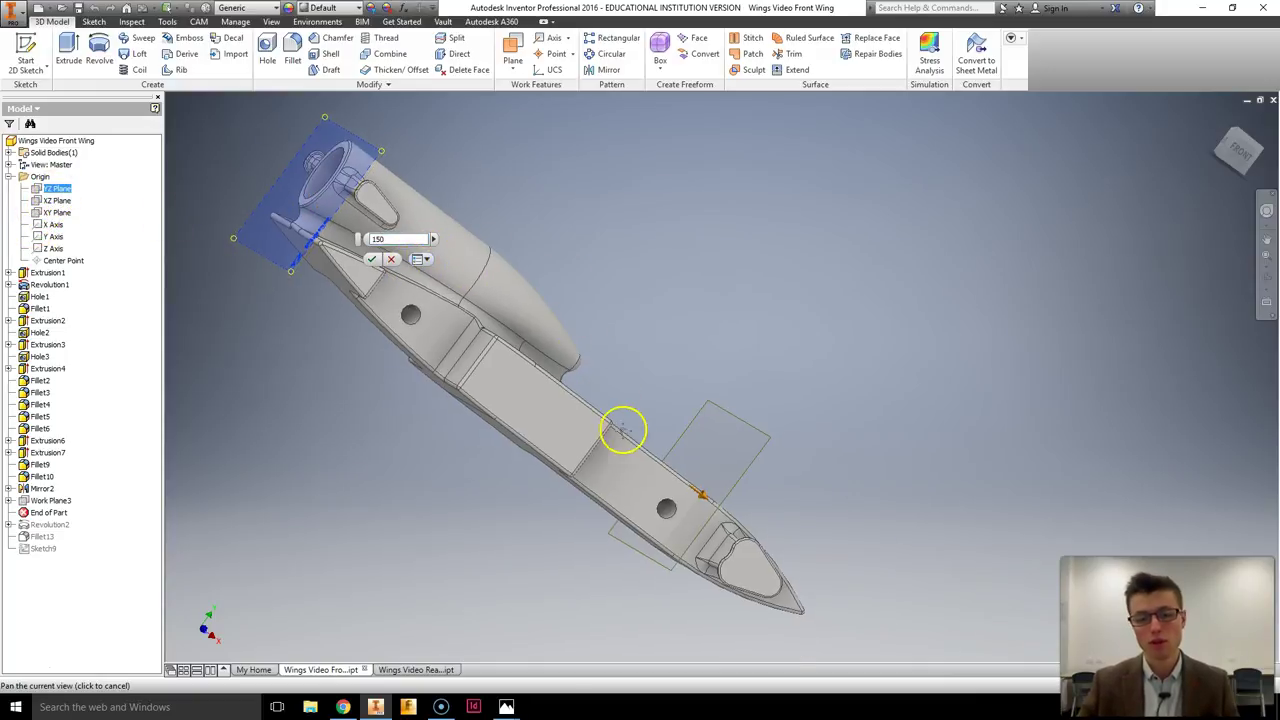
{"action": "middle_click_drag", "start_coordinate": [626, 429], "coordinate": [519, 350]}
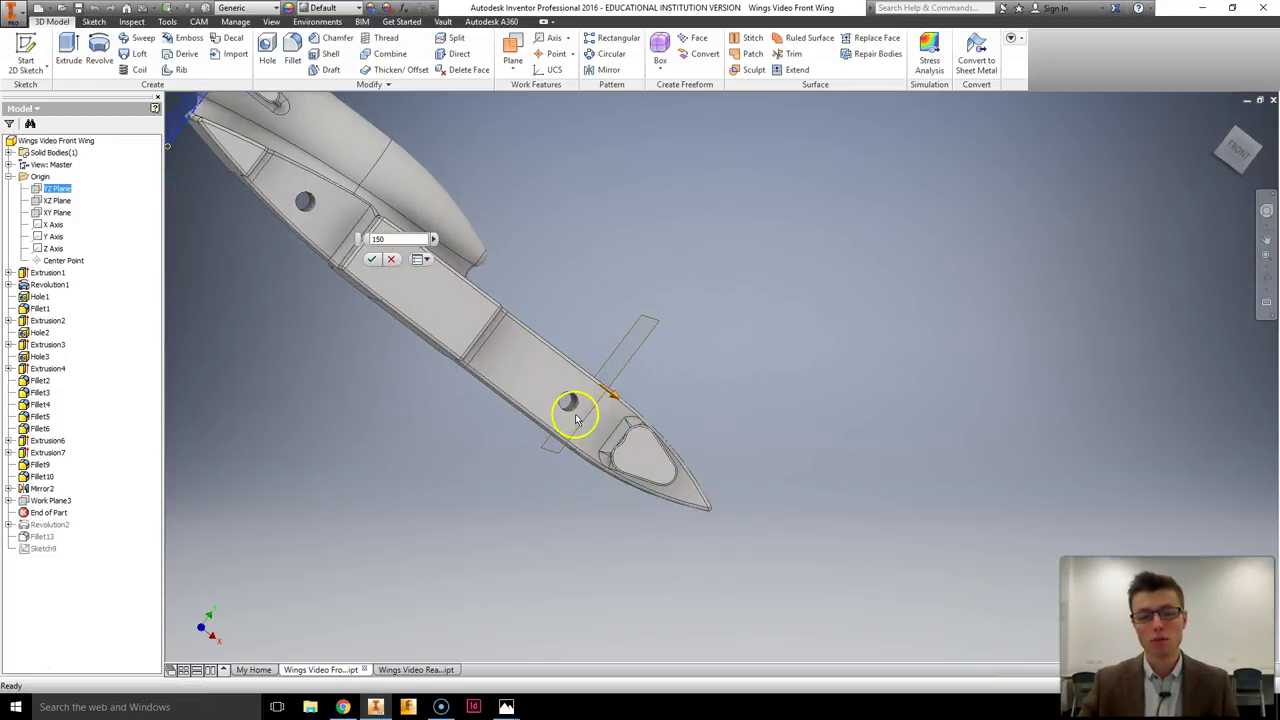
{"action": "left_click", "coordinate": [371, 261]}
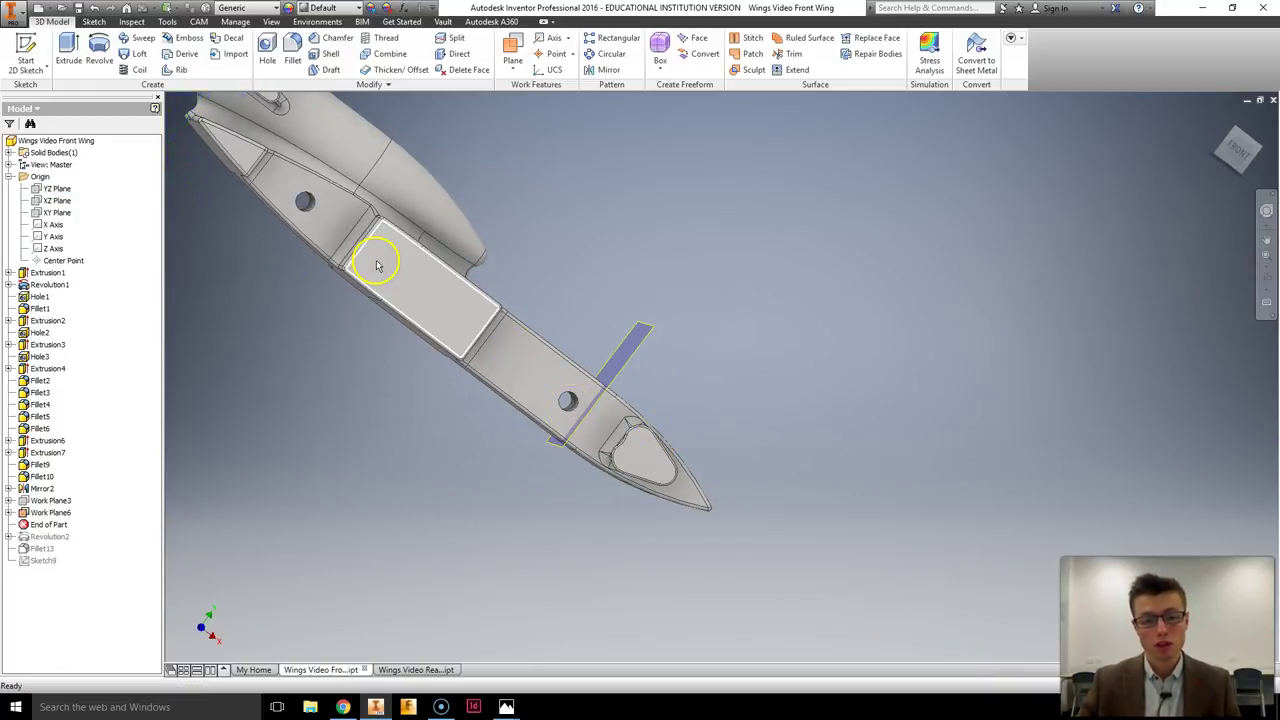
Split the solid at the new offset work plane using Trim Solid, removing the outer end with the end plate
{"action": "left_click", "coordinate": [456, 40]}
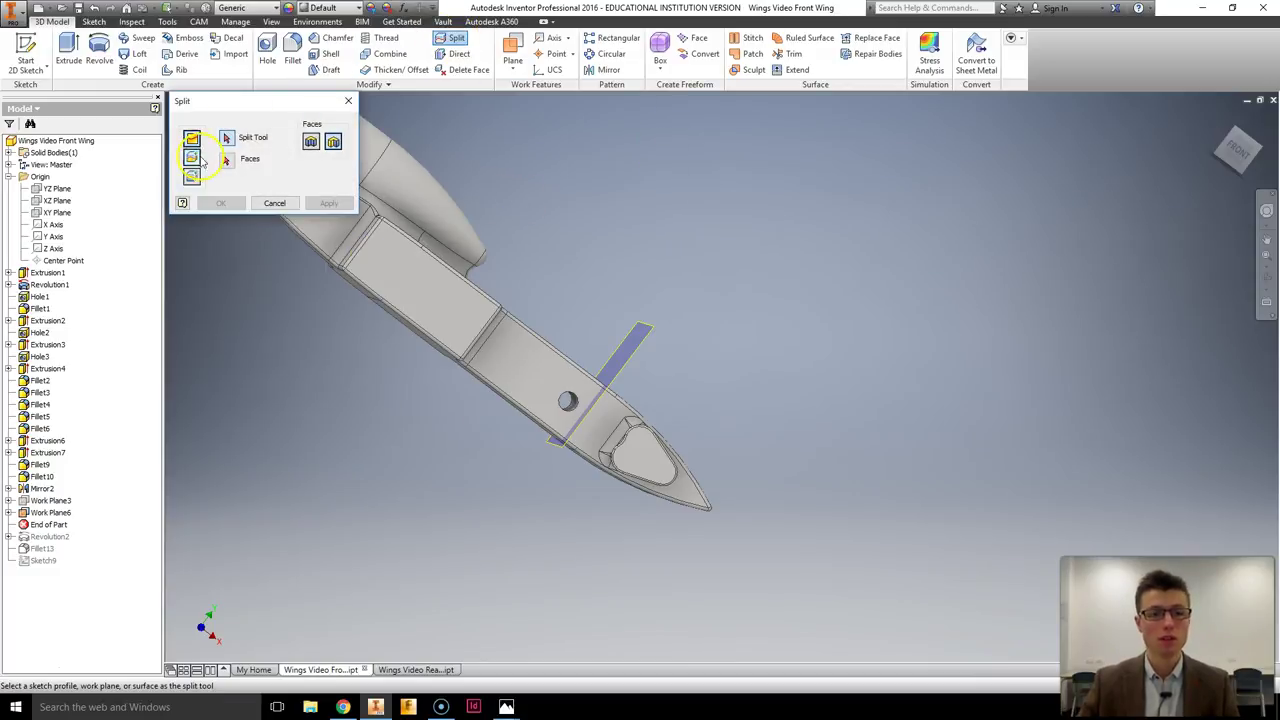
{"action": "left_click", "coordinate": [194, 164]}
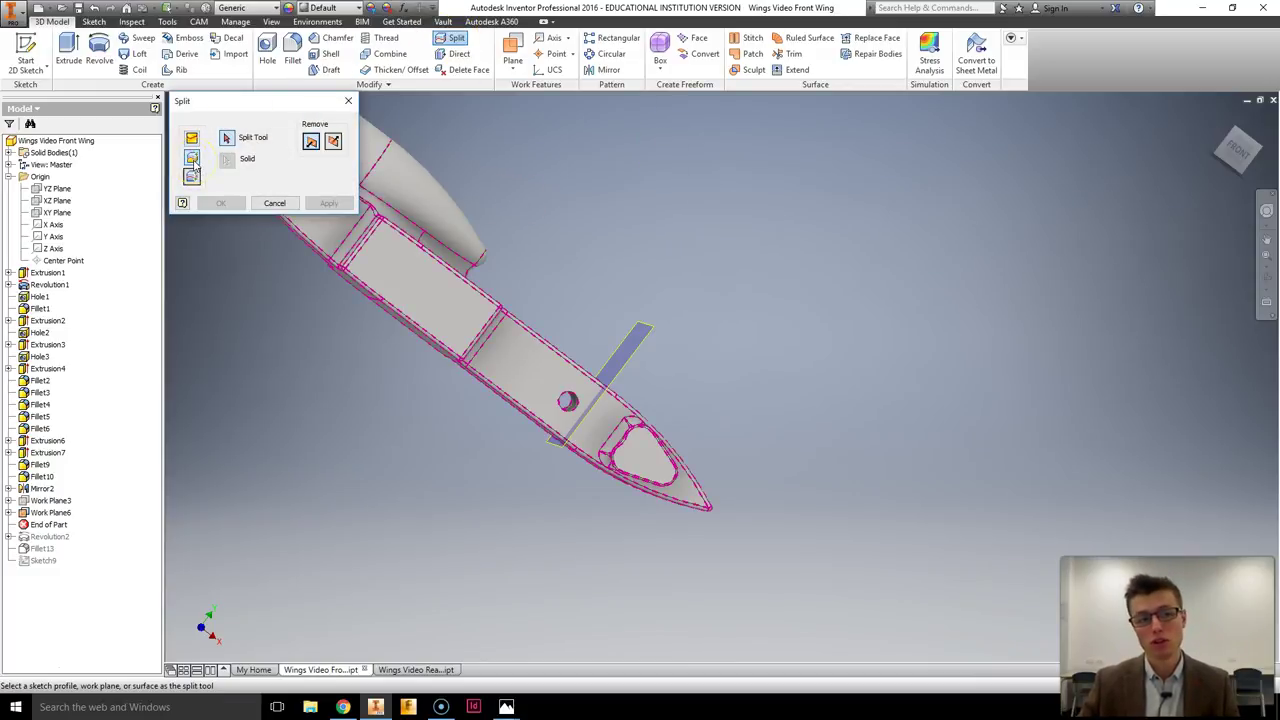
{"action": "left_click", "coordinate": [632, 362]}
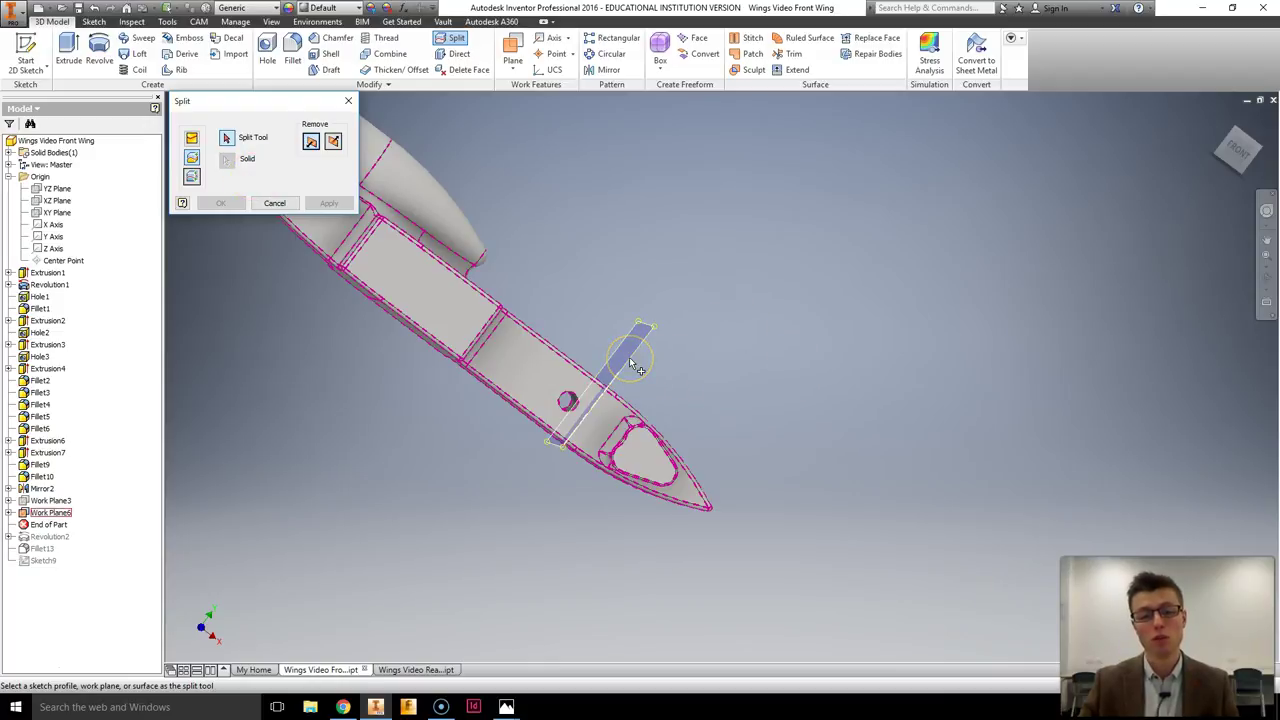
{"action": "left_click", "coordinate": [631, 365]}
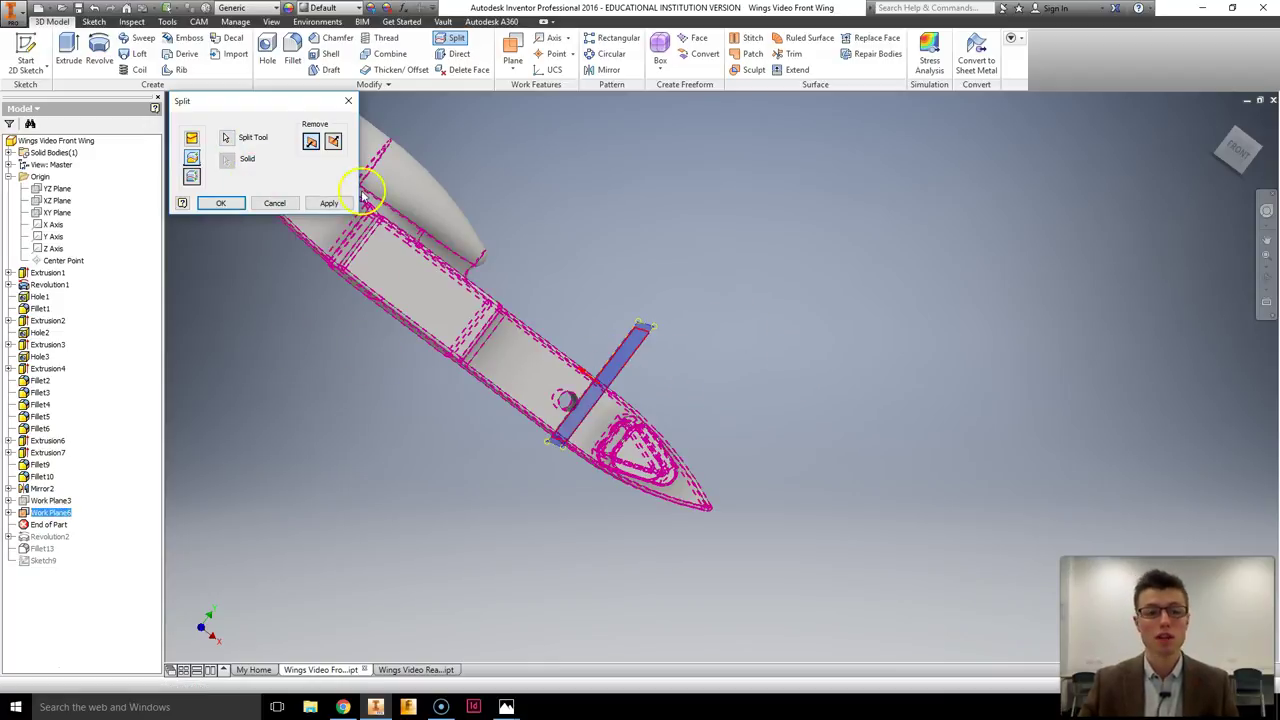
{"action": "left_click", "coordinate": [333, 143]}
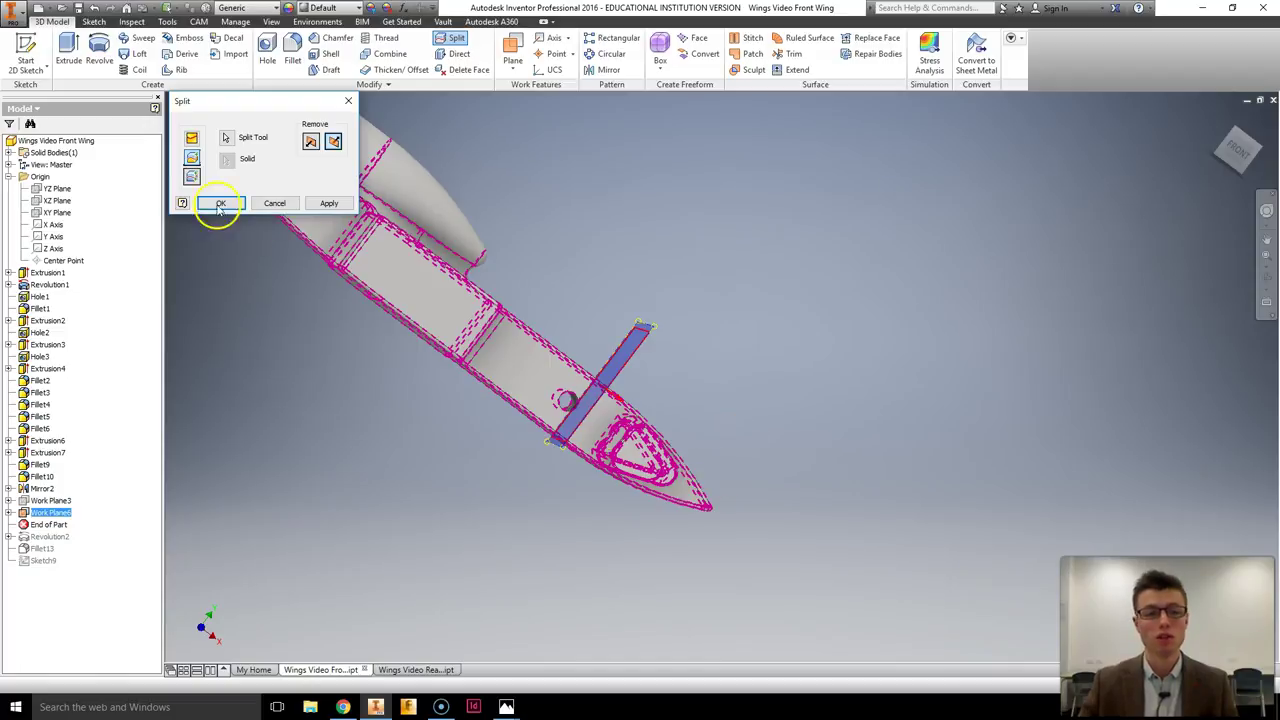
{"action": "left_click", "coordinate": [328, 204]}
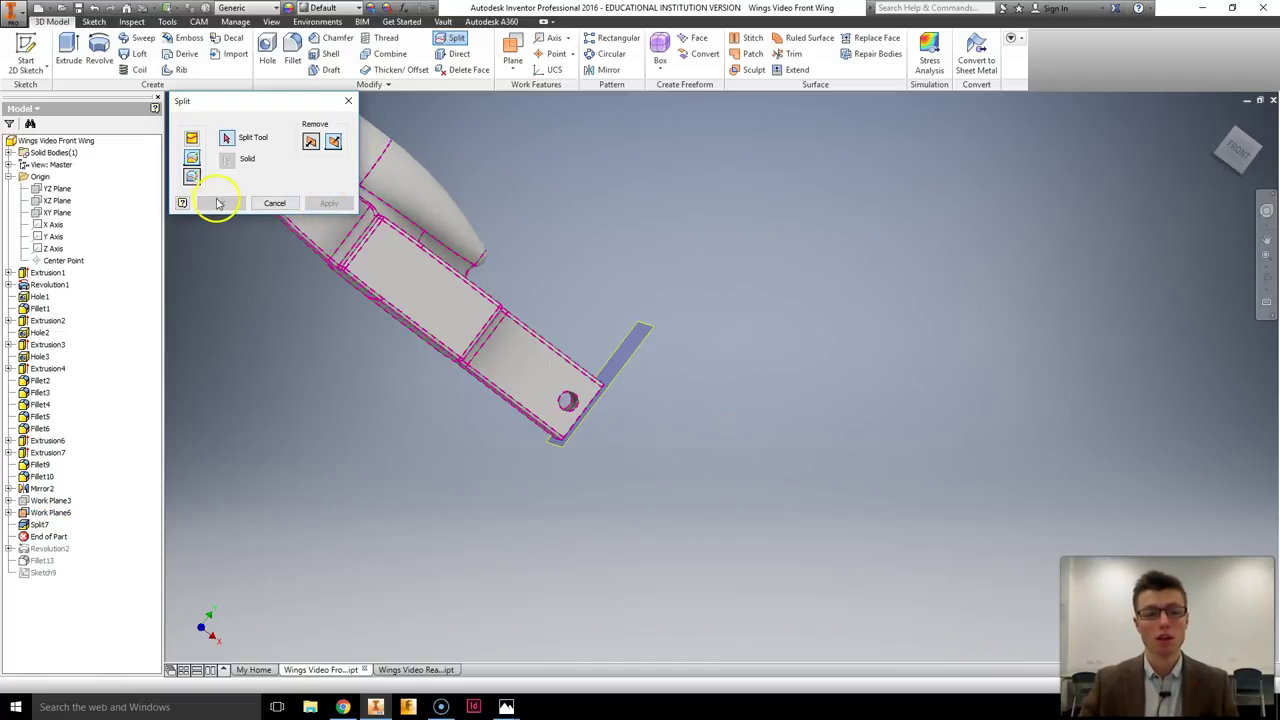
{"action": "left_click", "coordinate": [279, 205]}
Start a 2D sketch on the XY origin plane and slice the model graphics at the sketch plane
{"action": "middle_click_drag", "start_coordinate": [540, 292], "coordinate": [431, 235]}
{"action": "middle_click_drag", "start_coordinate": [482, 280], "coordinate": [498, 376], "text": "shift"}
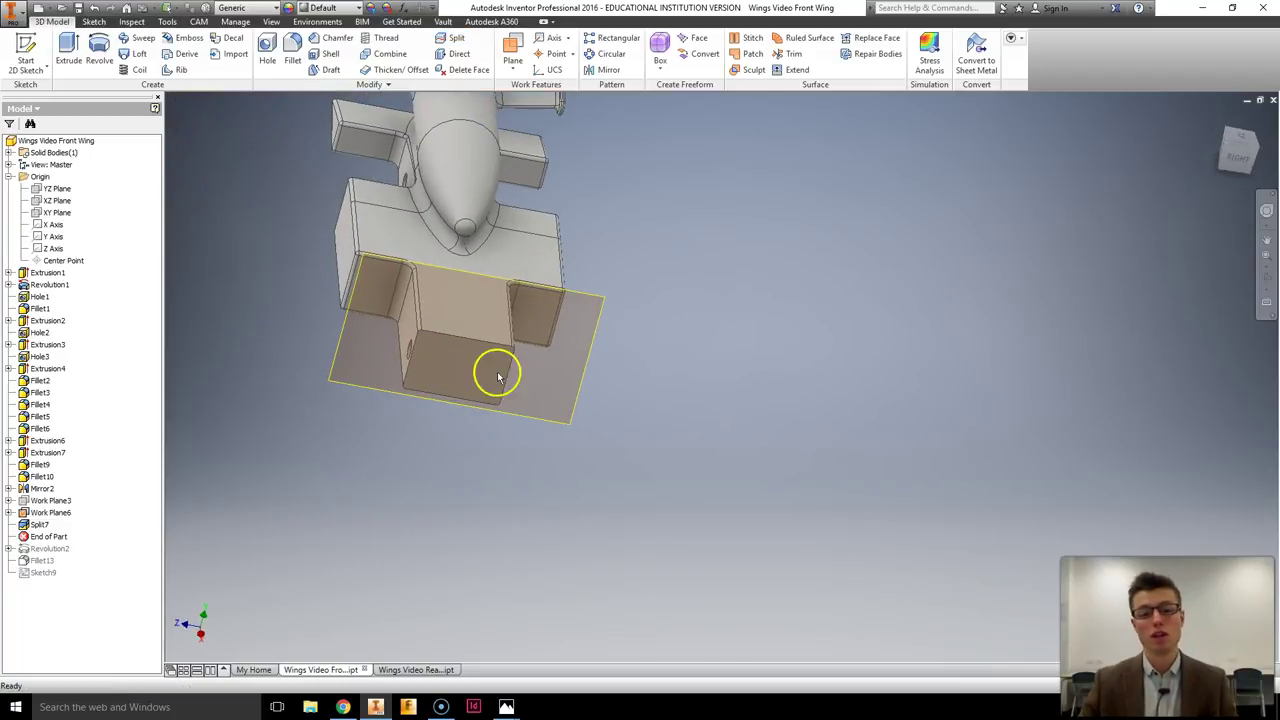
{"action": "left_click", "coordinate": [447, 366]}
{"action": "middle_click_drag", "start_coordinate": [443, 424], "coordinate": [380, 289]}
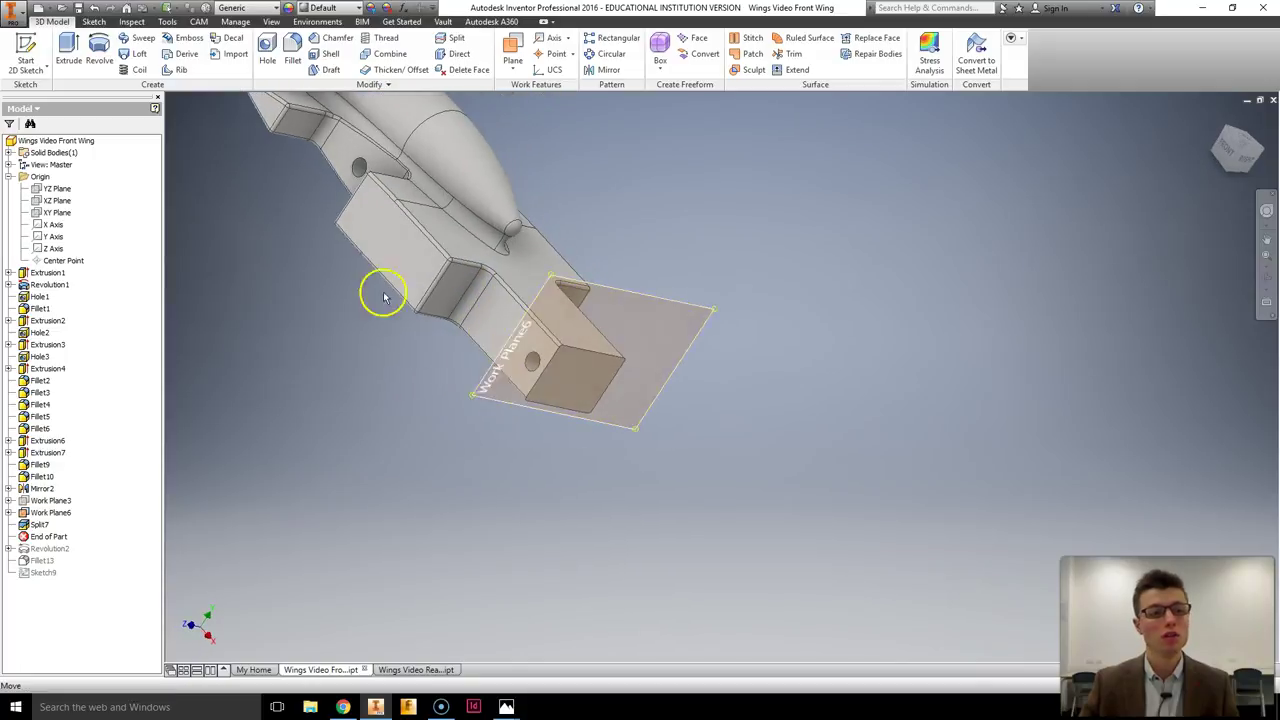
{"action": "left_click", "coordinate": [25, 52]}
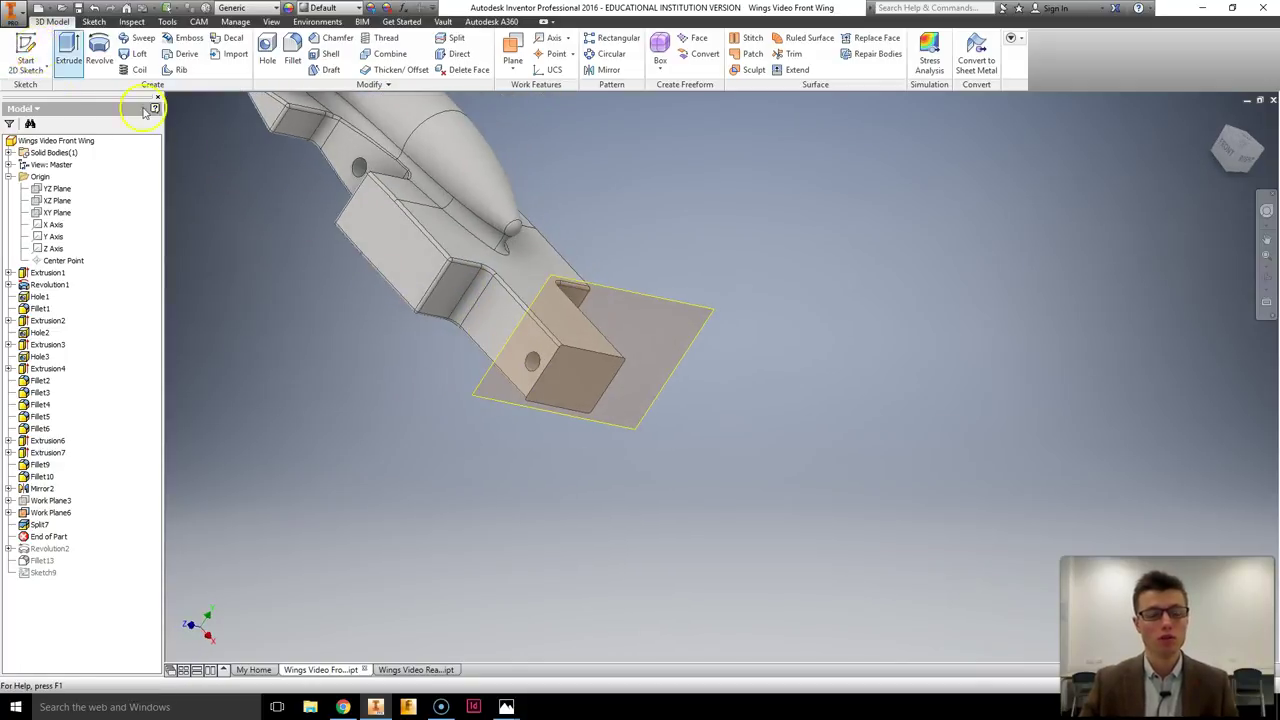
{"action": "left_click", "coordinate": [67, 205]}
{"action": "middle_click_drag", "start_coordinate": [954, 364], "coordinate": [400, 220]}
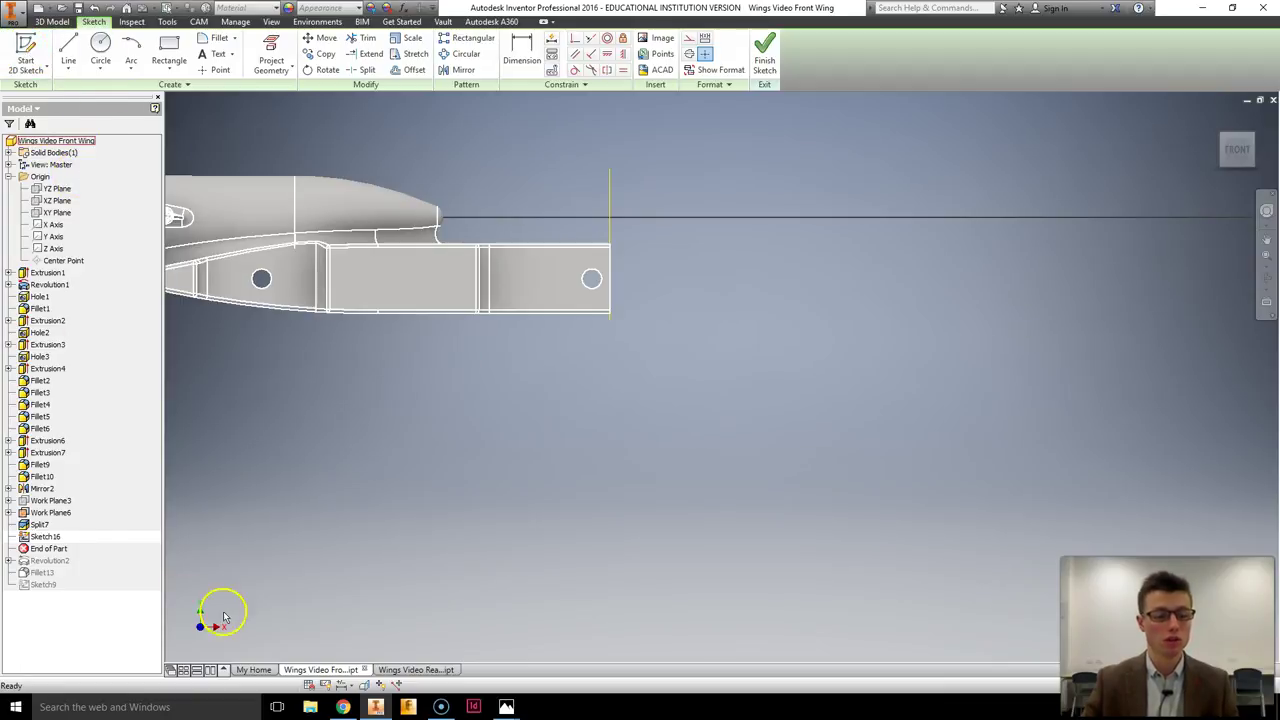
{"action": "left_click", "coordinate": [364, 684]}
{"action": "middle_click_drag", "start_coordinate": [685, 260], "coordinate": [678, 301]}
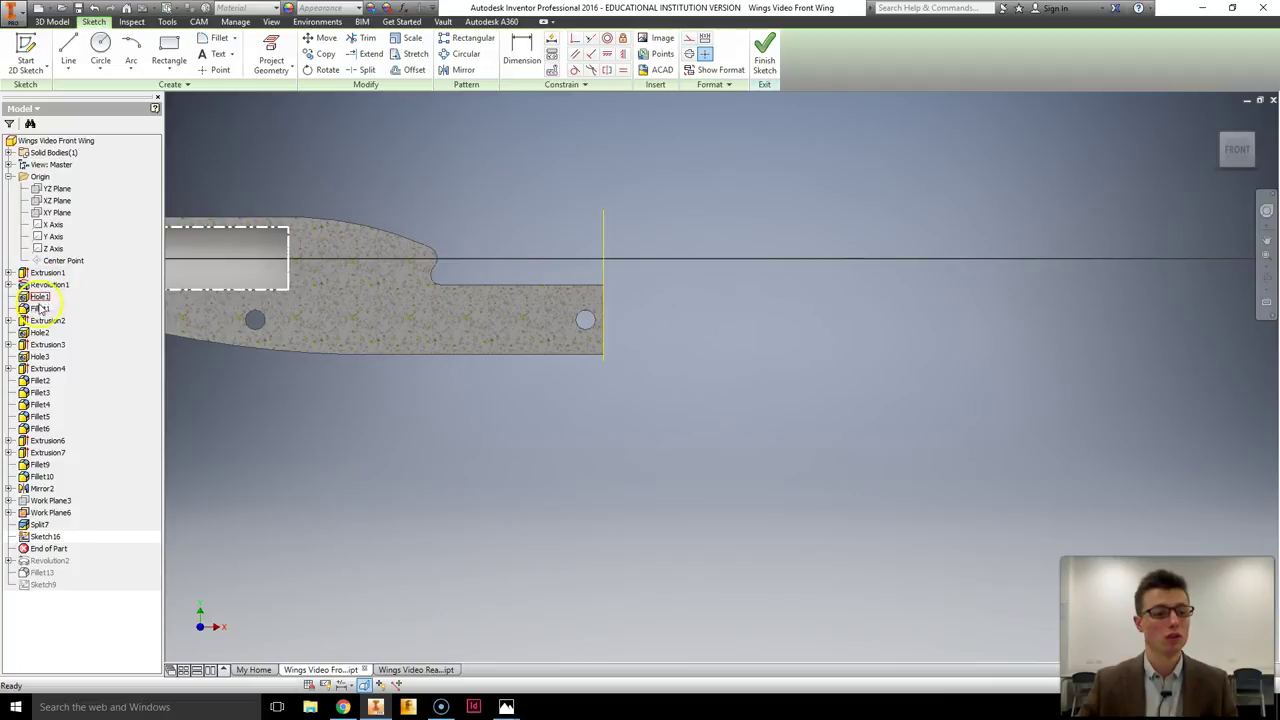
Make Sketch1 under Extrusion1 visible
{"action": "left_click", "coordinate": [9, 272]}
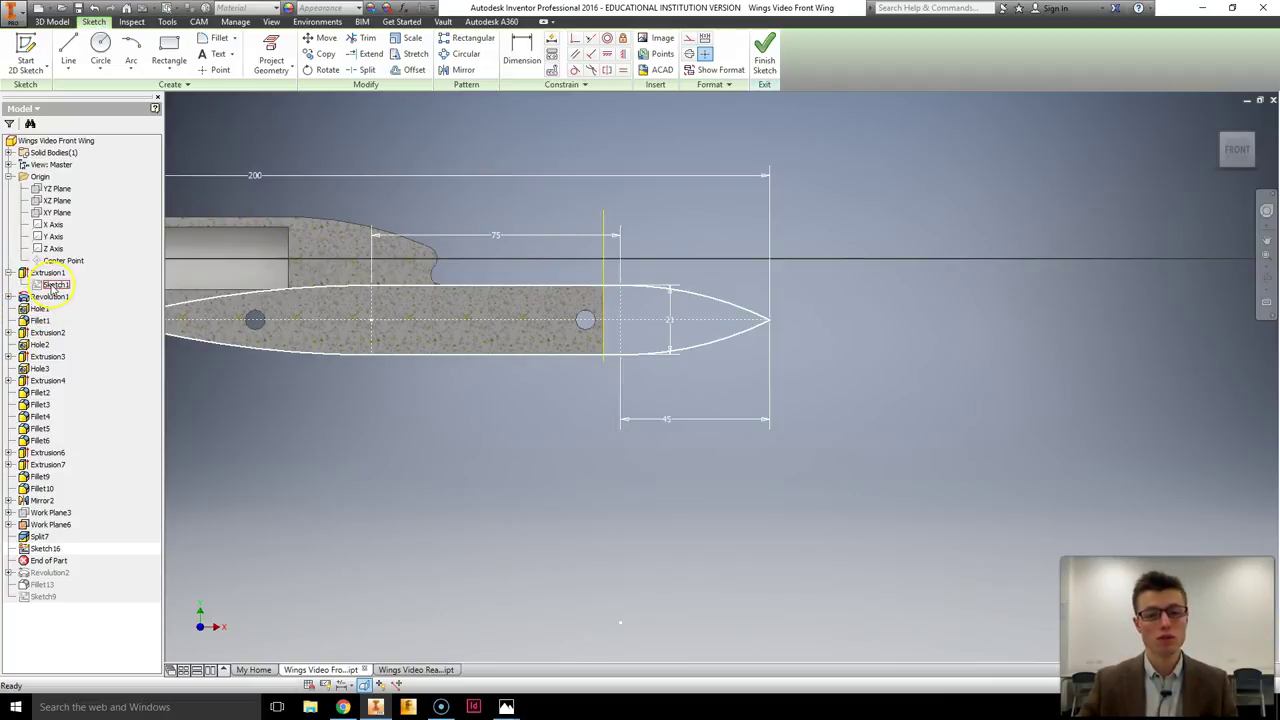
{"action": "left_click", "coordinate": [54, 285]}
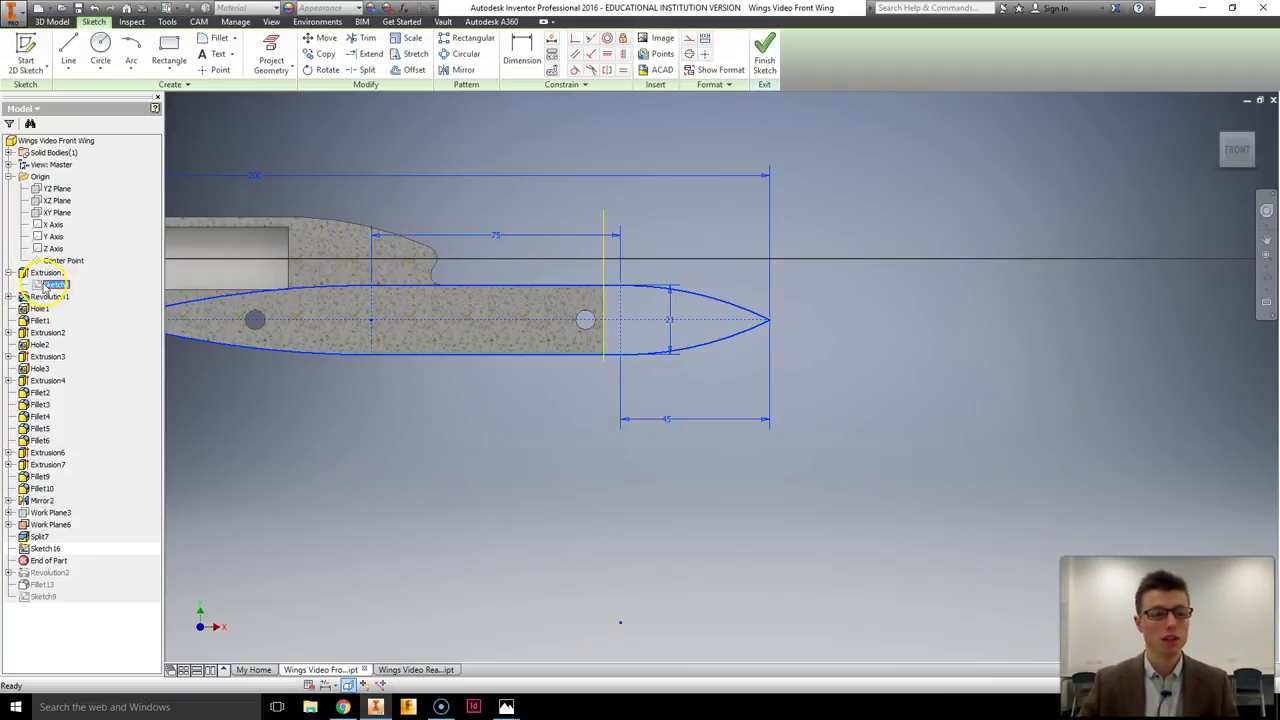
{"action": "right_click", "coordinate": [47, 286]}
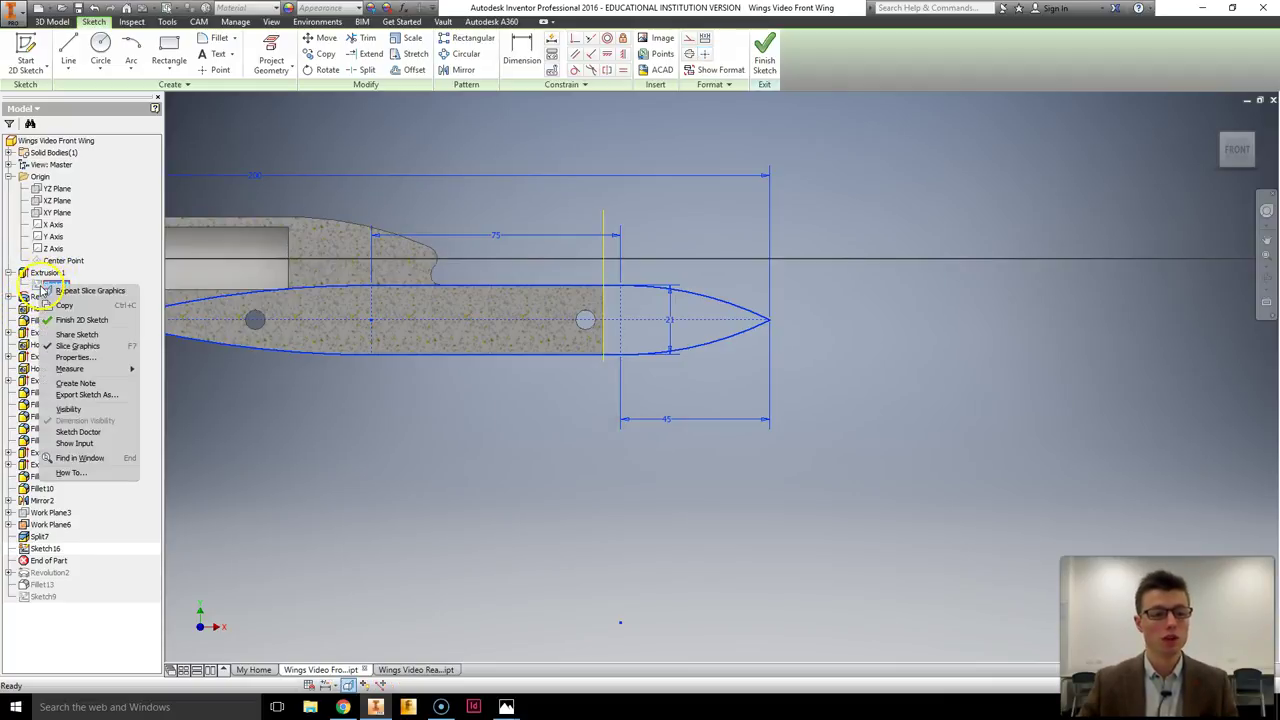
{"action": "left_click", "coordinate": [68, 410]}
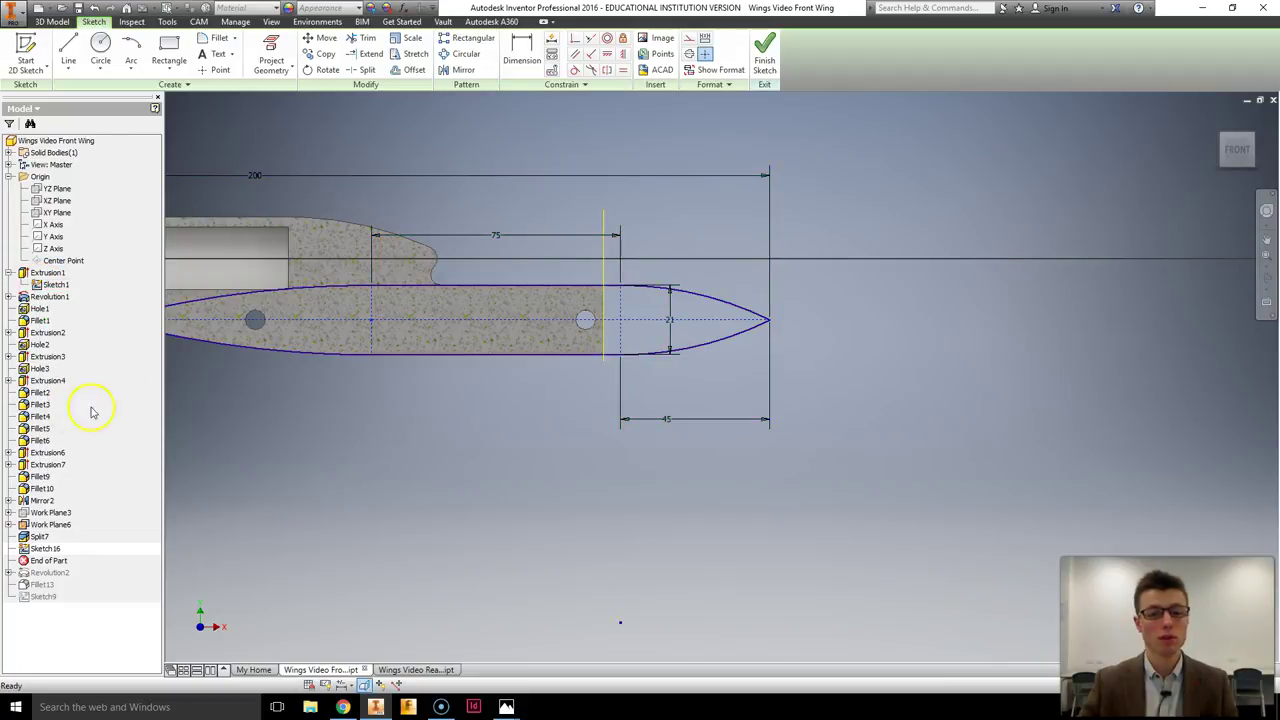
Project the long edges and pointed-end curves of Sketch1 into the current sketch, and hide Sketch1
{"action": "left_click", "coordinate": [273, 48]}
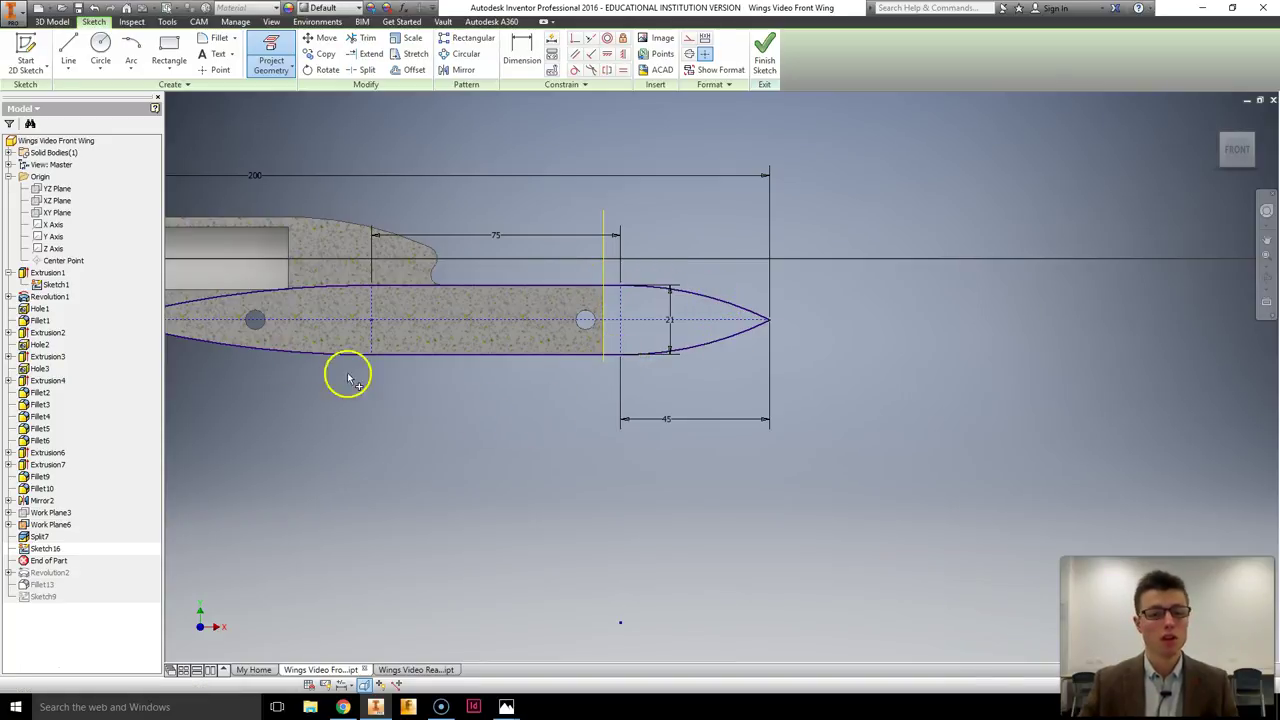
{"action": "right_click", "coordinate": [372, 138]}
{"action": "left_click", "coordinate": [418, 132]}
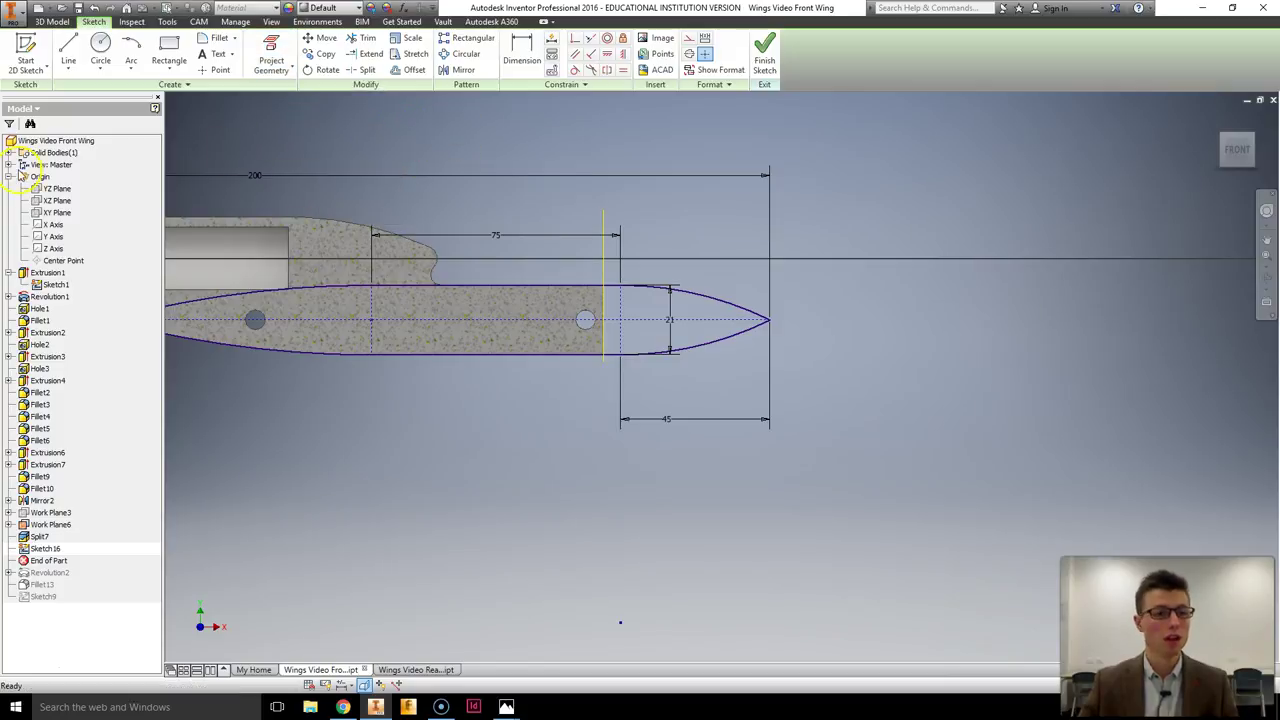
{"action": "right_click", "coordinate": [52, 285]}
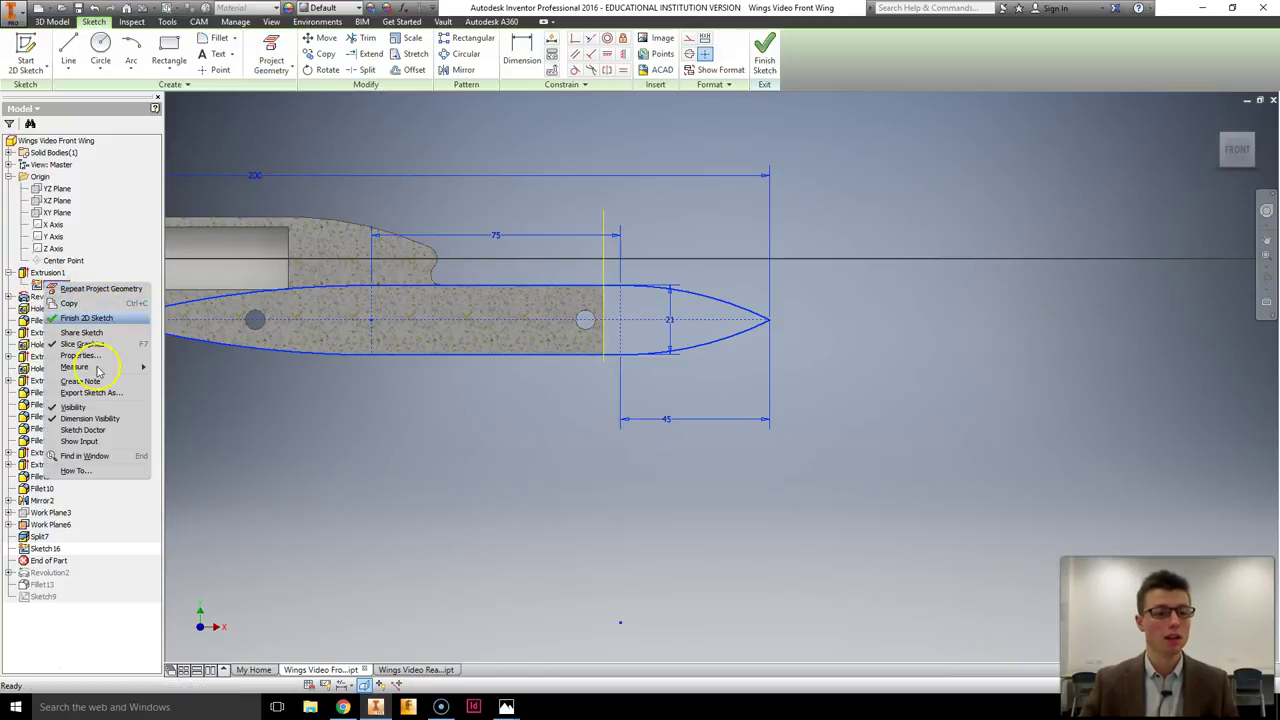
{"action": "left_click", "coordinate": [73, 407]}
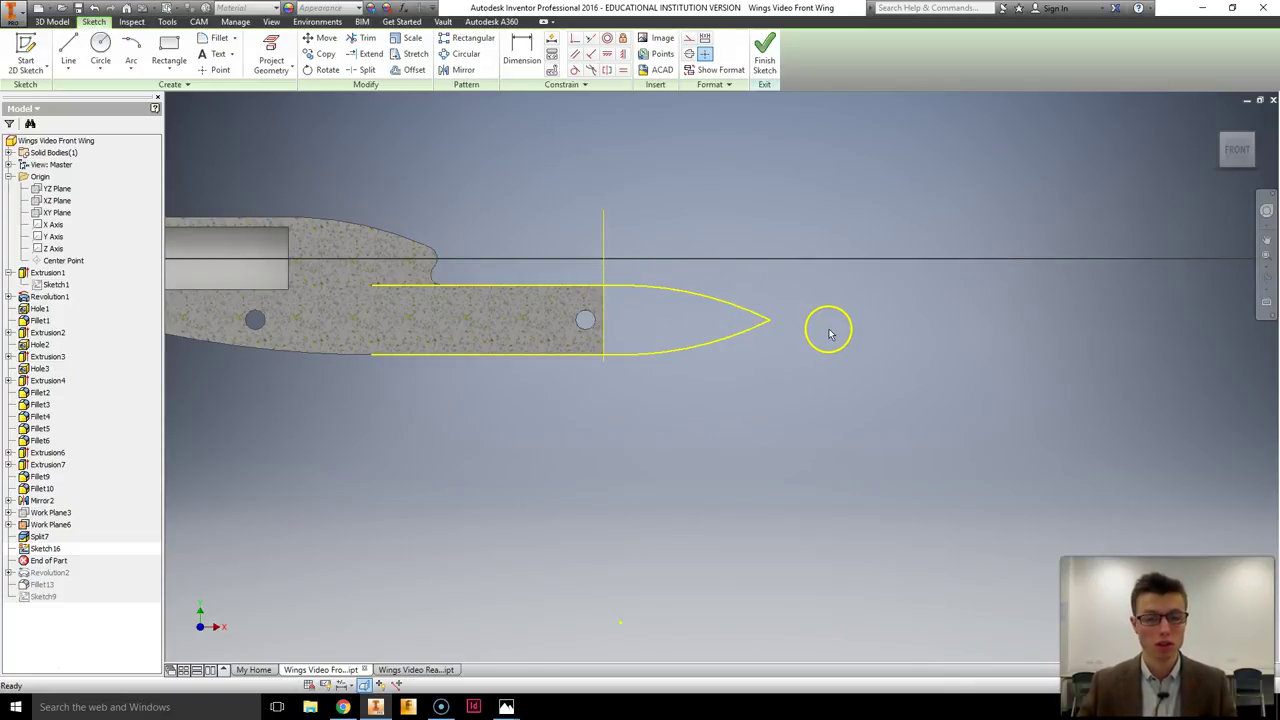
Offset the projected wing outline inward by 3.6 mm
{"action": "mouse_move", "coordinate": [604, 302]}
{"action": "left_mouse_down"}
{"action": "mouse_move", "coordinate": [660, 296]}
{"action": "mouse_move", "coordinate": [650, 305]}
{"action": "left_mouse_up"}
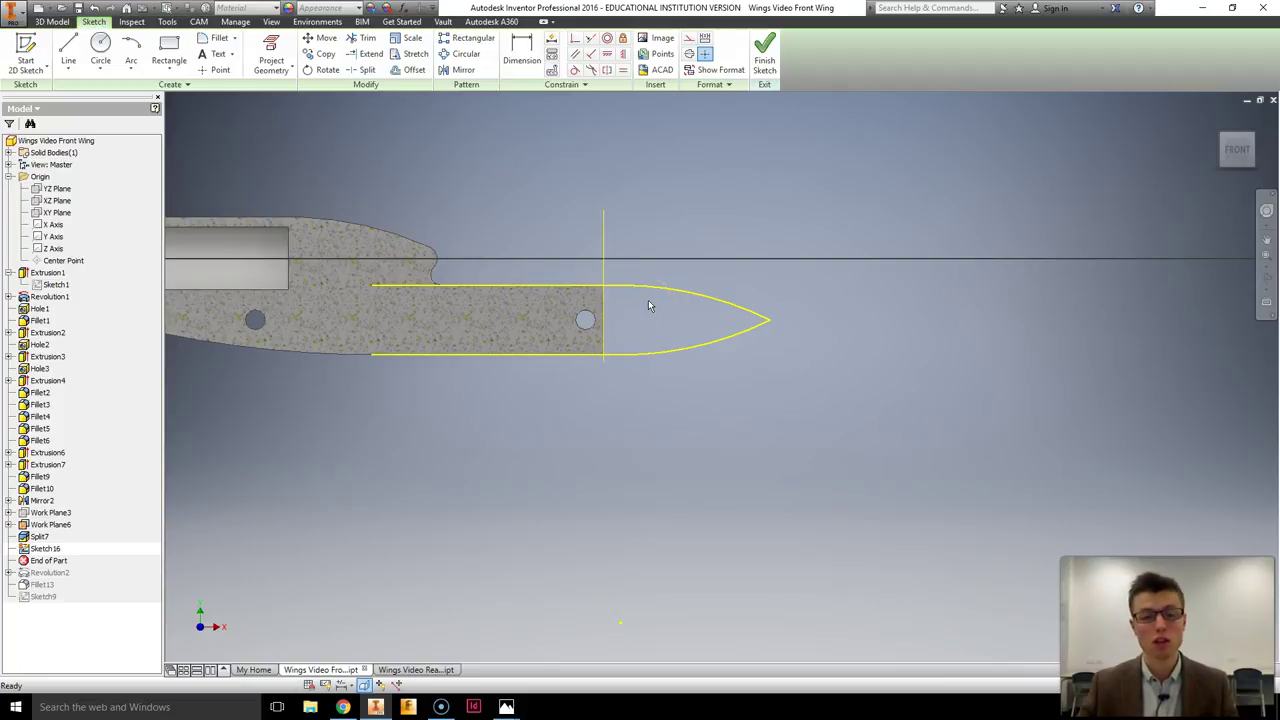
{"action": "mouse_move", "coordinate": [648, 305]}
{"action": "left_mouse_down"}
{"action": "mouse_move", "coordinate": [586, 300]}
{"action": "mouse_move", "coordinate": [617, 303]}
{"action": "mouse_move", "coordinate": [597, 289]}
{"action": "mouse_move", "coordinate": [618, 310]}
{"action": "mouse_move", "coordinate": [600, 302]}
{"action": "mouse_move", "coordinate": [629, 296]}
{"action": "mouse_move", "coordinate": [614, 310]}
{"action": "left_mouse_up"}
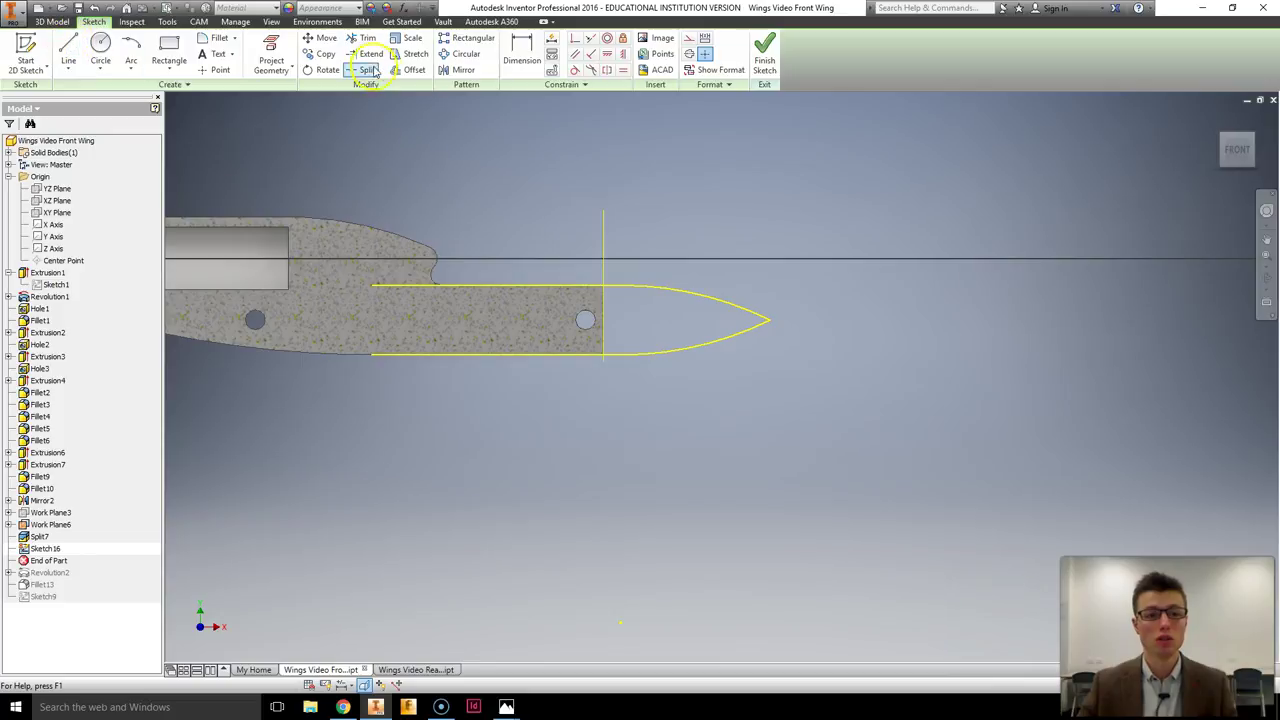
{"action": "left_click", "coordinate": [408, 69]}
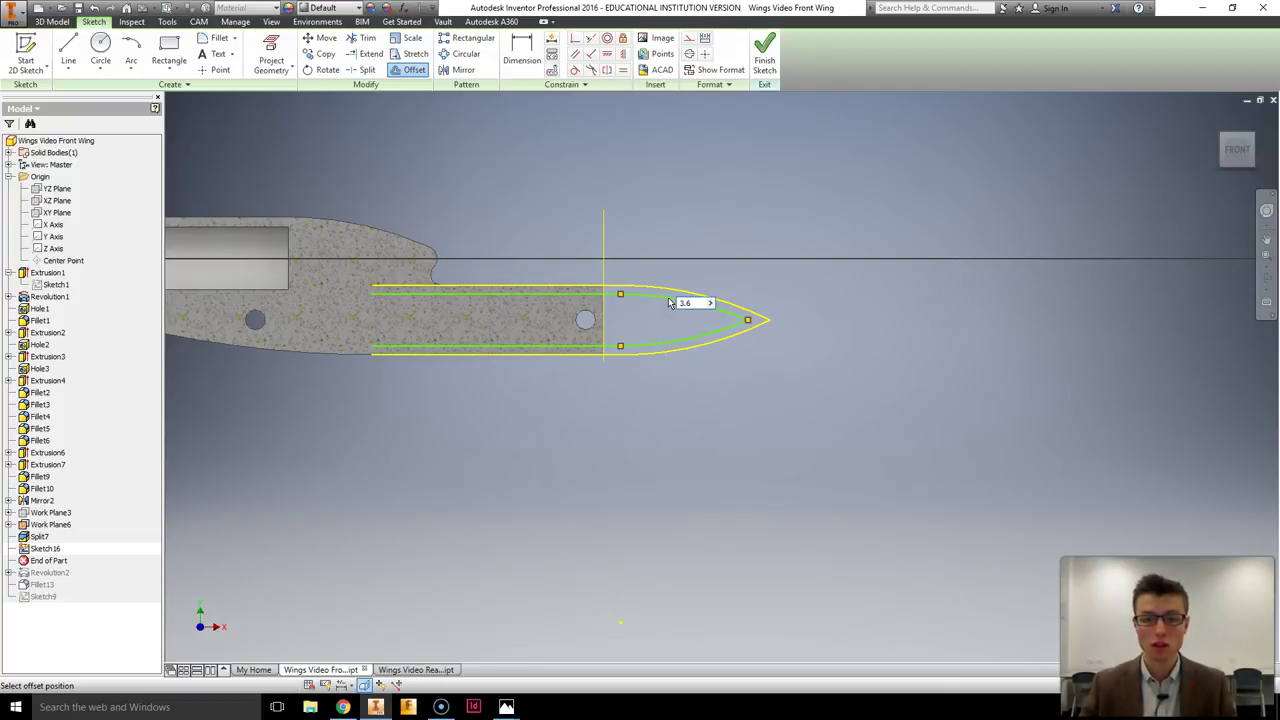
{"action": "type", "text": "3.6"}
{"action": "key", "text": "Tab"}
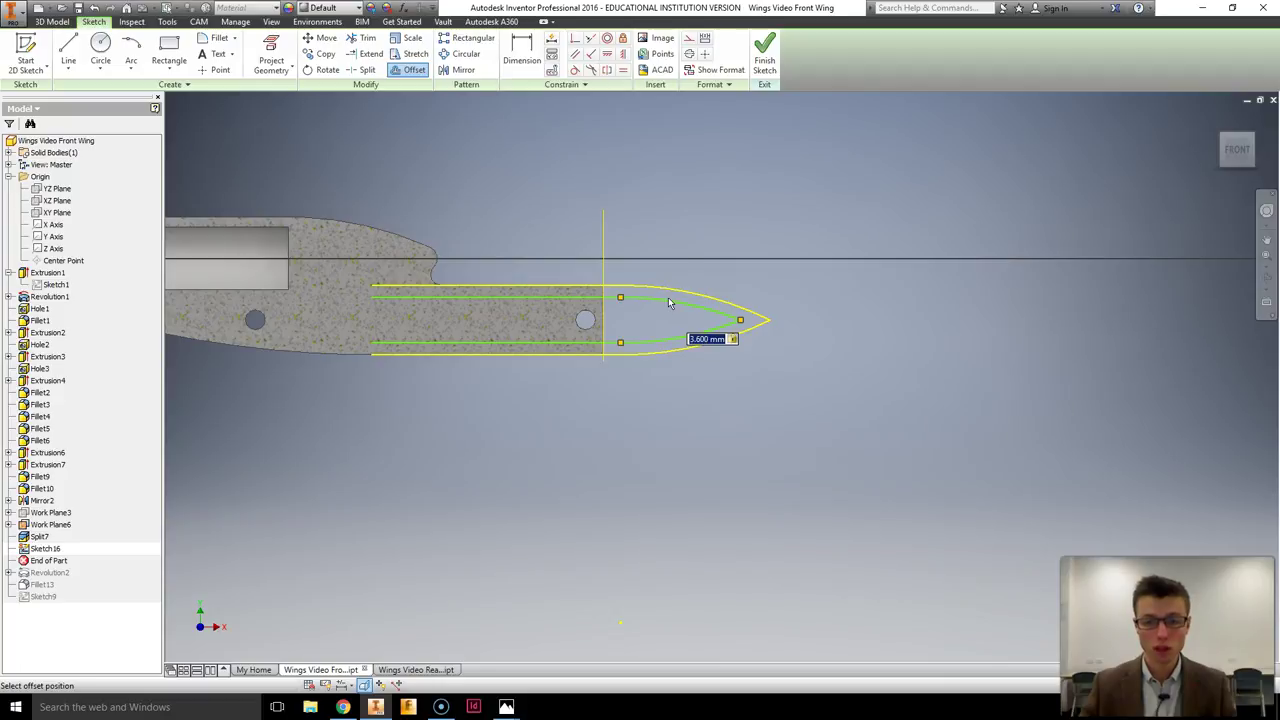
{"action": "left_click", "coordinate": [670, 303]}
{"action": "scroll", "coordinate": [633, 237], "scroll_direction": "up", "scroll_amount": 2}
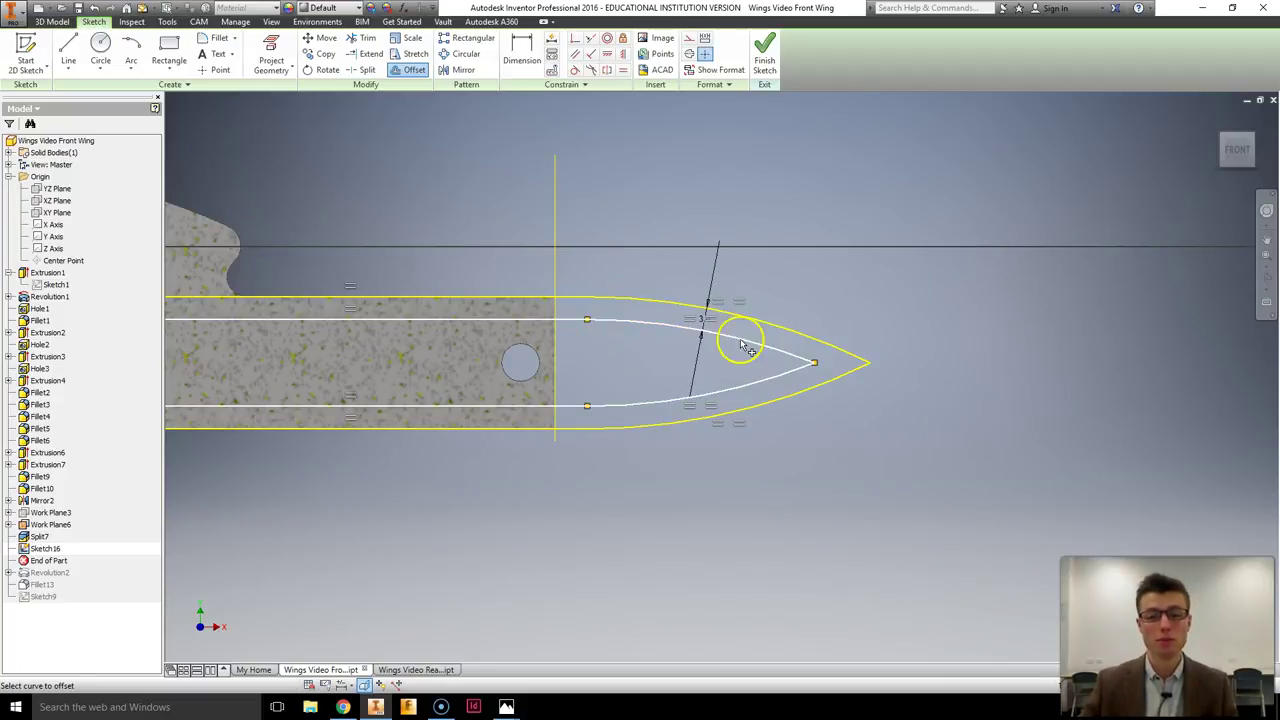
Close the inner offset profile with a vertical line between its two long edges at the trimmed end, and finish the sketch
{"action": "middle_click_drag", "start_coordinate": [646, 277], "coordinate": [674, 240]}
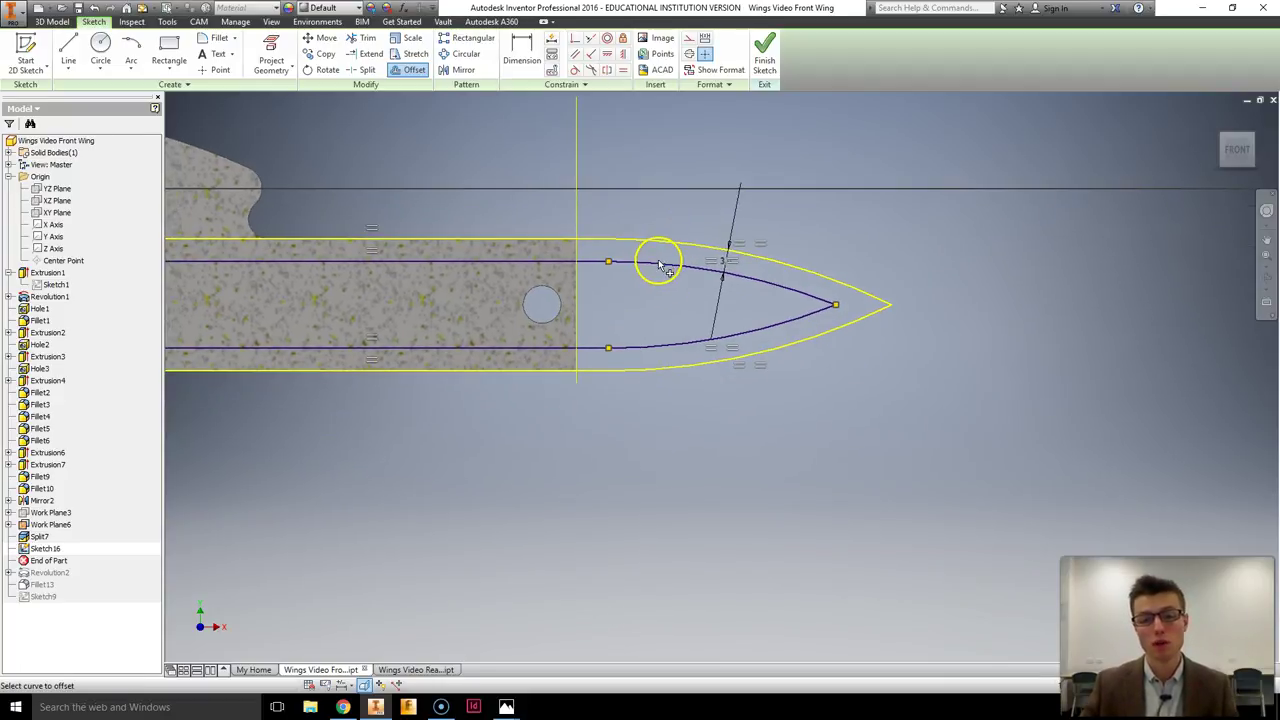
{"action": "scroll", "coordinate": [660, 258], "scroll_direction": "up", "scroll_amount": 2}
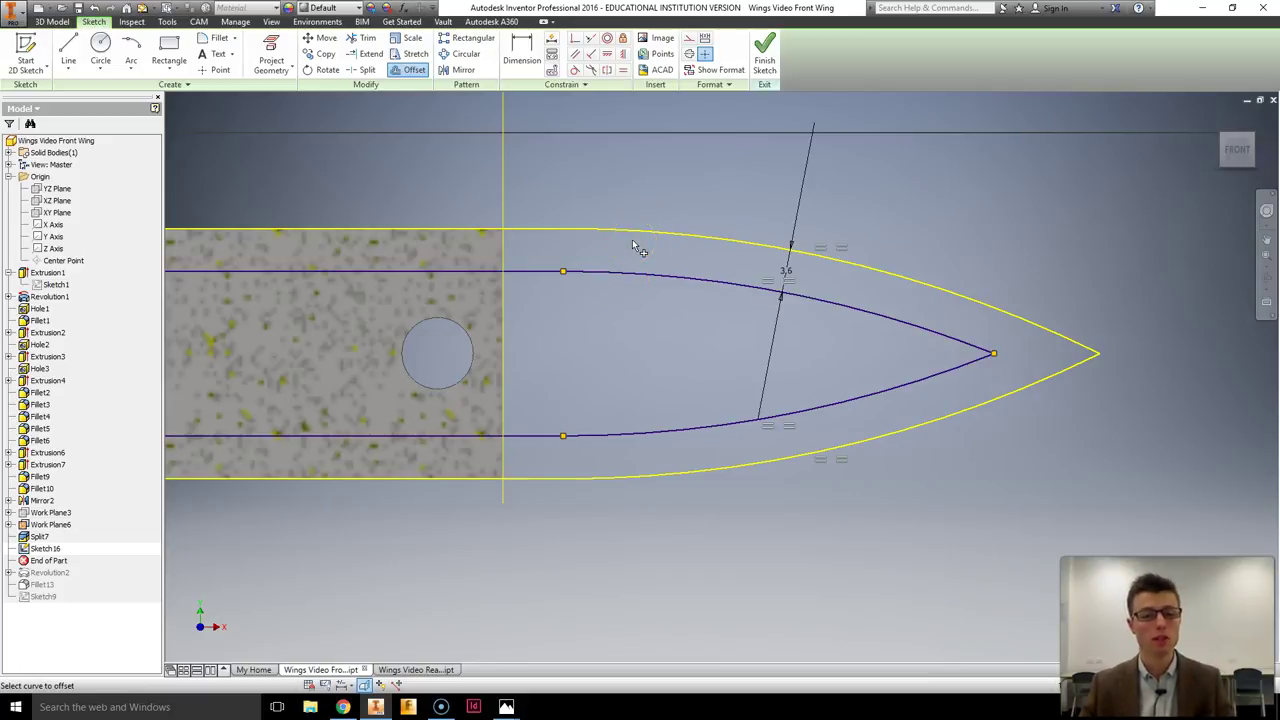
{"action": "middle_click_drag", "start_coordinate": [544, 255], "coordinate": [631, 247]}
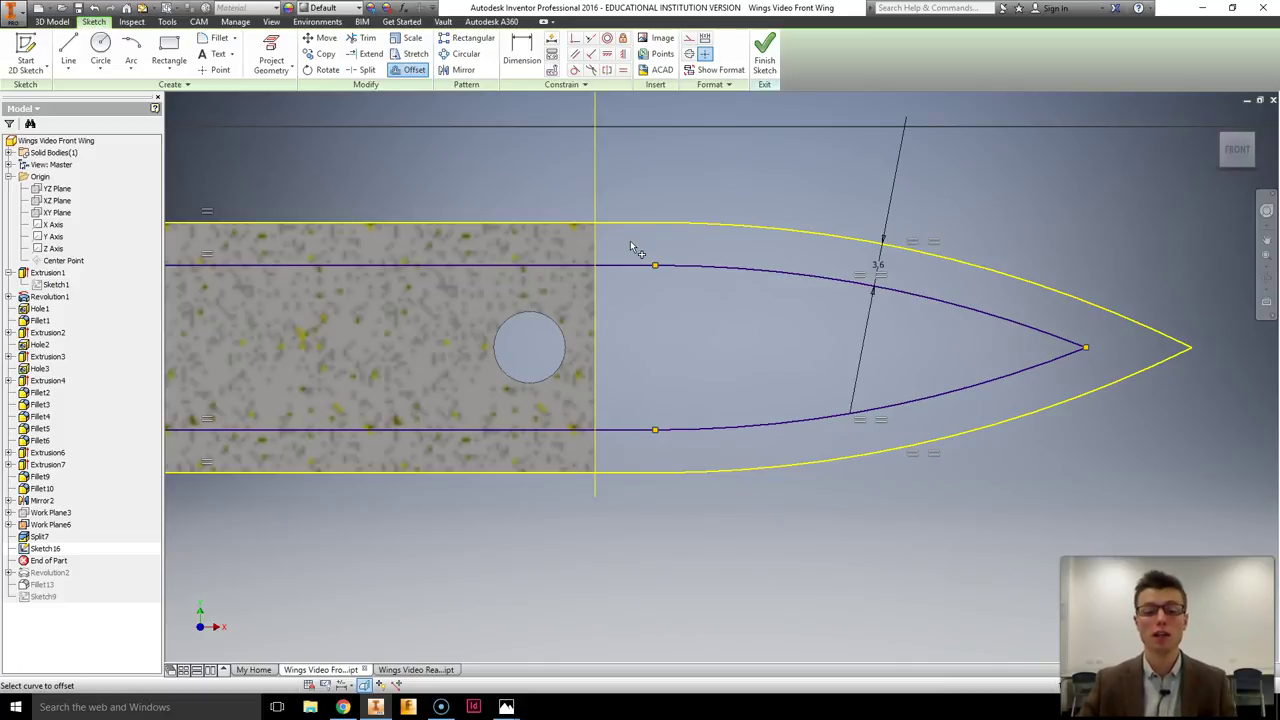
{"action": "scroll", "coordinate": [640, 252], "scroll_direction": "up", "scroll_amount": 2}
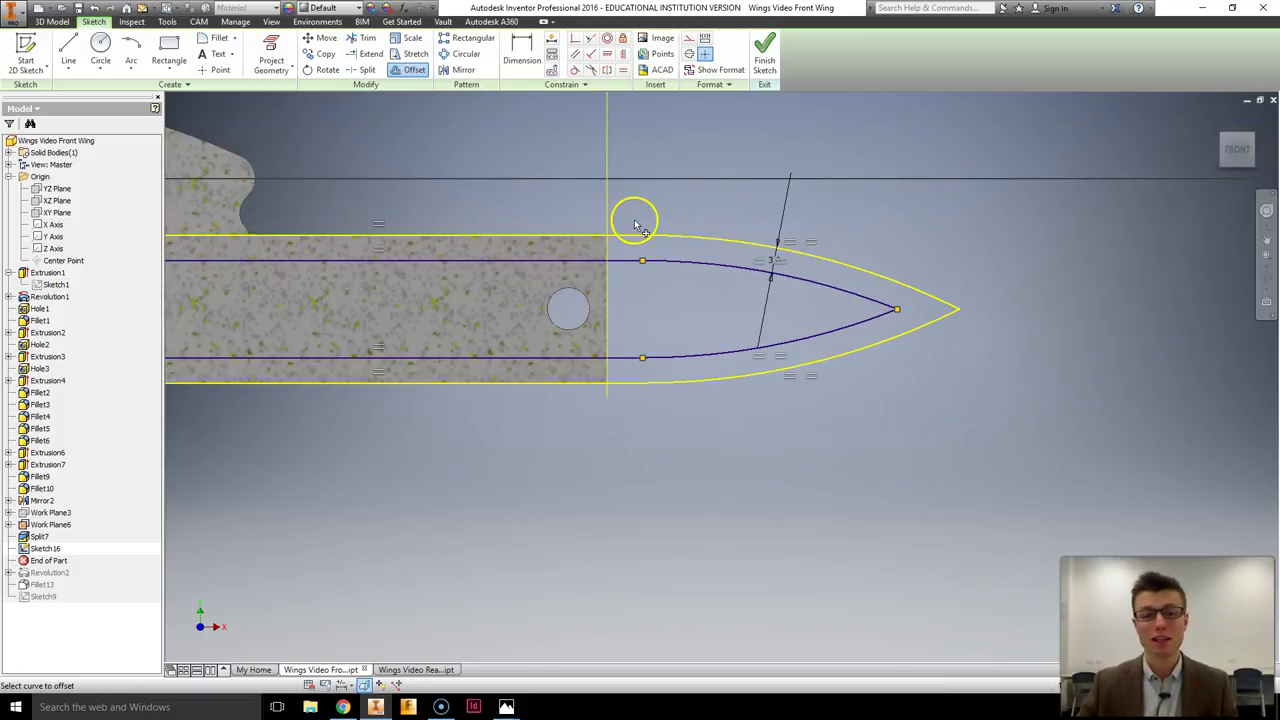
{"action": "right_click", "coordinate": [641, 224]}
{"action": "left_click", "coordinate": [676, 214]}
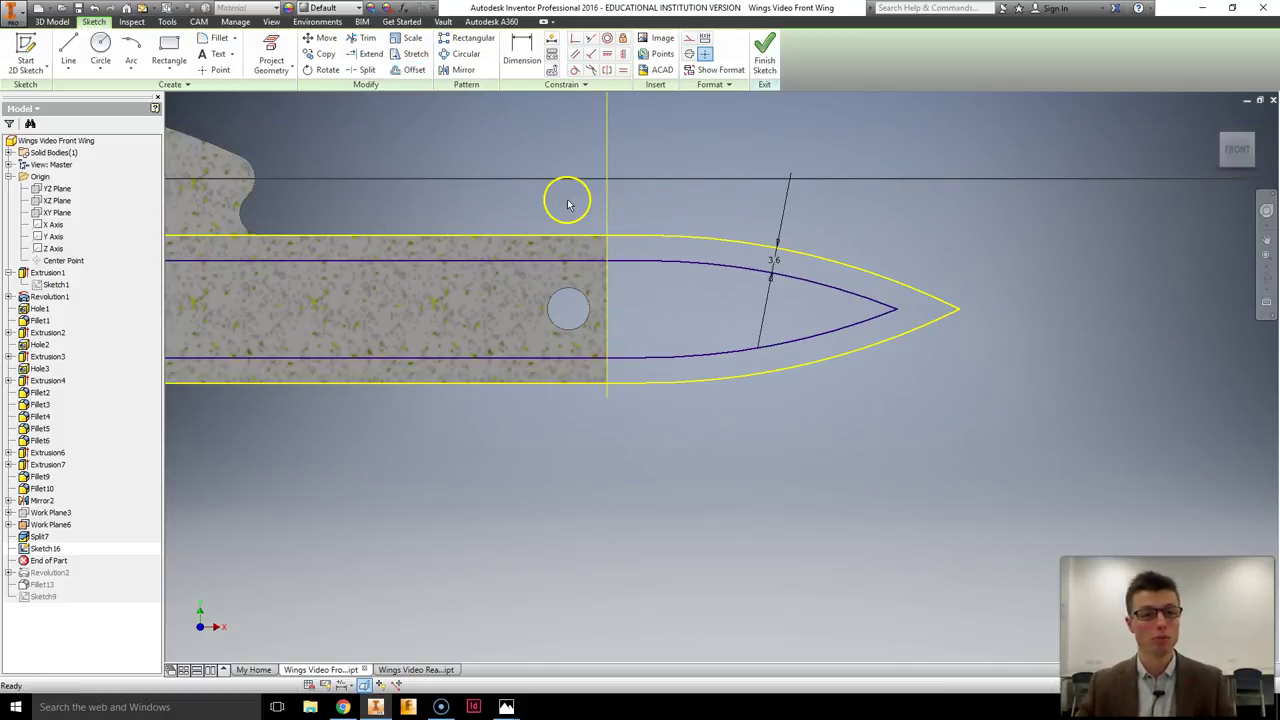
{"action": "left_click", "coordinate": [68, 48]}
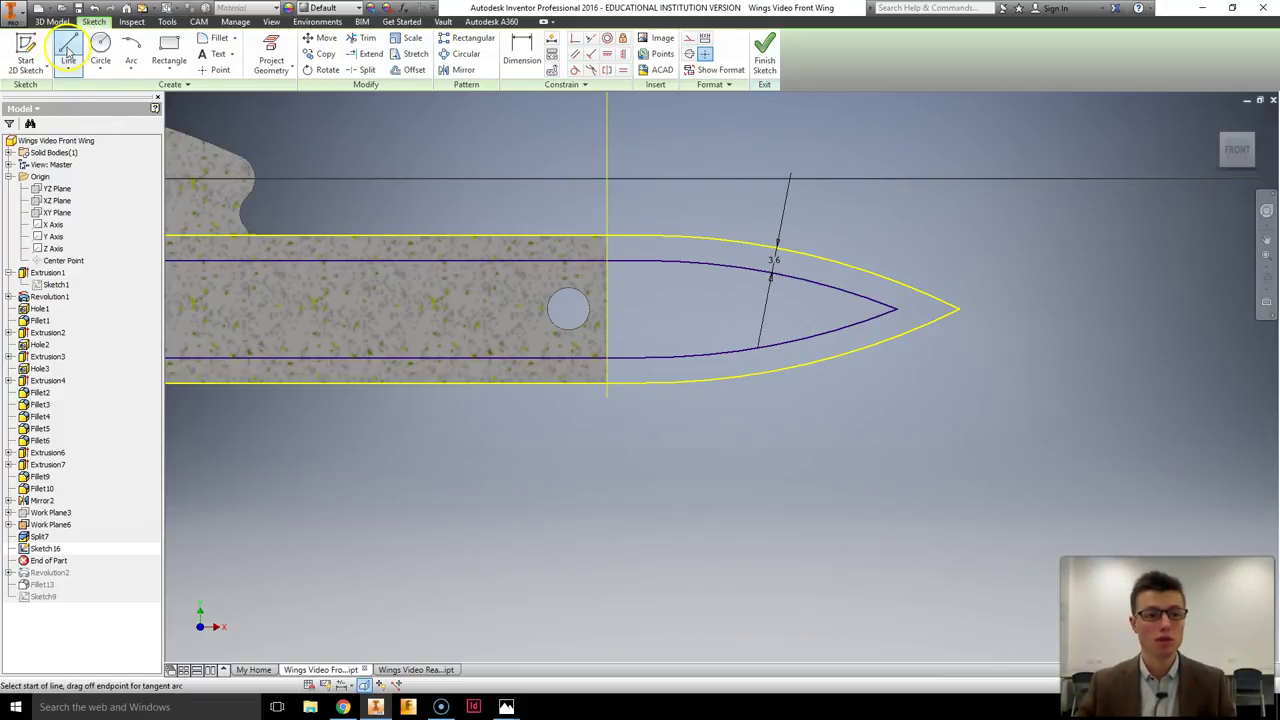
{"action": "left_click", "coordinate": [607, 261]}
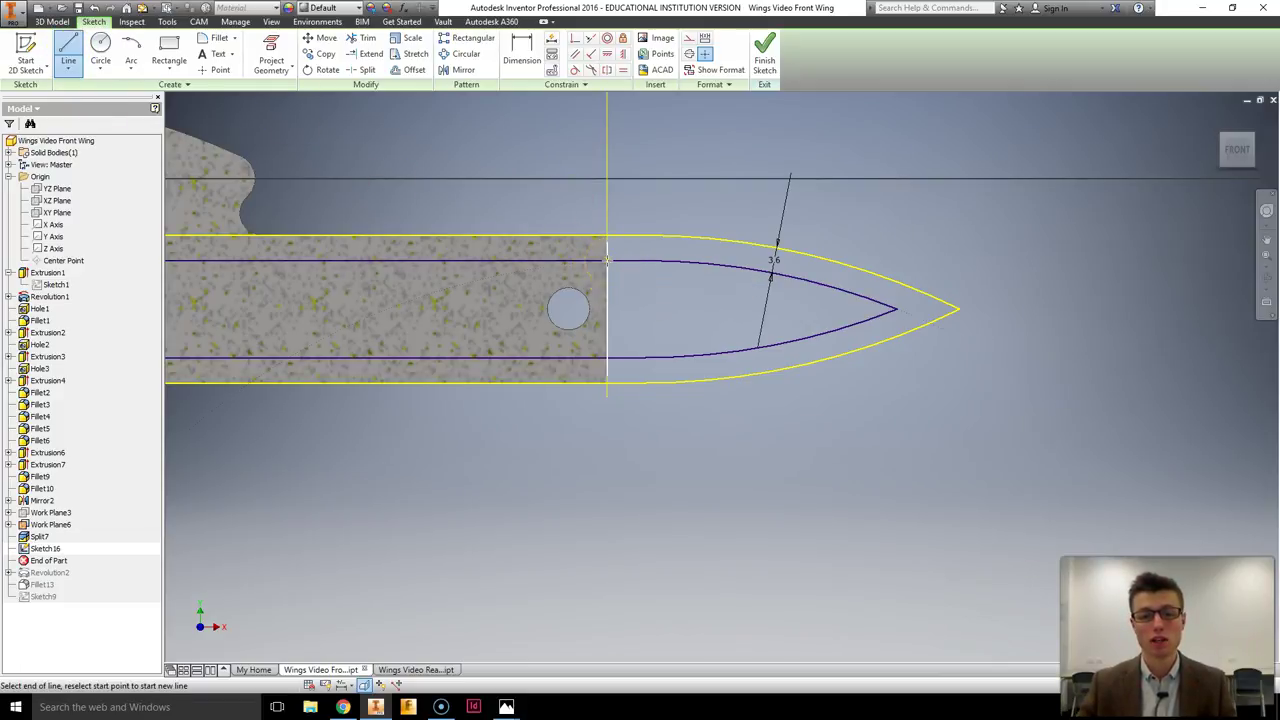
{"action": "left_click", "coordinate": [607, 358]}
{"action": "mouse_move", "coordinate": [684, 305]}
{"action": "middle_mouse_down", "text": "shift"}
{"action": "mouse_move", "coordinate": [661, 308]}
{"action": "mouse_move", "coordinate": [693, 377]}
{"action": "middle_mouse_up", "text": "shift"}
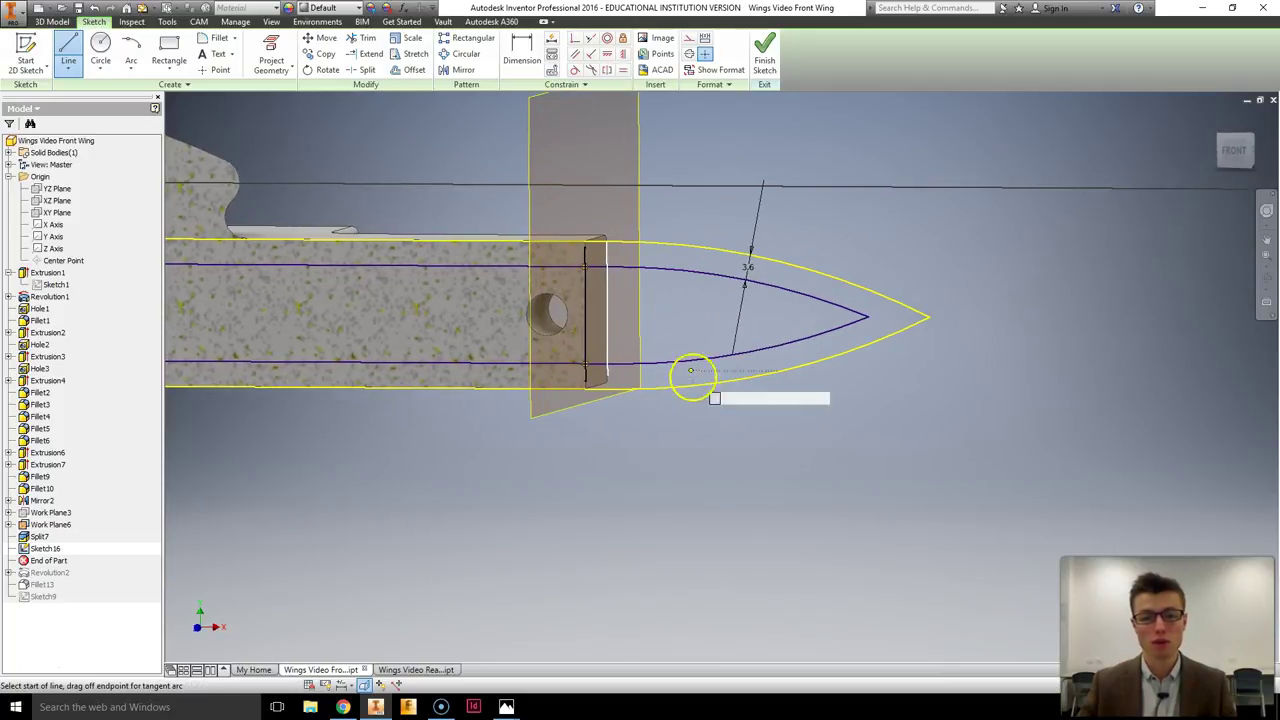
{"action": "right_click", "coordinate": [677, 449]}
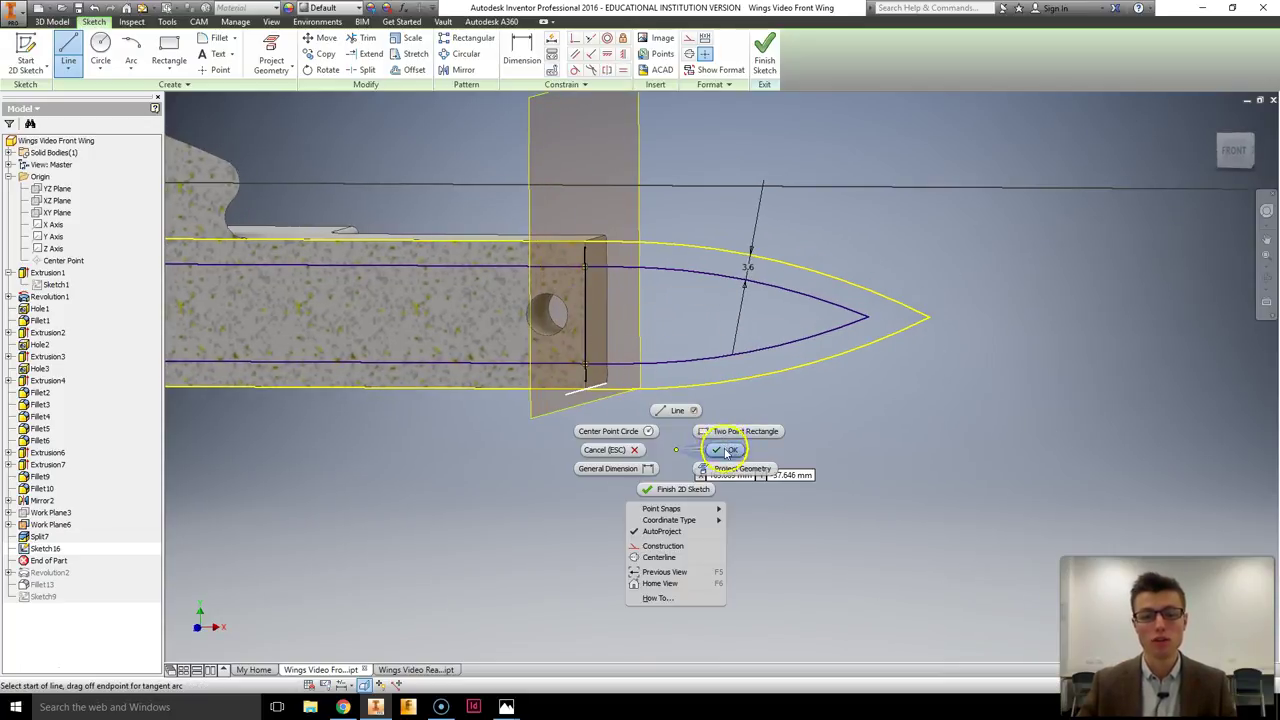
{"action": "left_click", "coordinate": [727, 451]}
{"action": "left_click", "coordinate": [765, 55]}
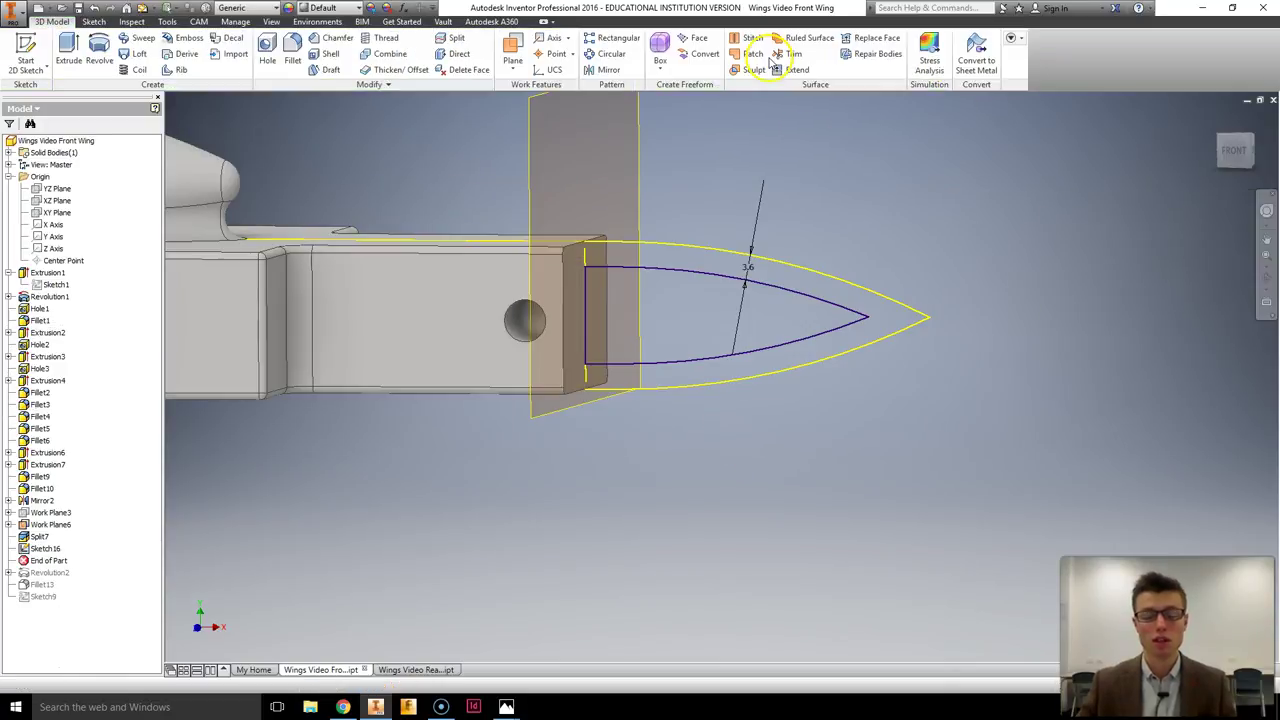
{"action": "left_click", "coordinate": [68, 52]}
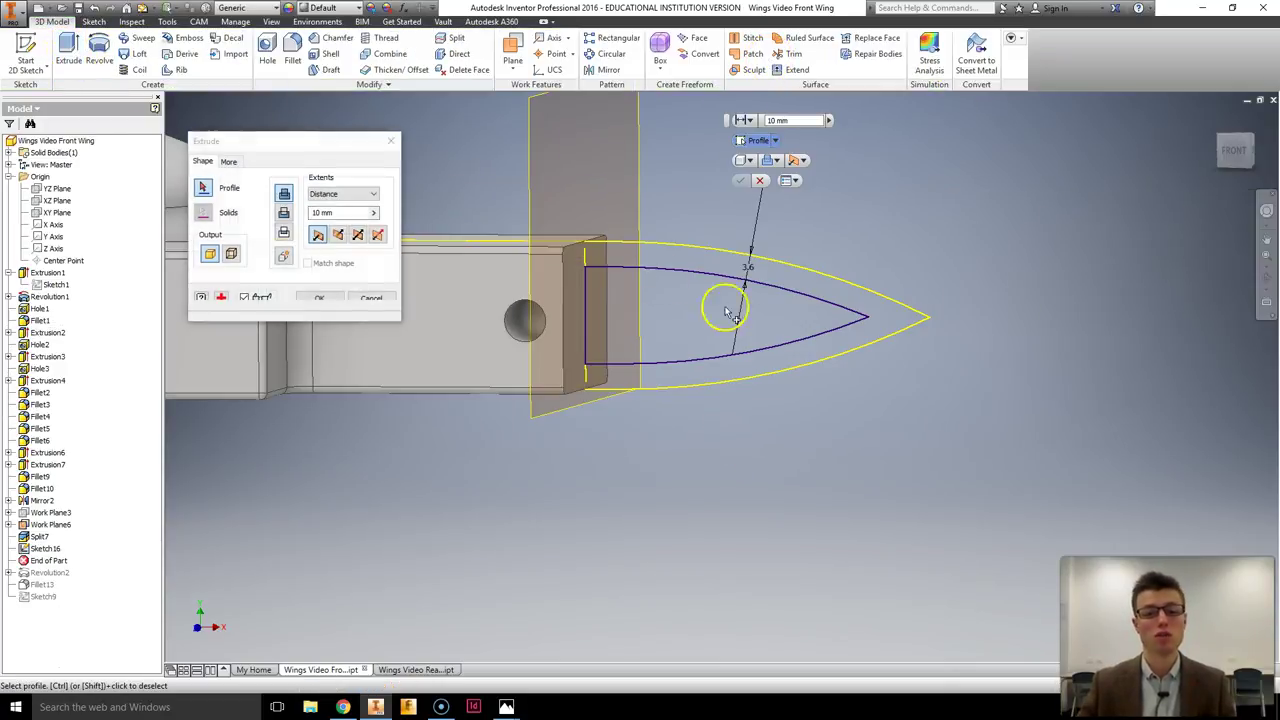
{"action": "left_click", "coordinate": [700, 305]}
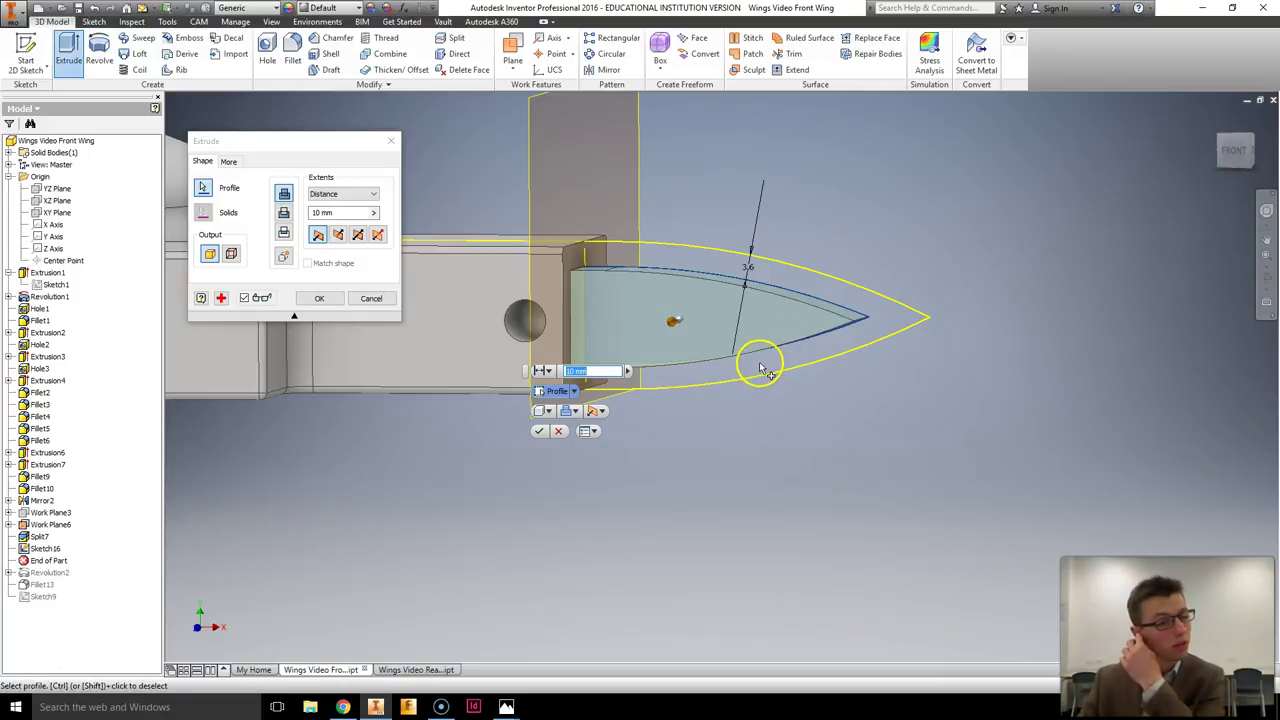
{"action": "middle_click_drag", "start_coordinate": [797, 357], "coordinate": [1094, 234], "text": "shift"}
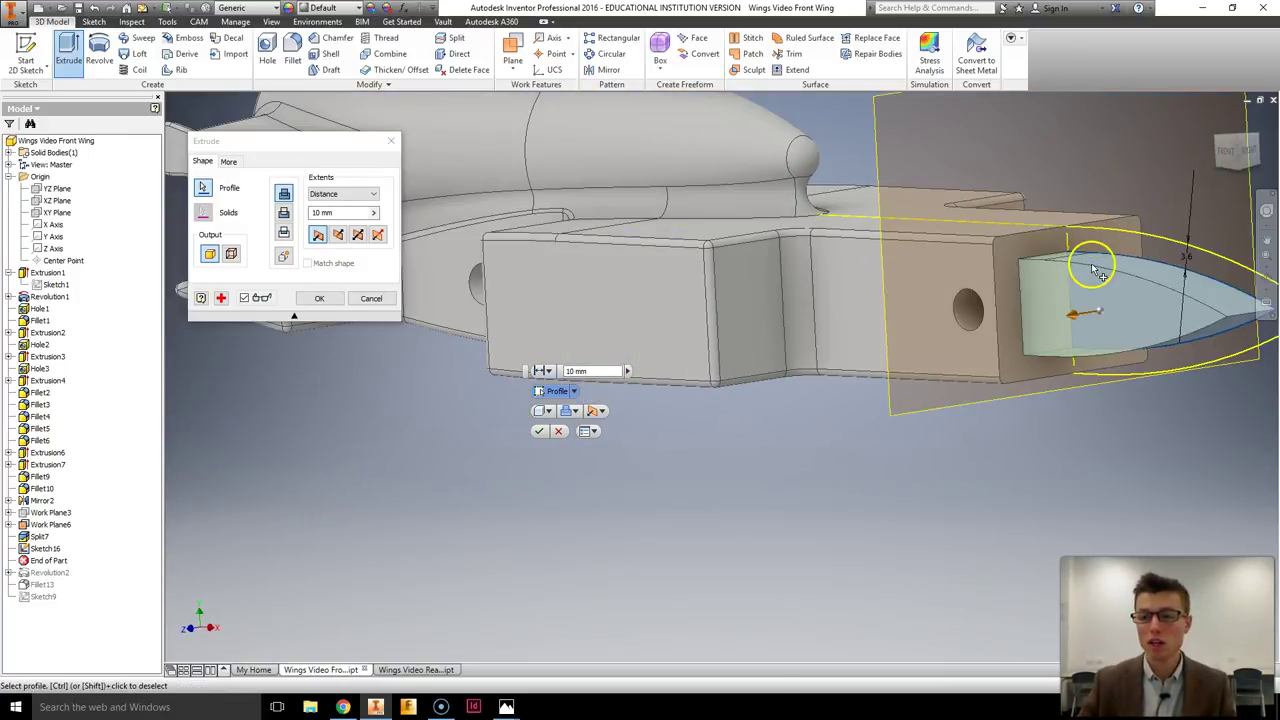
{"action": "left_click", "coordinate": [559, 432]}
Measure the width of the trimmed end block from its side face to the opposite vertical edge
{"action": "middle_click_drag", "start_coordinate": [846, 394], "coordinate": [766, 394], "text": "shift"}
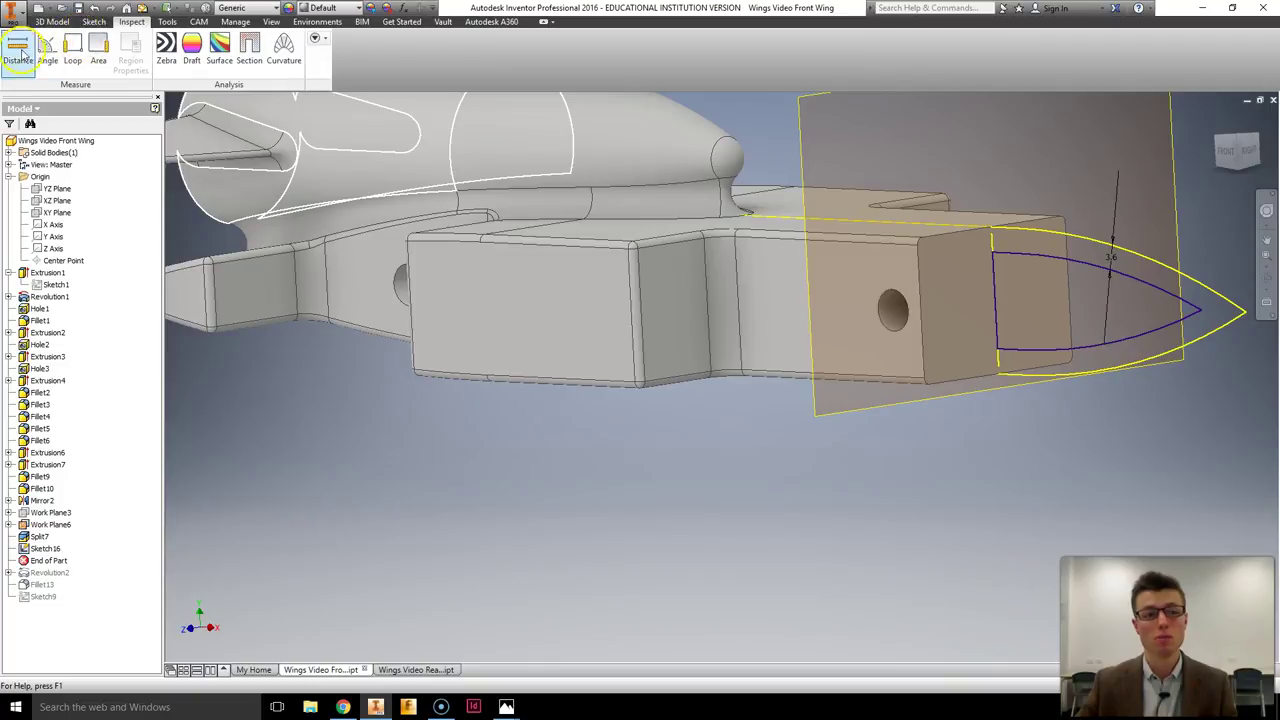
{"action": "left_click", "coordinate": [18, 52]}
{"action": "left_click", "coordinate": [831, 266]}
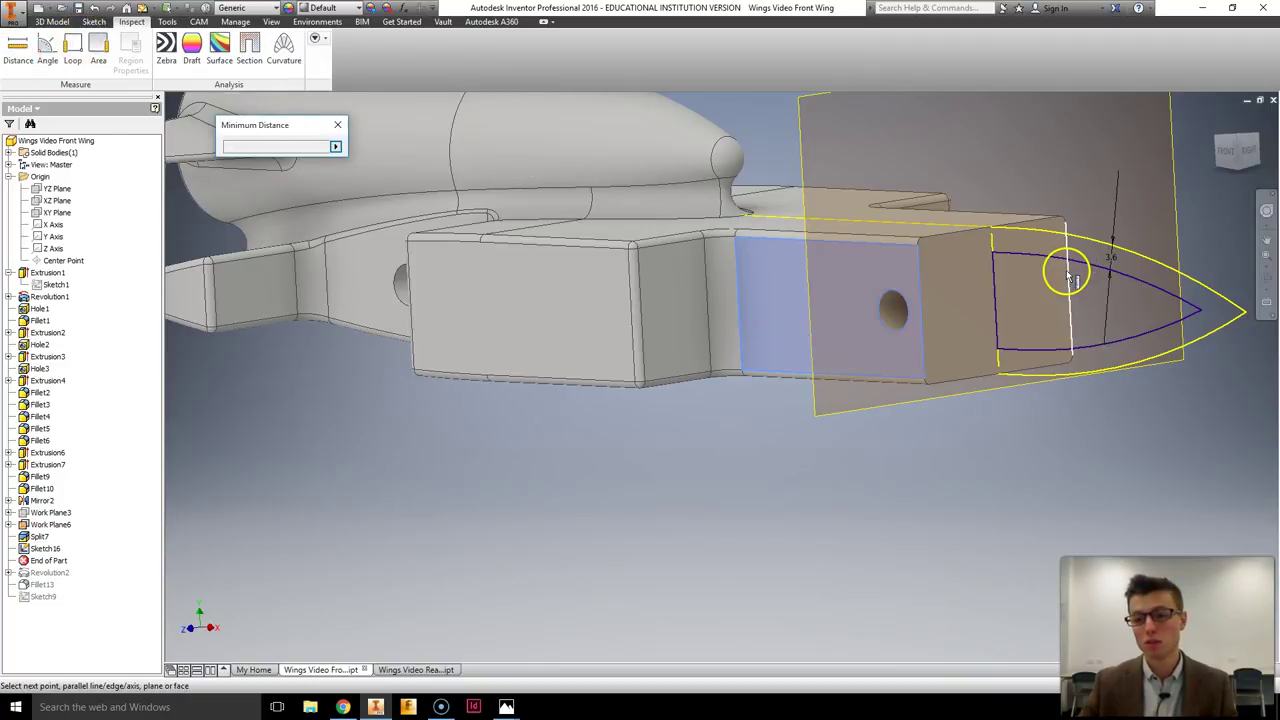
{"action": "left_click", "coordinate": [1068, 278]}
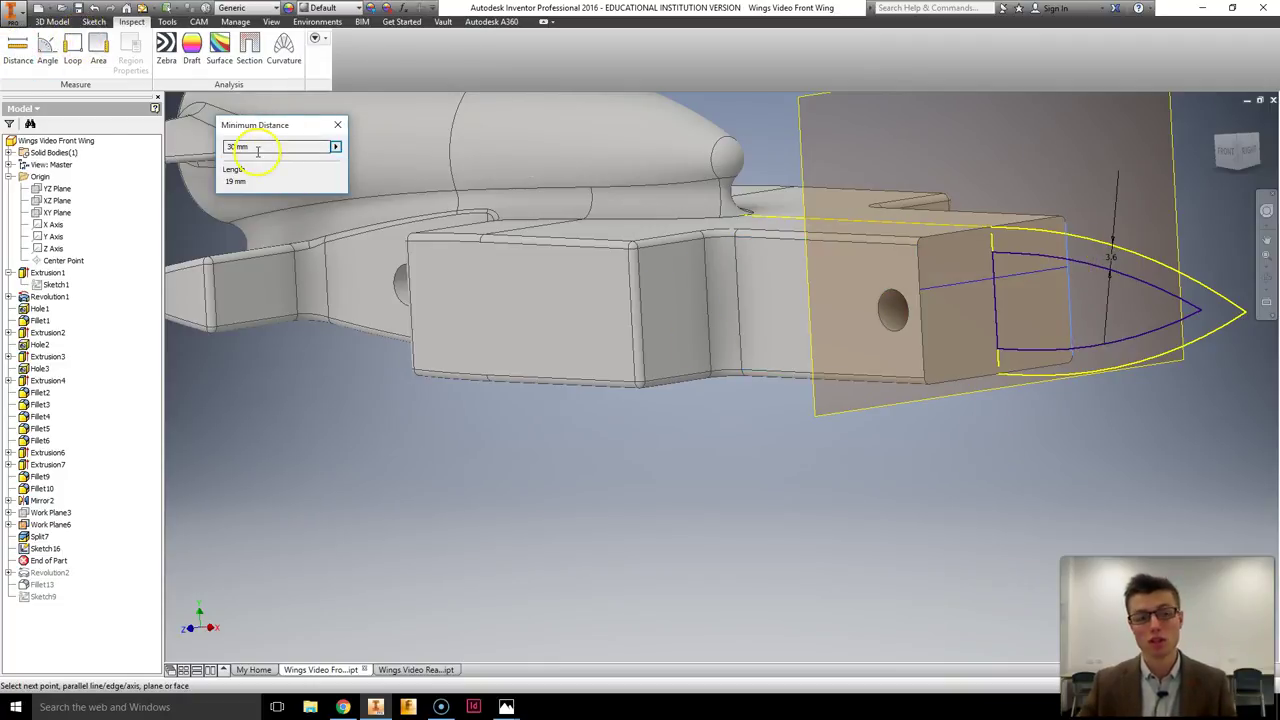
{"action": "key", "text": "Escape"}
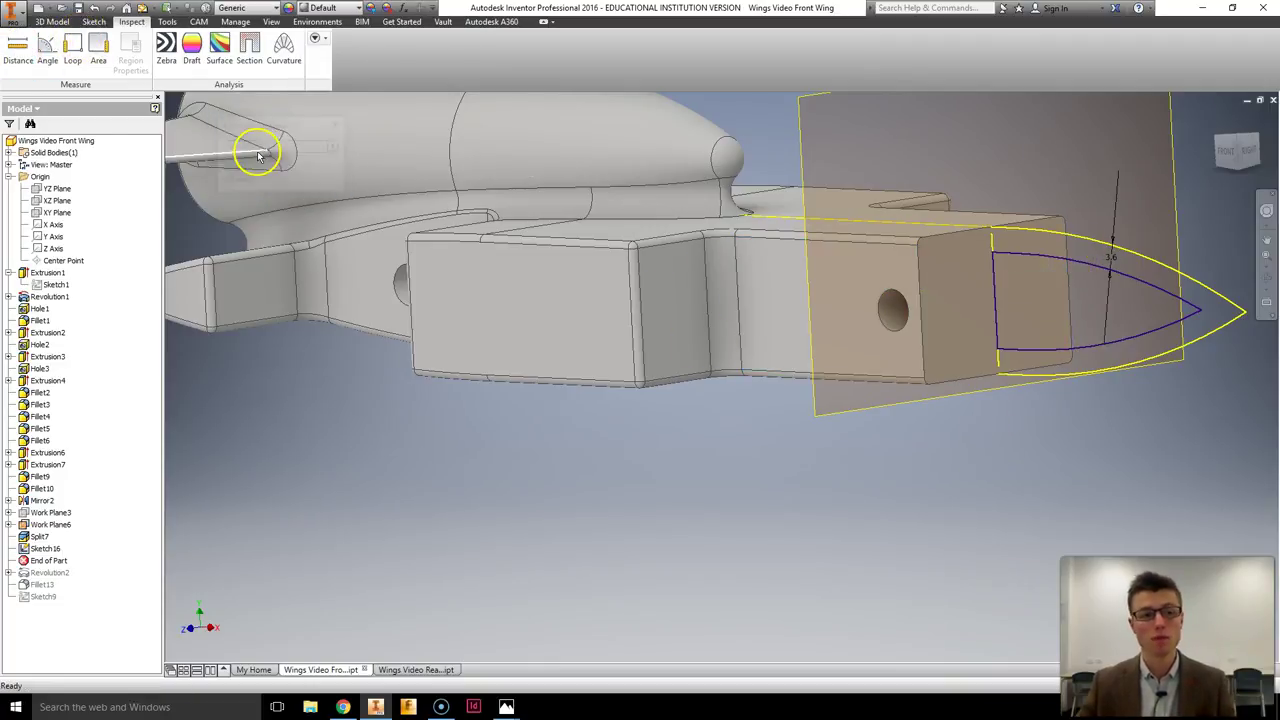
Extrude the closed inner pointed profile symmetrically about the sketch plane by a distance of 30-(3.6*2)
{"action": "left_click", "coordinate": [53, 22]}
{"action": "left_click", "coordinate": [68, 52]}
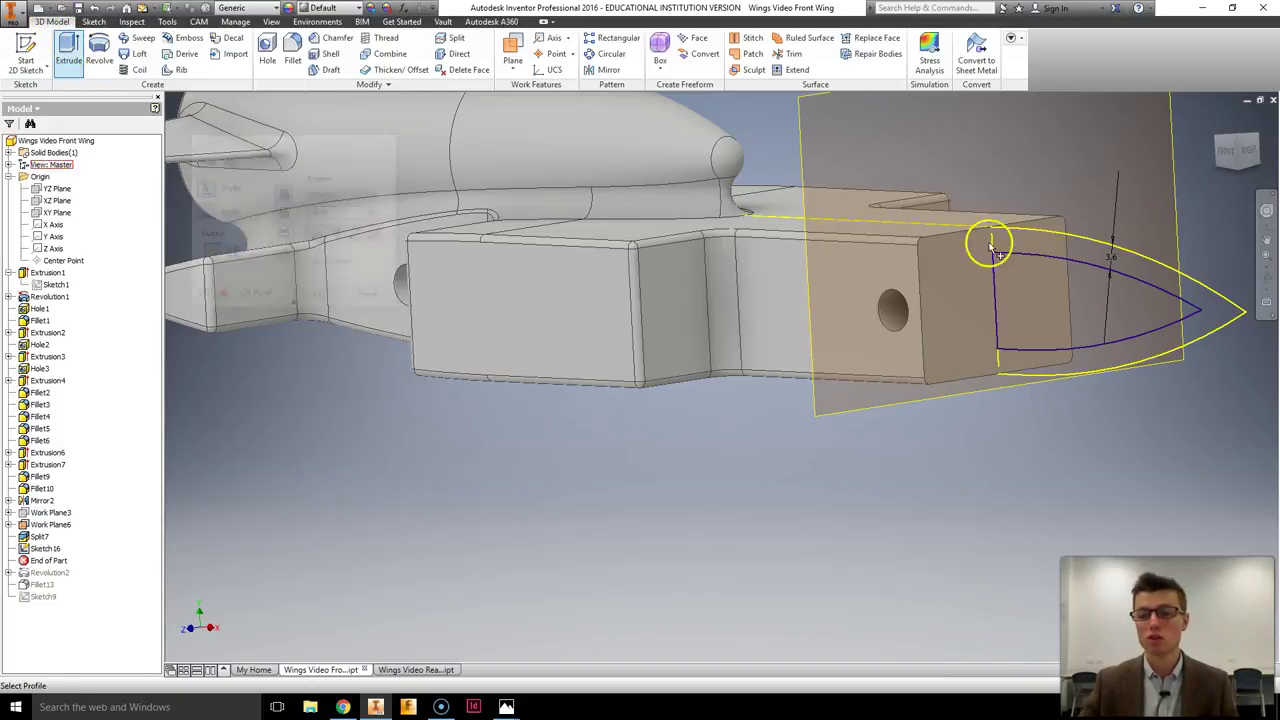
{"action": "left_click", "coordinate": [1075, 353]}
{"action": "middle_click_drag", "start_coordinate": [1052, 397], "coordinate": [961, 397]}
{"action": "left_click", "coordinate": [940, 385]}
{"action": "left_click", "coordinate": [967, 431]}
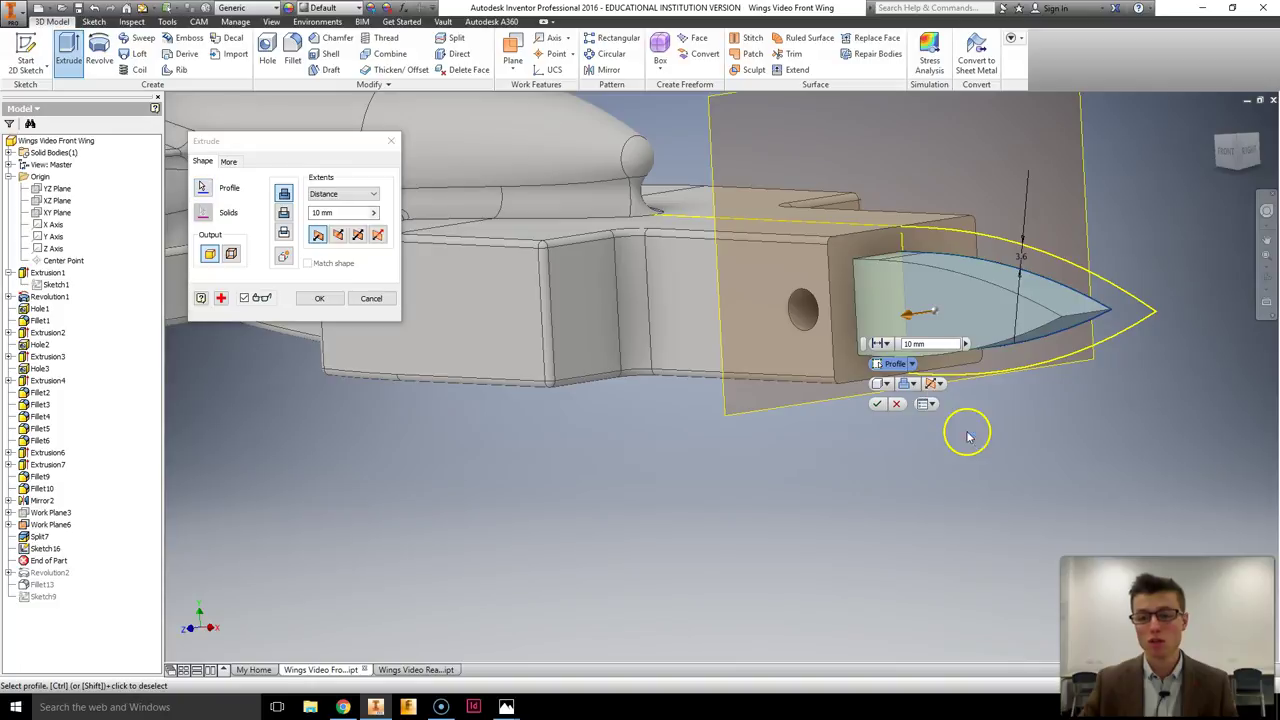
{"action": "left_click", "coordinate": [922, 343]}
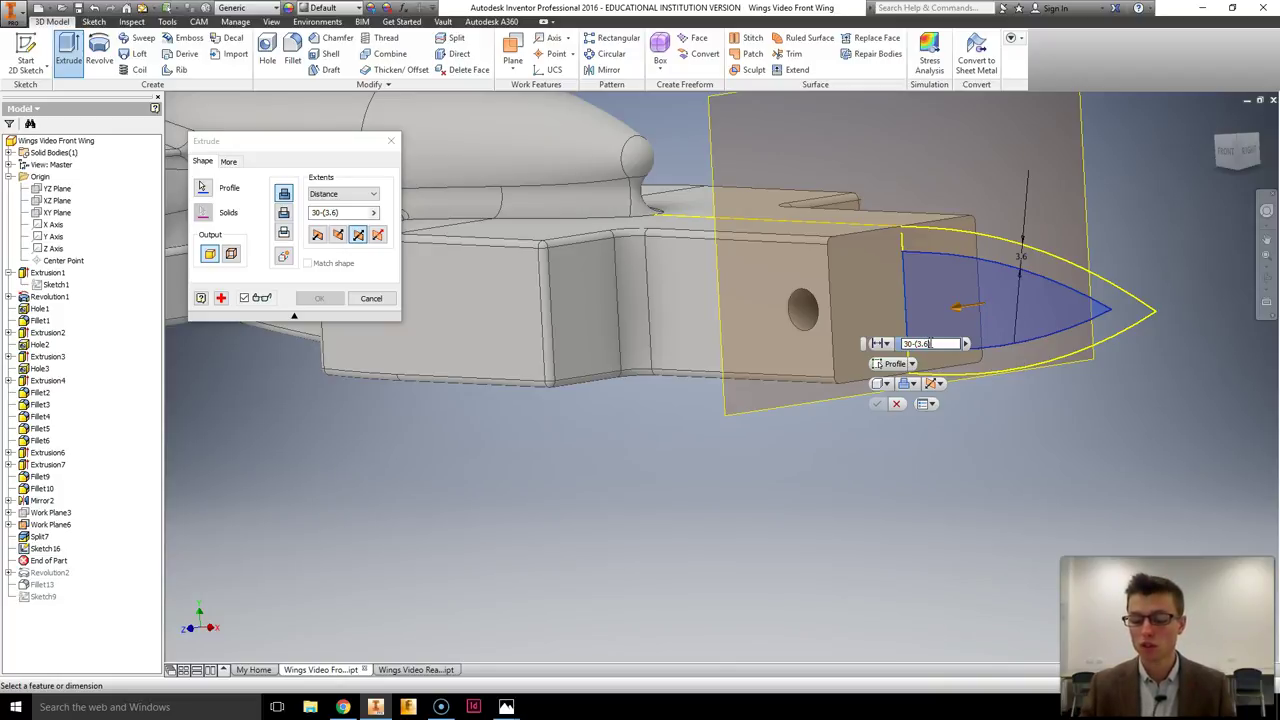
{"action": "middle_click_drag", "start_coordinate": [946, 292], "coordinate": [894, 295], "text": "shift"}
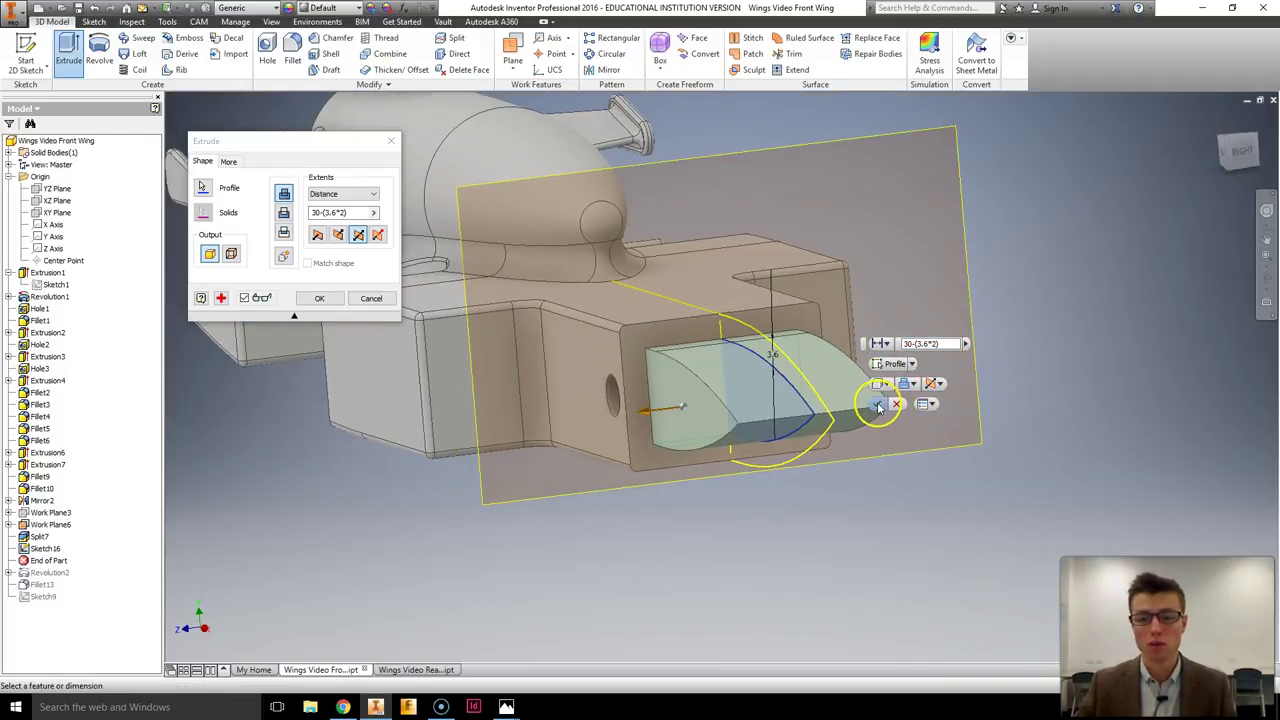
{"action": "left_click", "coordinate": [877, 404]}
Measure the distance between the side face of the pointed extrusion and the side face of the block
{"action": "middle_click_drag", "start_coordinate": [849, 423], "coordinate": [651, 391], "text": "shift"}
{"action": "left_click", "coordinate": [131, 21]}
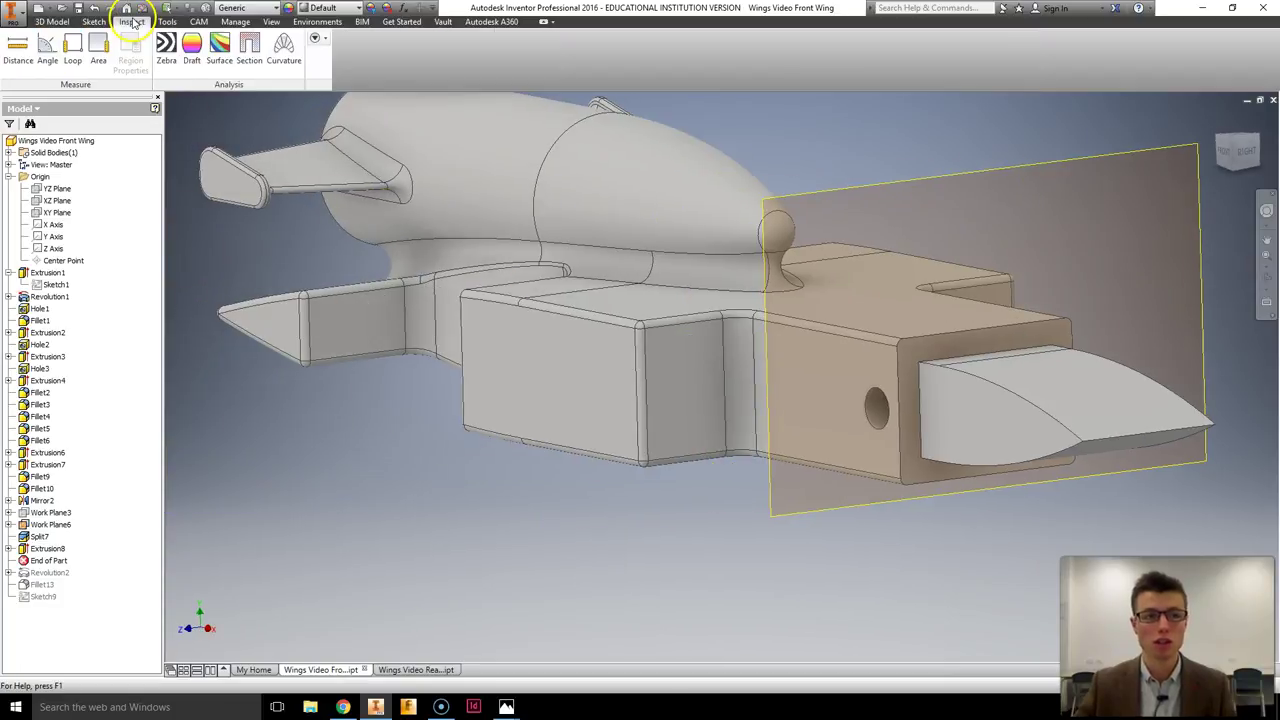
{"action": "left_click", "coordinate": [22, 52]}
{"action": "left_click", "coordinate": [963, 423]}
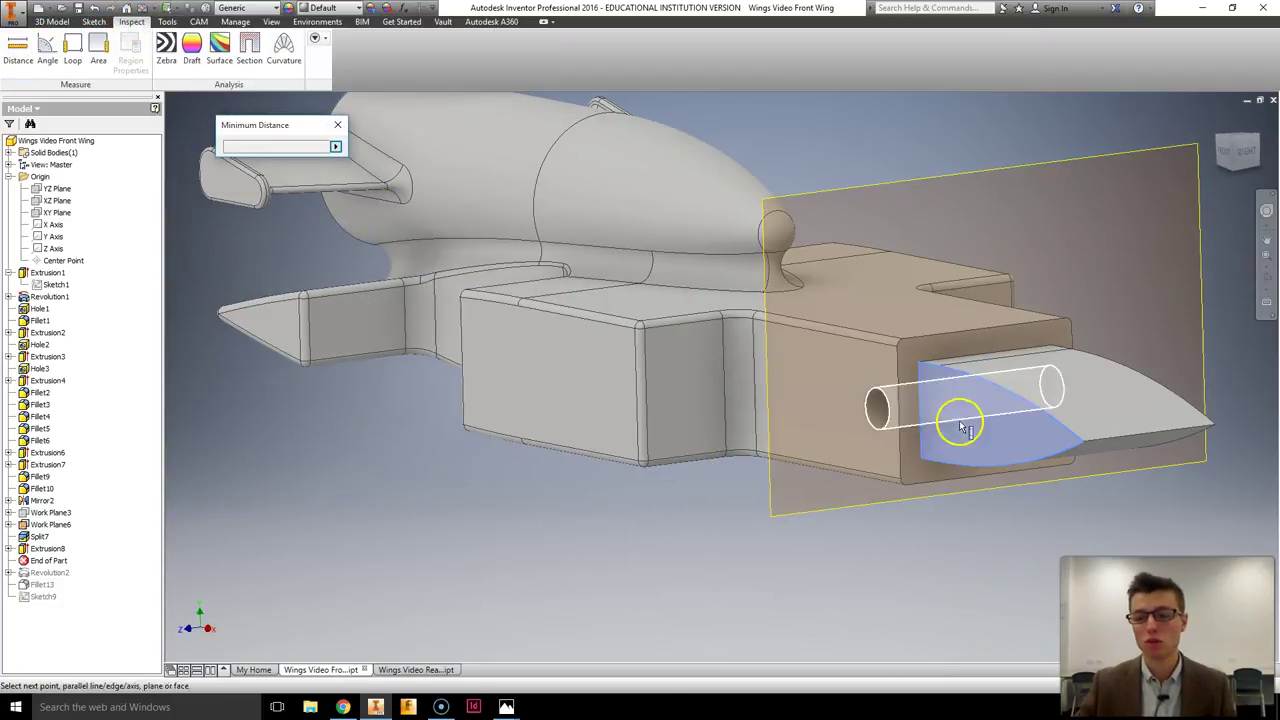
{"action": "left_click", "coordinate": [818, 407]}
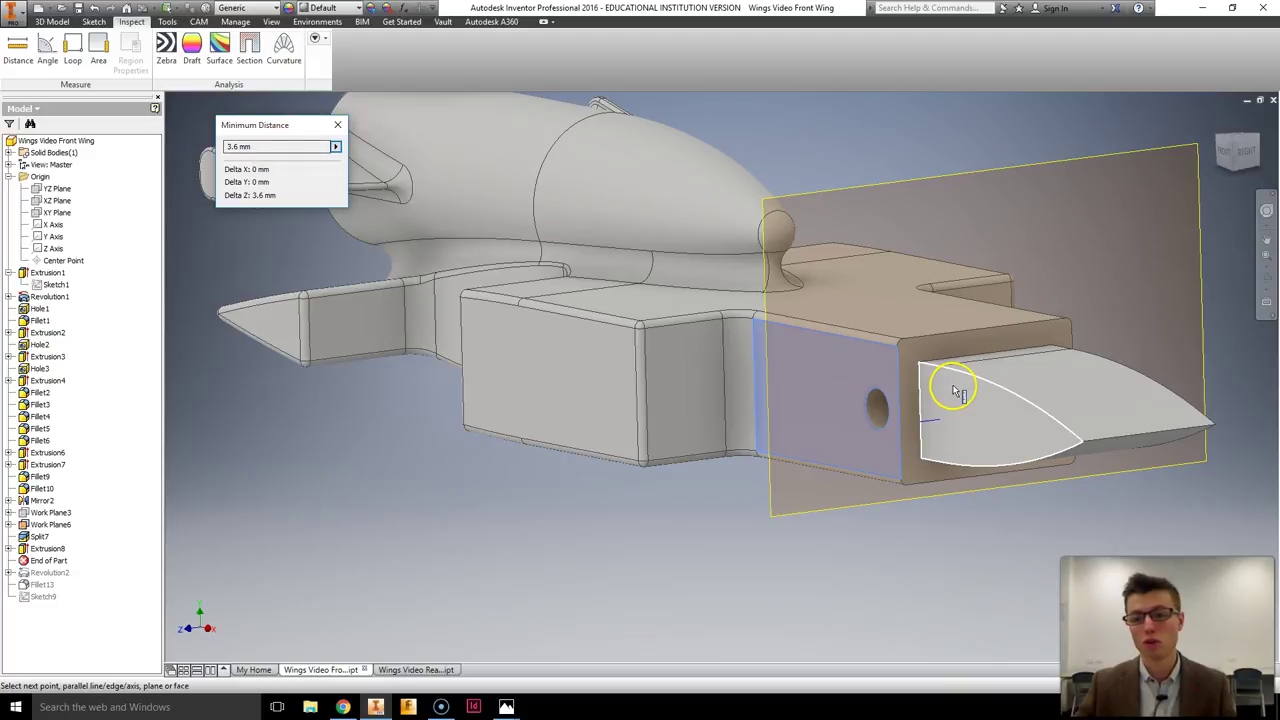
{"action": "key", "text": "Escape"}
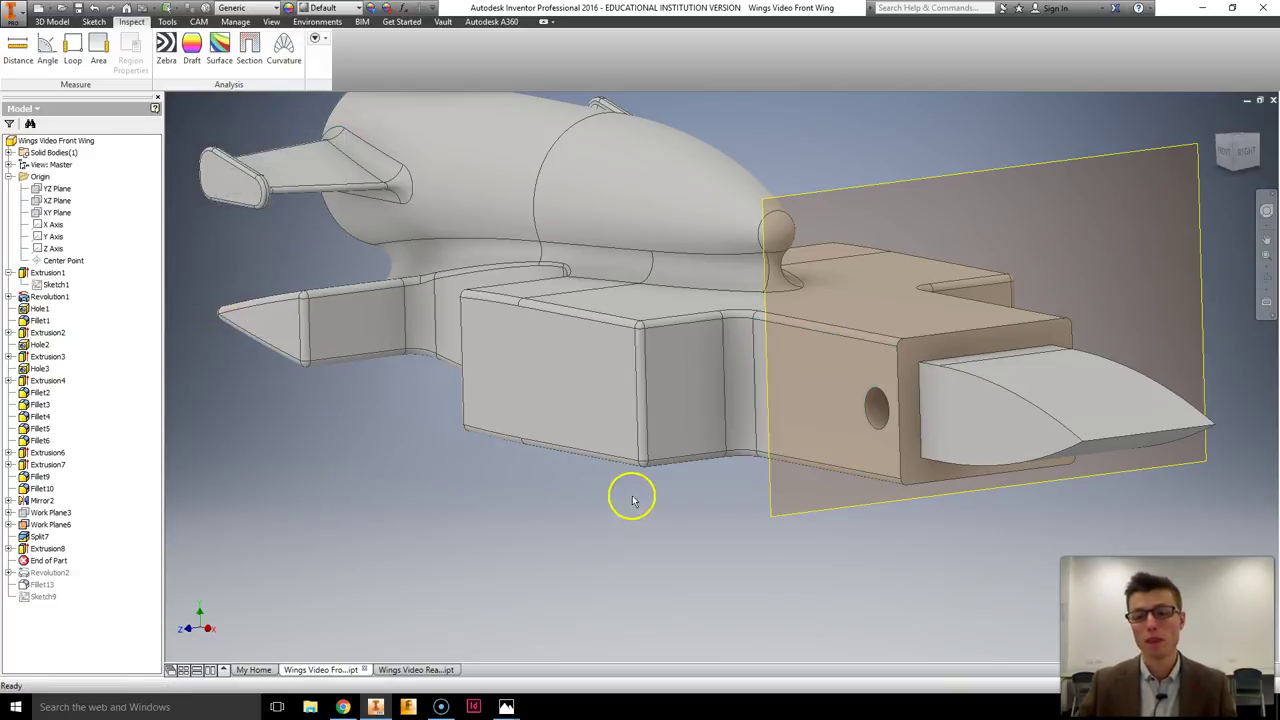
Fillet the four edges where the pointed extrusion meets the trimmed end face with a 3.1 mm radius
{"action": "middle_click_drag", "start_coordinate": [629, 491], "coordinate": [153, 323]}
{"action": "middle_click_drag", "start_coordinate": [433, 357], "coordinate": [826, 447], "text": "shift"}
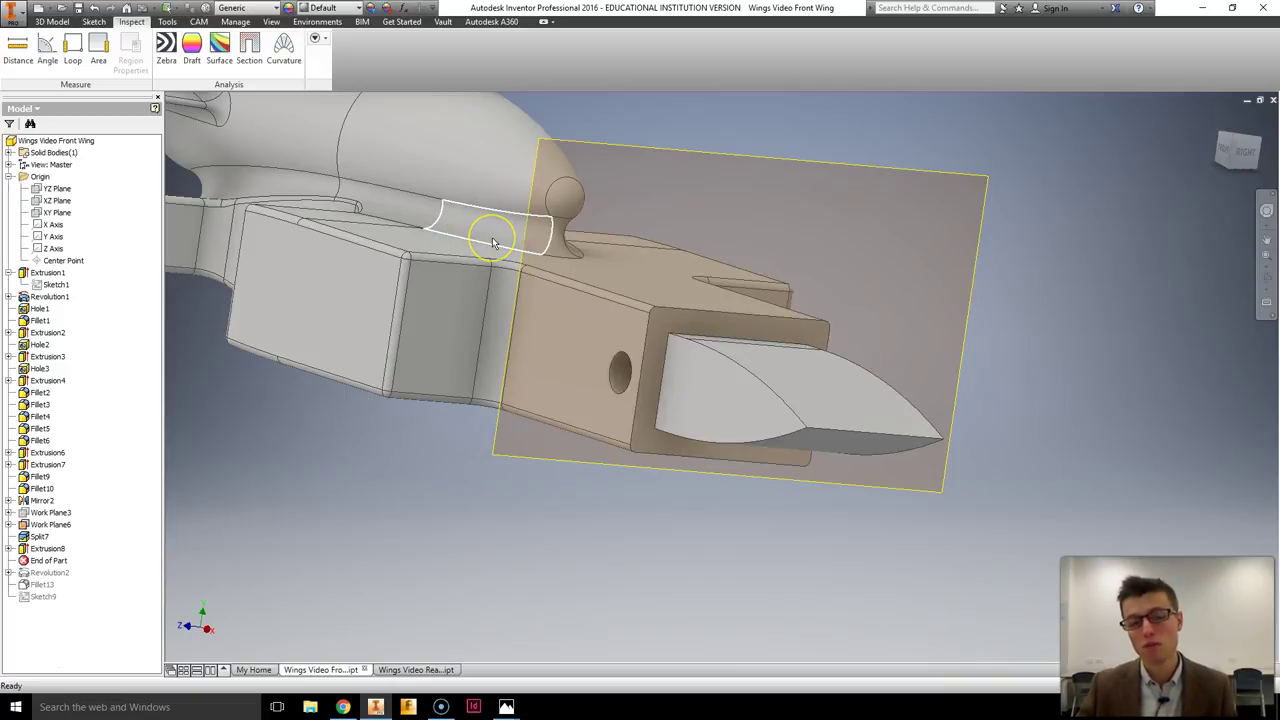
{"action": "left_click", "coordinate": [51, 21]}
{"action": "left_click", "coordinate": [292, 50]}
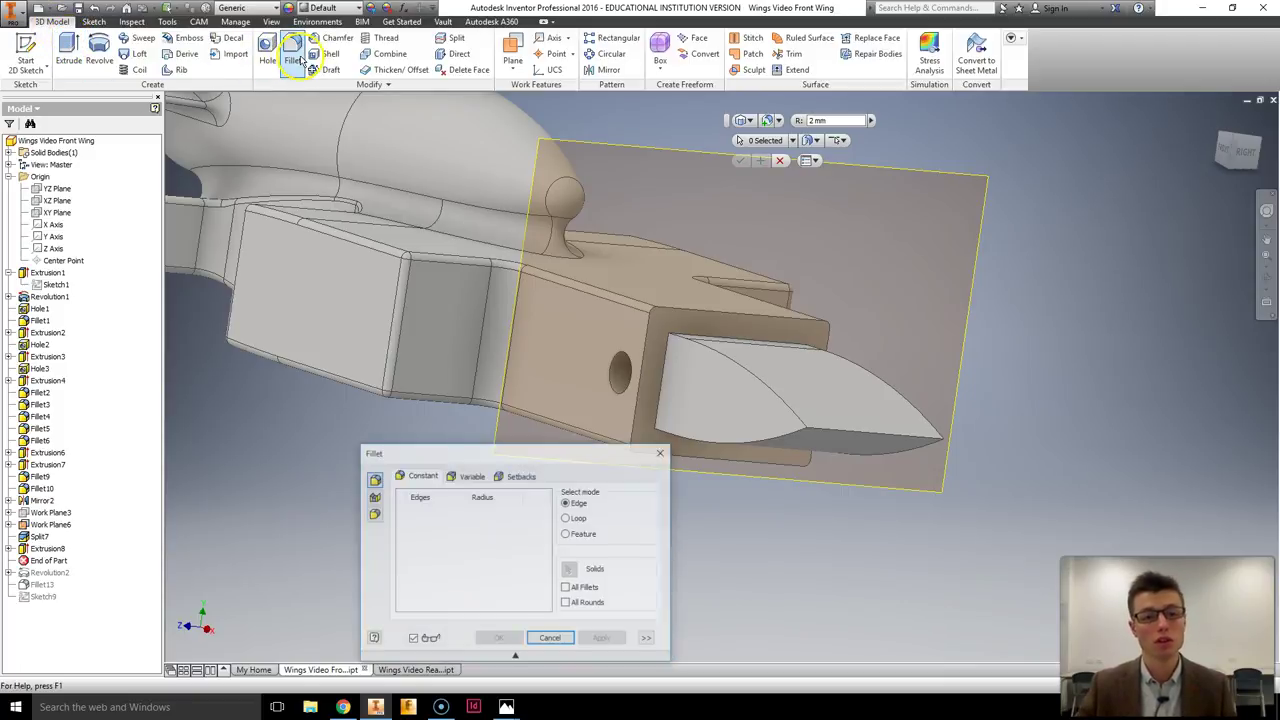
{"action": "left_click", "coordinate": [690, 327]}
{"action": "left_click", "coordinate": [707, 441]}
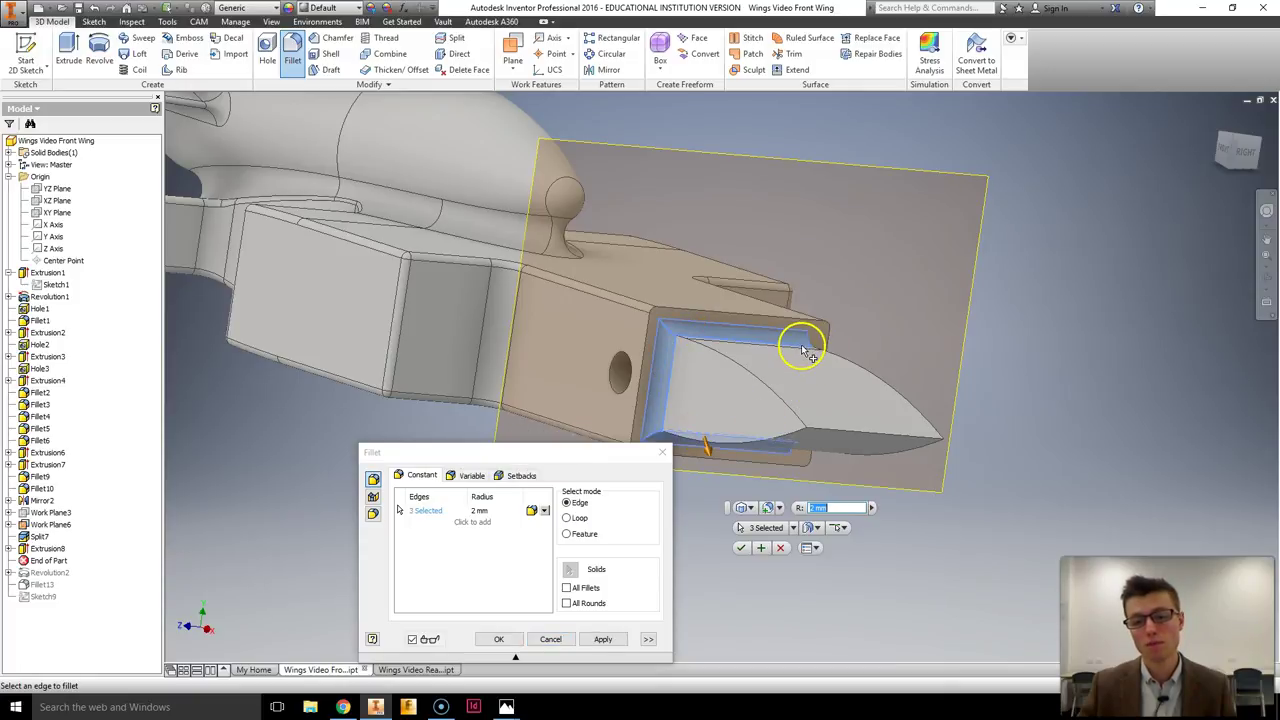
{"action": "left_click", "coordinate": [806, 366]}
{"action": "middle_click_drag", "start_coordinate": [791, 377], "coordinate": [720, 375], "text": "shift"}
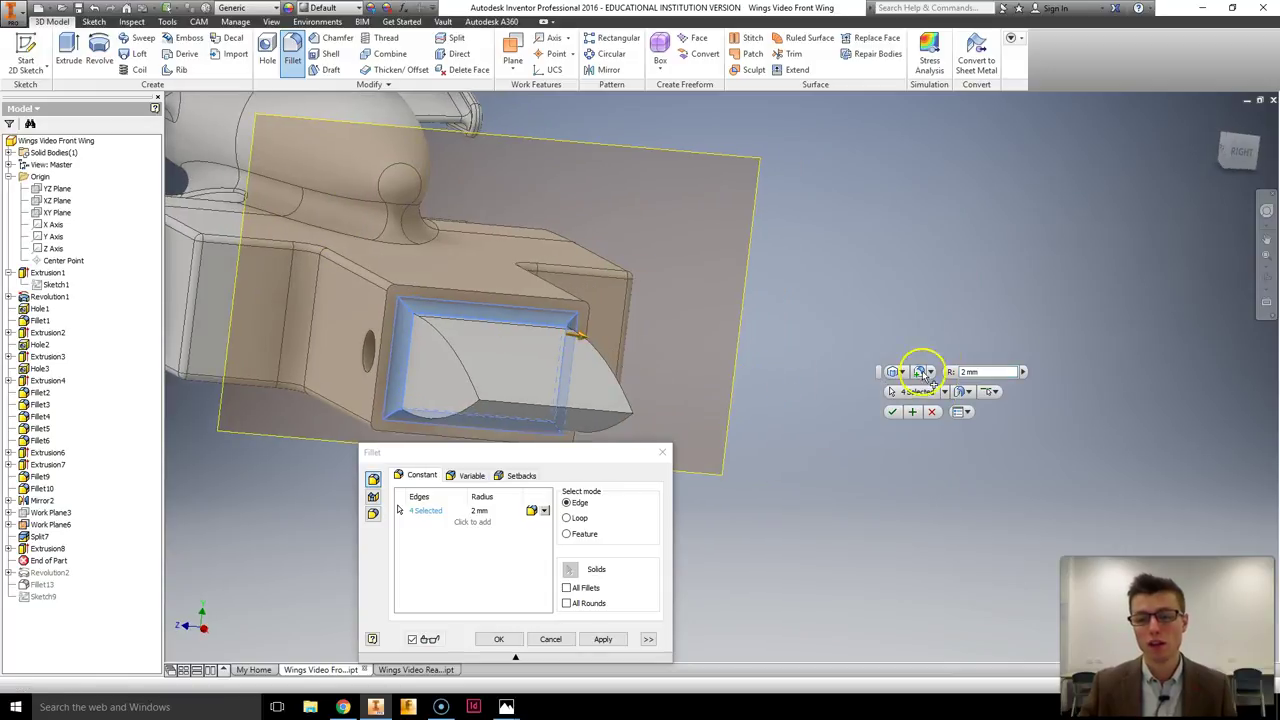
{"action": "left_click_drag", "start_coordinate": [981, 371], "coordinate": [935, 376]}
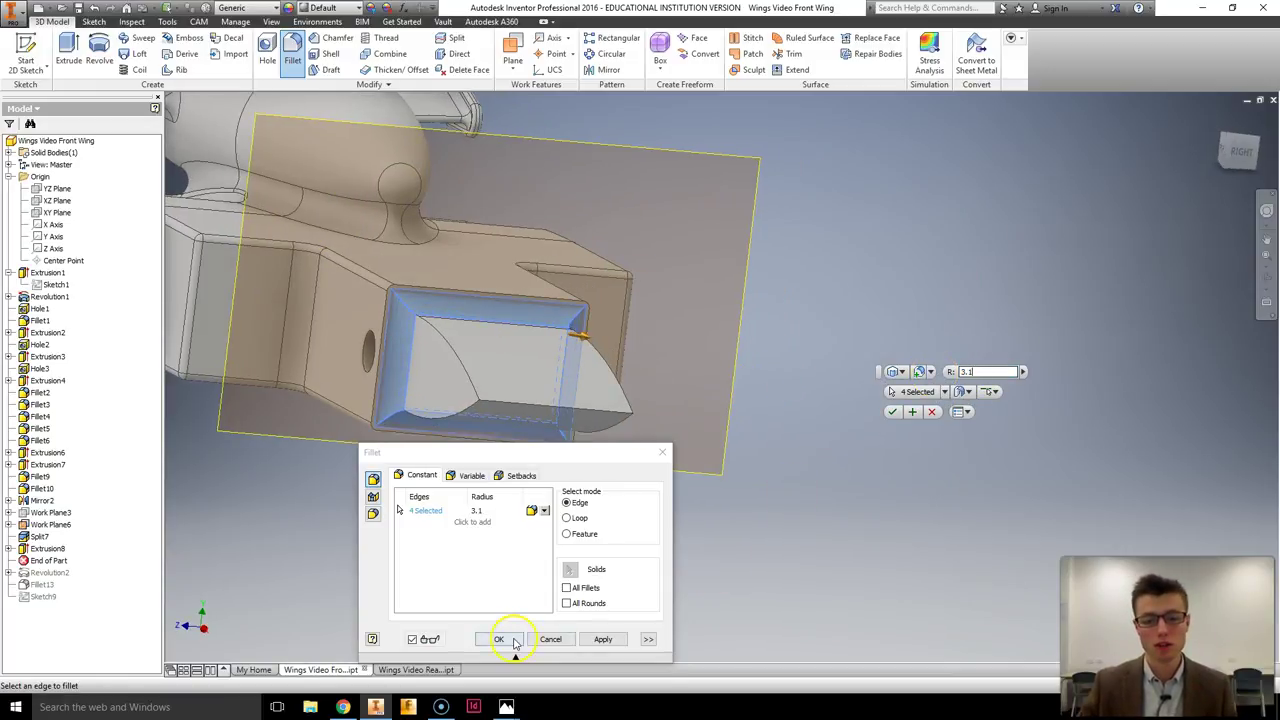
{"action": "left_click", "coordinate": [498, 639]}
{"action": "middle_click_drag", "start_coordinate": [478, 331], "coordinate": [511, 386], "text": "shift"}
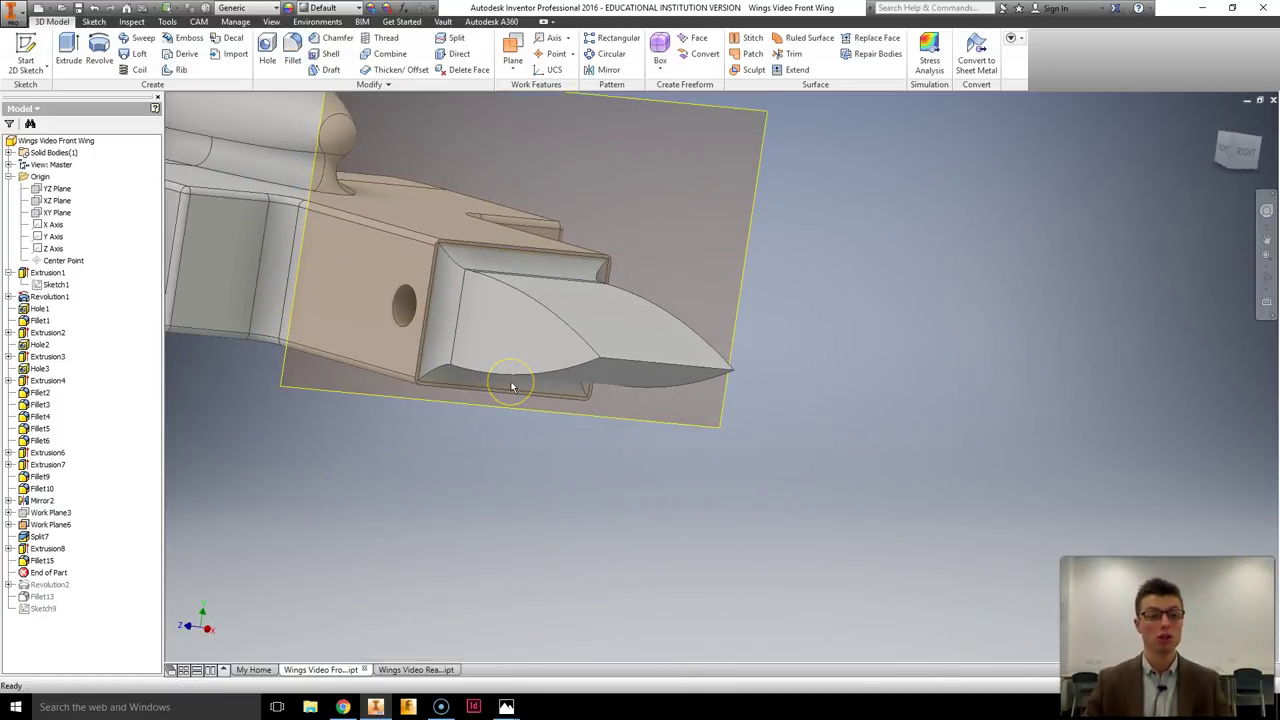
{"action": "left_click", "coordinate": [286, 200]}
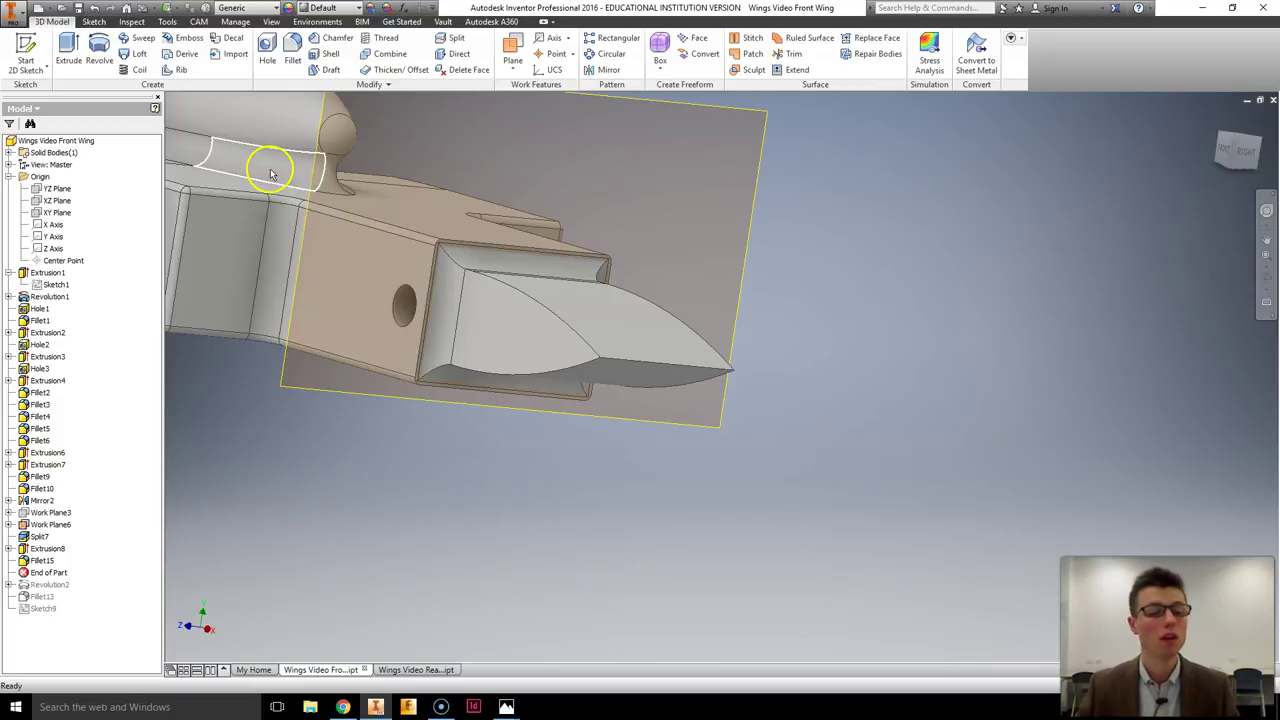
{"action": "left_click", "coordinate": [18, 18]}
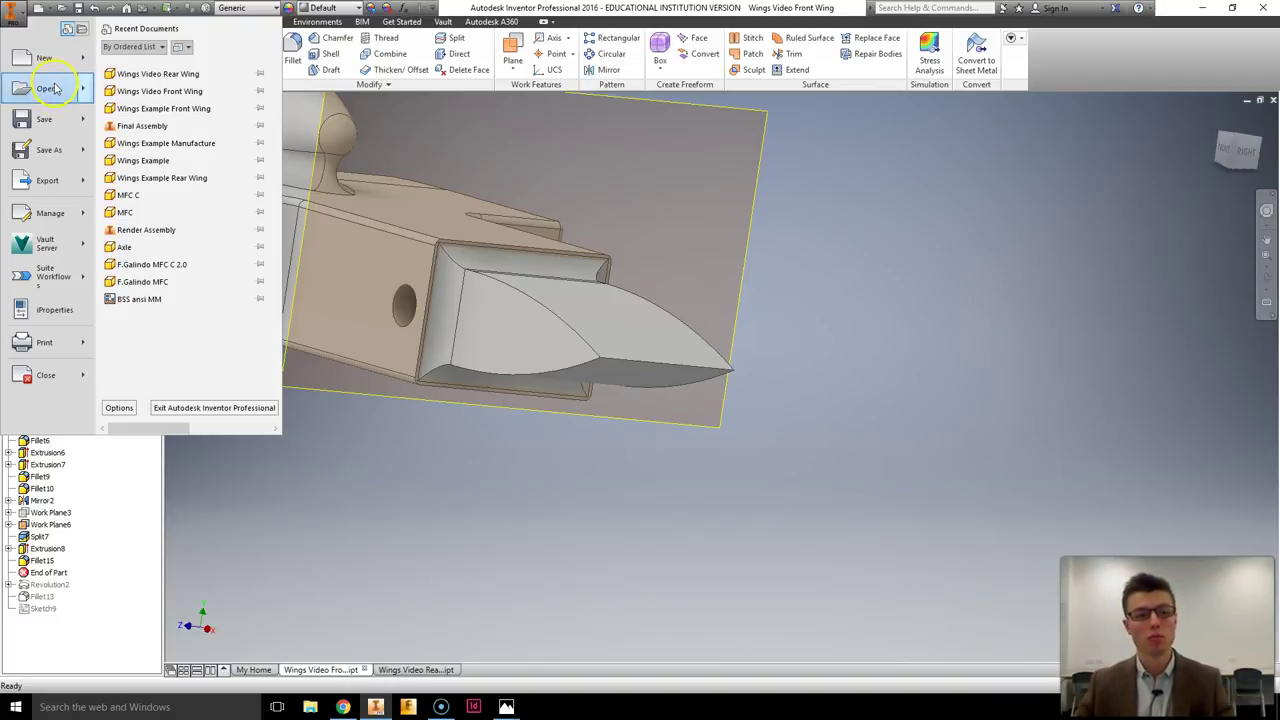
{"action": "left_click", "coordinate": [54, 93]}
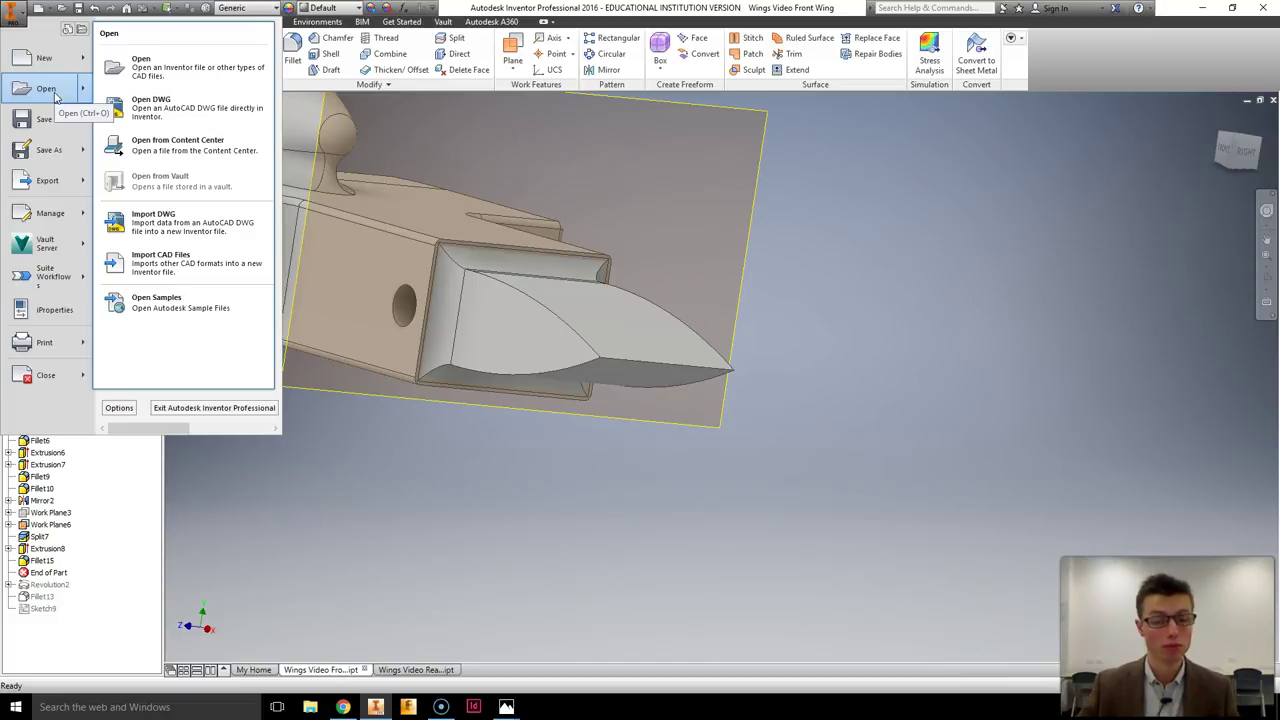
{"action": "left_click", "coordinate": [860, 300]}
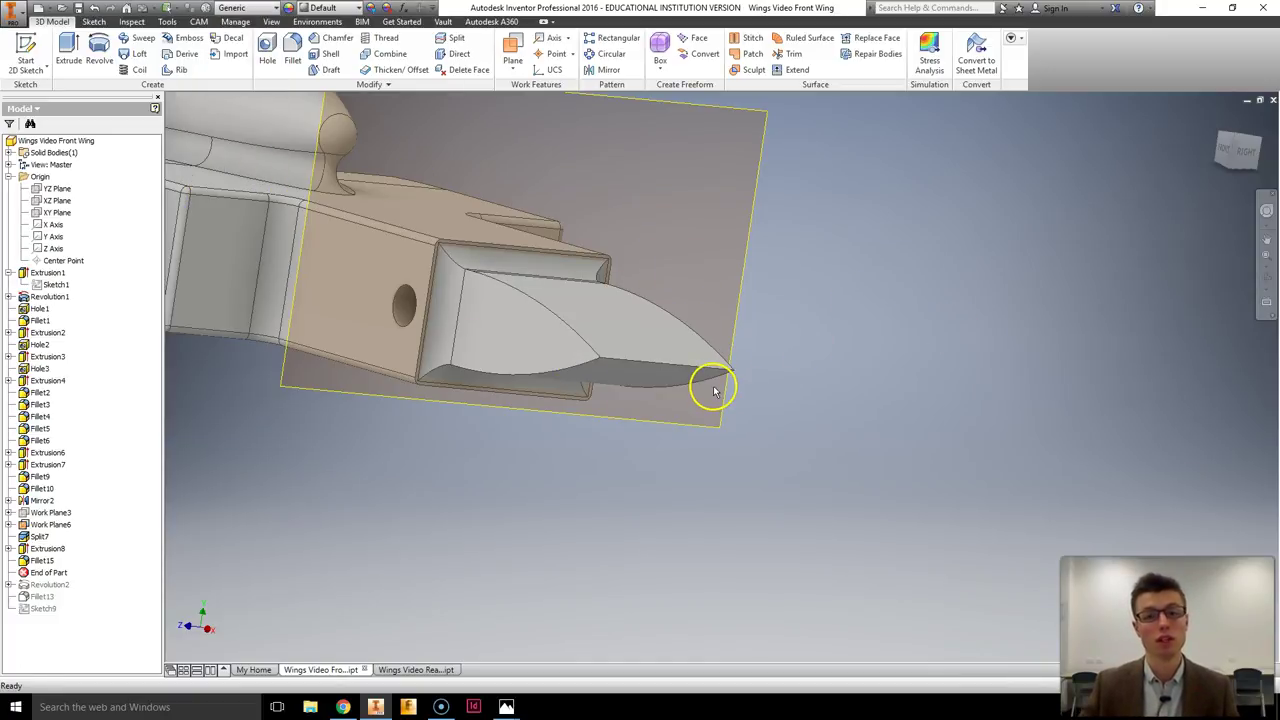
Delete the pointed extrusion and its fillet from the trimmed end face
{"action": "left_click", "coordinate": [42, 549]}
{"action": "left_click", "coordinate": [42, 560], "text": "shift"}
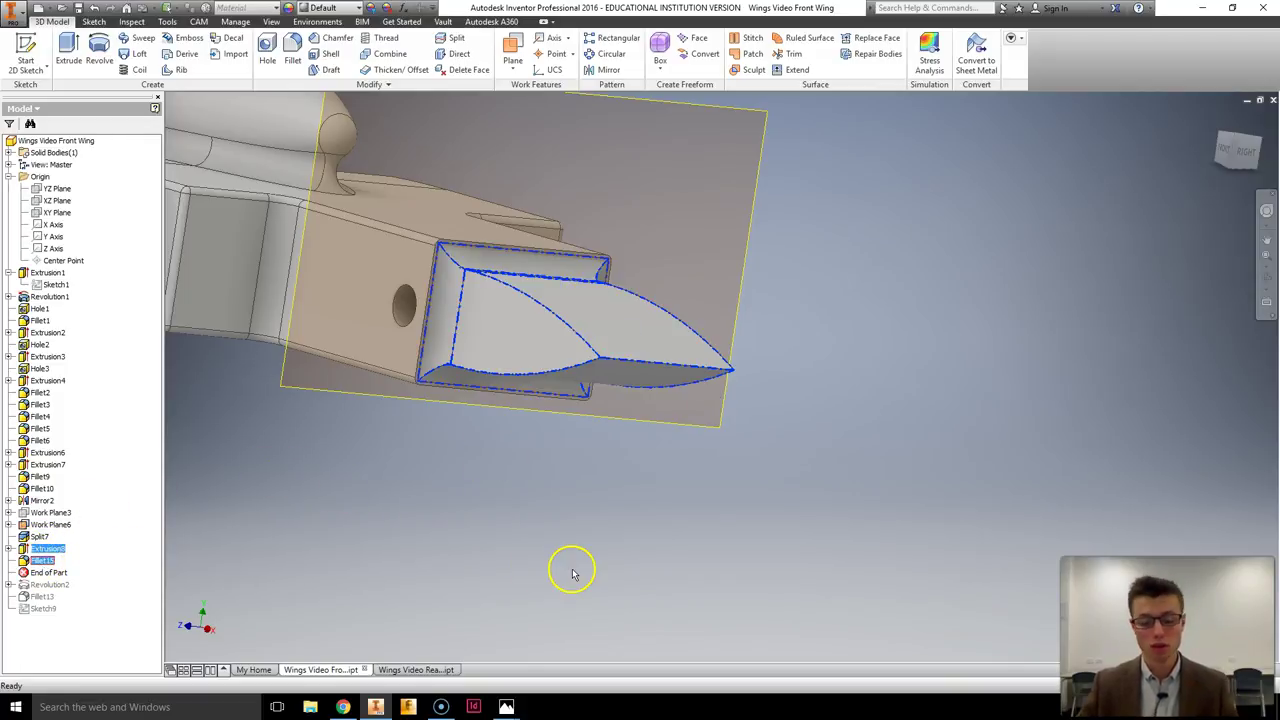
{"action": "key", "text": "Delete"}
{"action": "key", "text": "Return"}
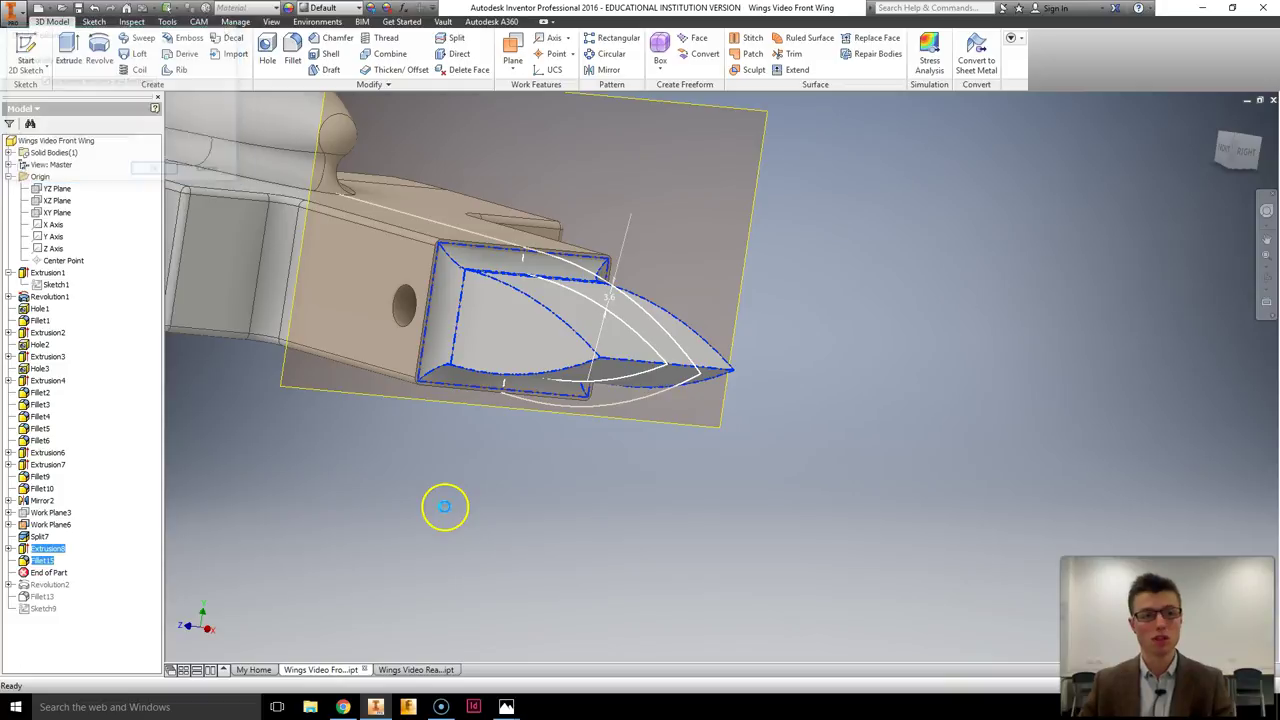
Edit the existing split at the offset plane to remove the opposite side, keeping the outer pointed end
{"action": "left_click", "coordinate": [38, 537]}
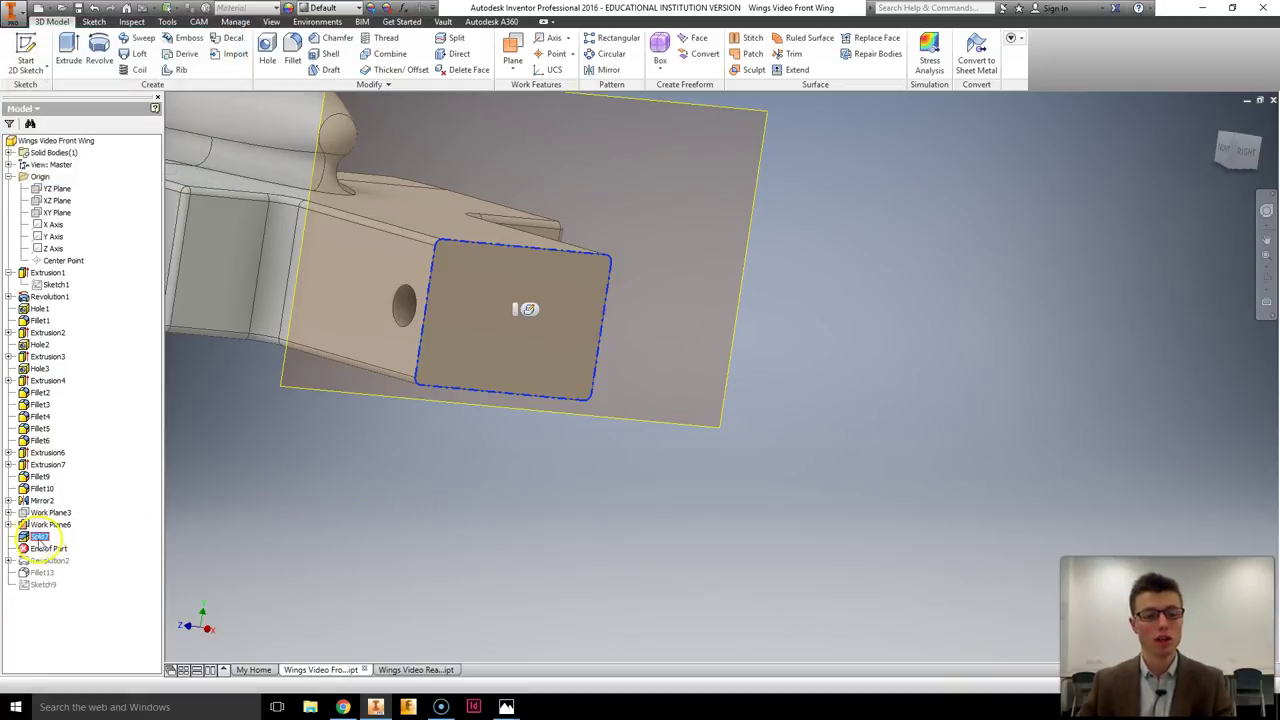
{"action": "double_click", "coordinate": [36, 538]}
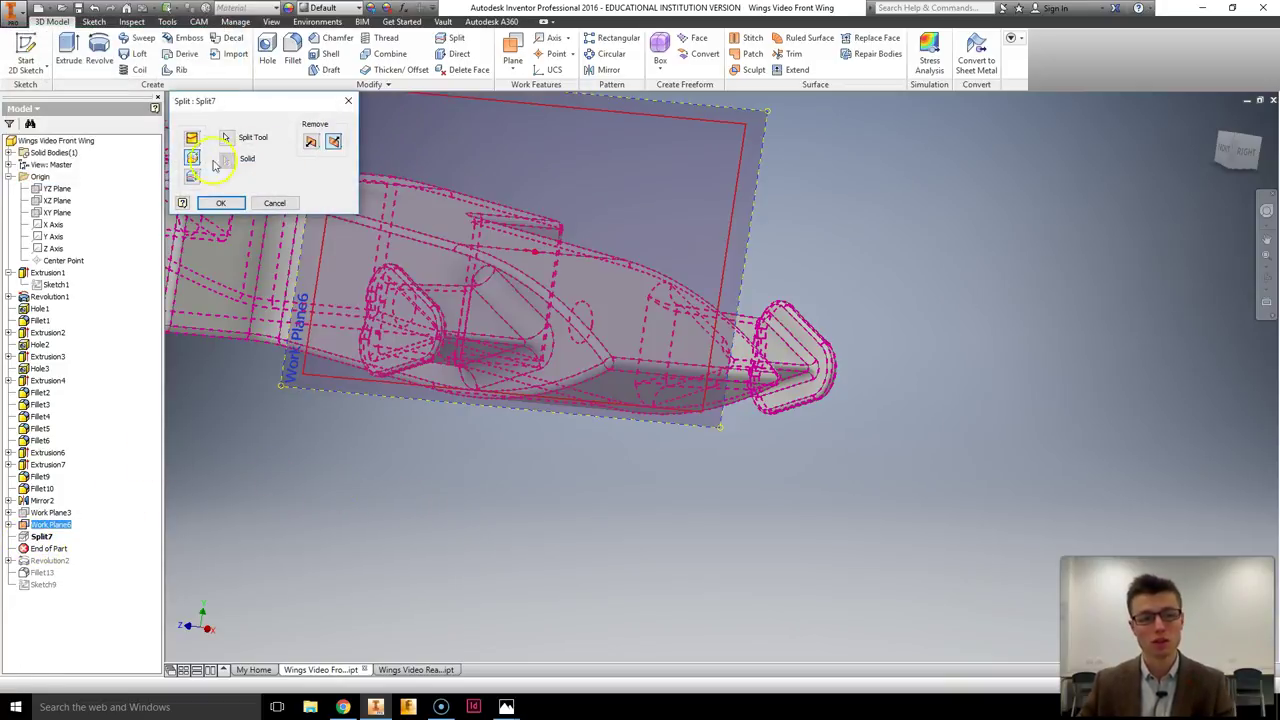
{"action": "left_click", "coordinate": [311, 142]}
{"action": "left_click", "coordinate": [221, 203]}
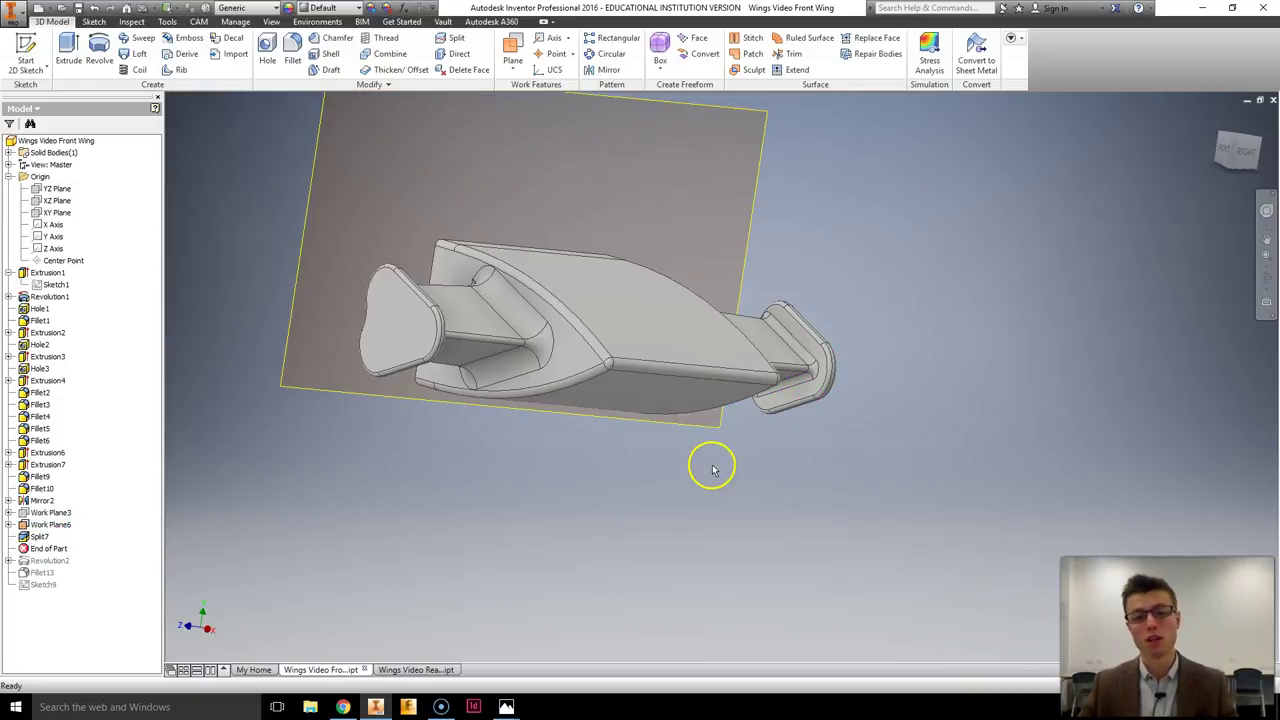
{"action": "middle_click_drag", "start_coordinate": [498, 405], "coordinate": [684, 430], "text": "shift"}
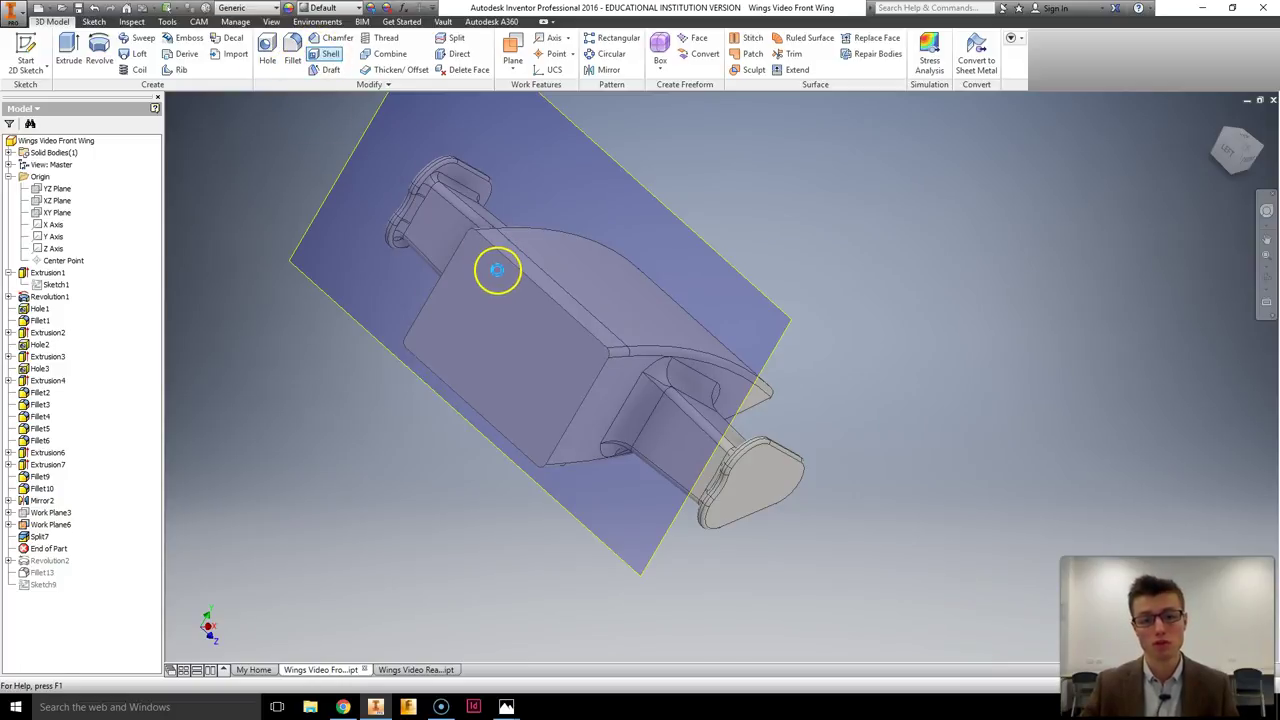
{"action": "left_click", "coordinate": [497, 269]}
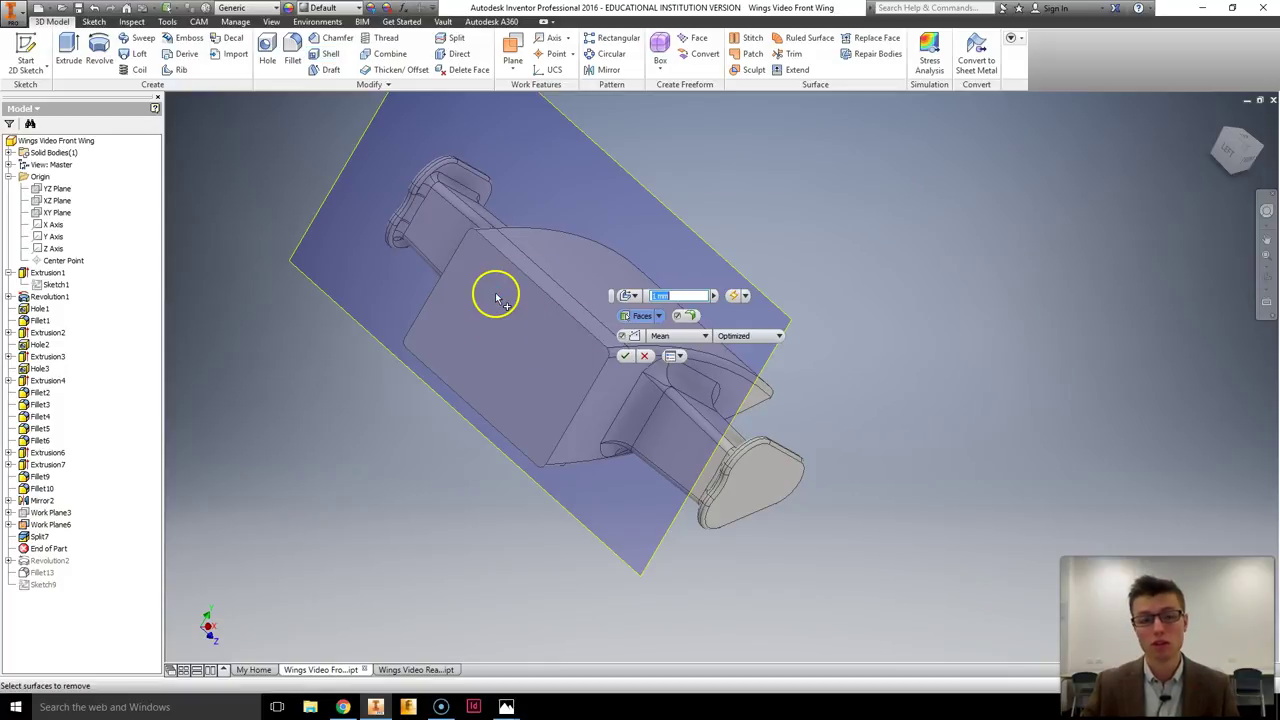
{"action": "left_click", "coordinate": [497, 308]}
{"action": "left_click", "coordinate": [615, 391]}
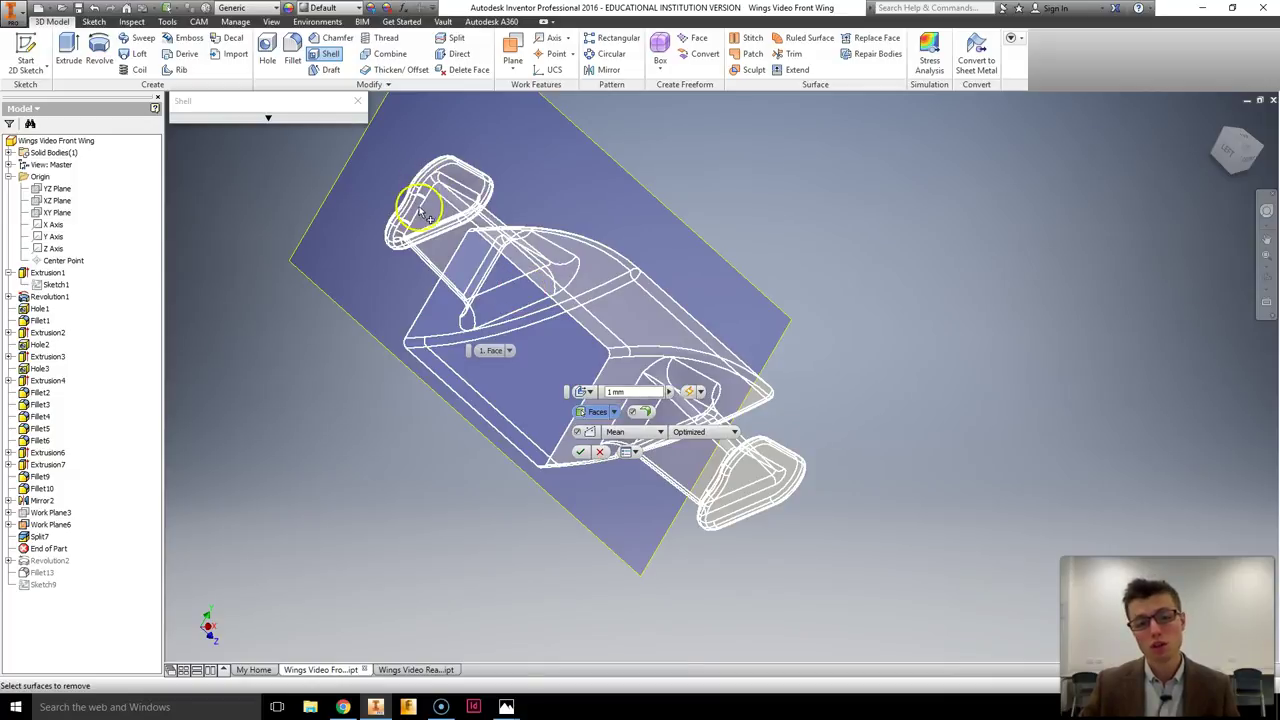
{"action": "scroll", "coordinate": [491, 211], "scroll_direction": "down", "scroll_amount": 3}
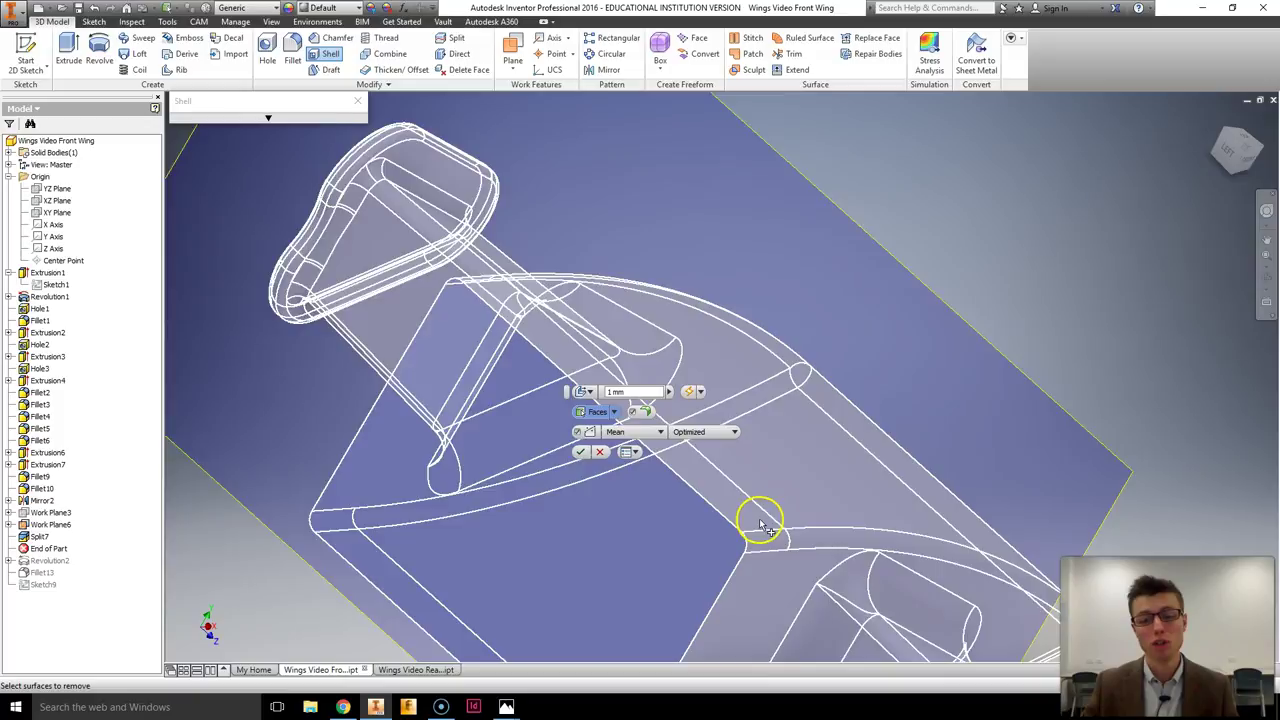
{"action": "scroll", "coordinate": [762, 527], "scroll_direction": "up", "scroll_amount": 3}
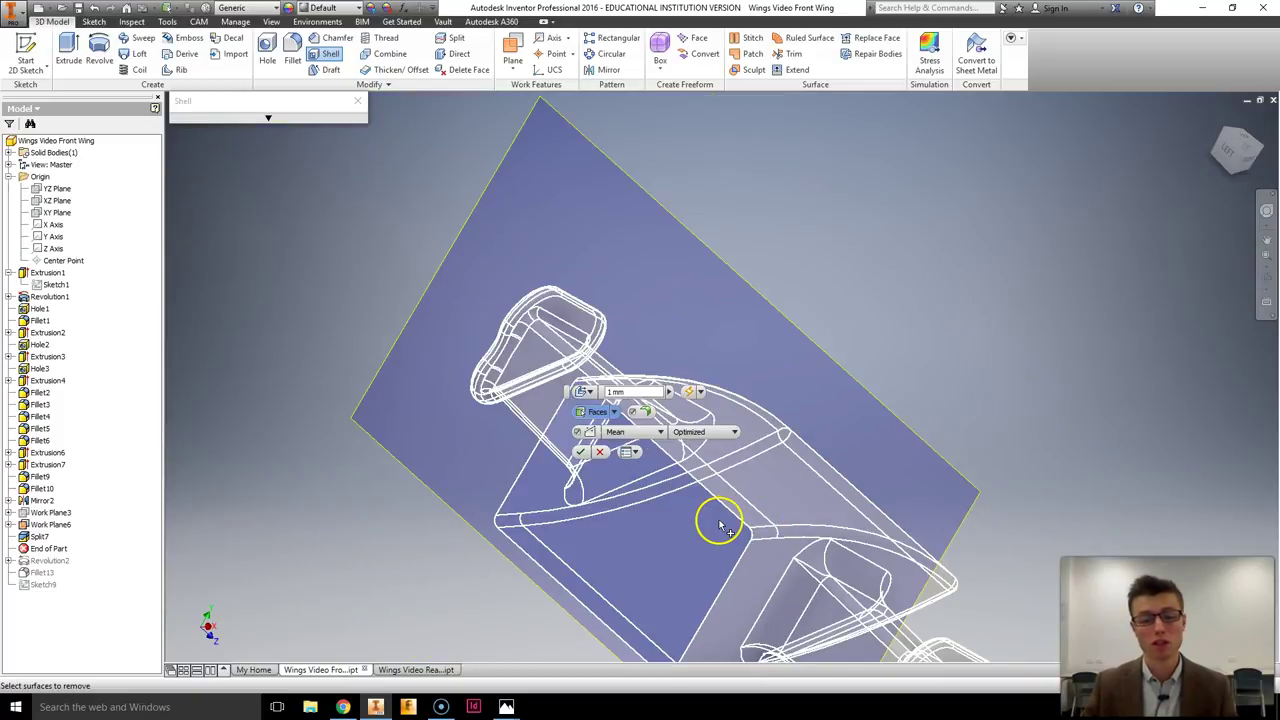
{"action": "left_click", "coordinate": [766, 514]}
{"action": "left_click", "coordinate": [599, 451]}
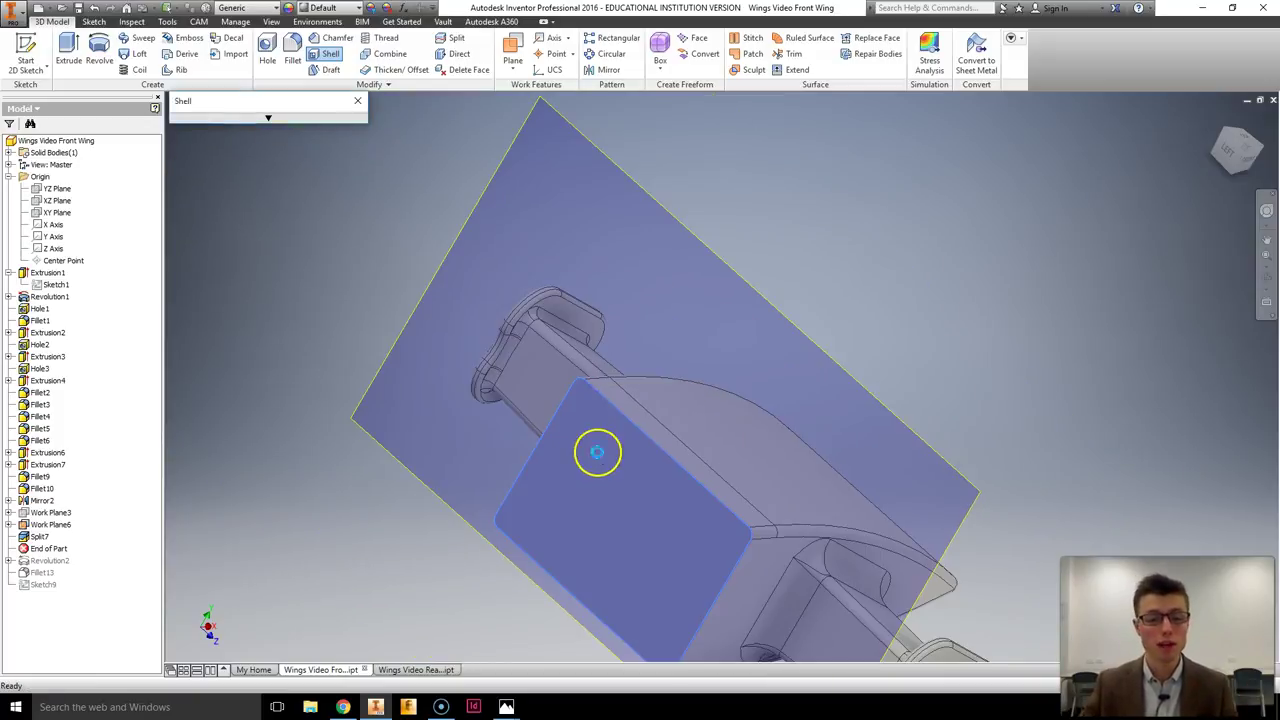
Create a work plane with 0 mm offset from the pointed side face of the block where one peg begins
{"action": "middle_click_drag", "start_coordinate": [768, 480], "coordinate": [637, 214]}
{"action": "middle_click_drag", "start_coordinate": [545, 340], "coordinate": [523, 357], "text": "shift"}
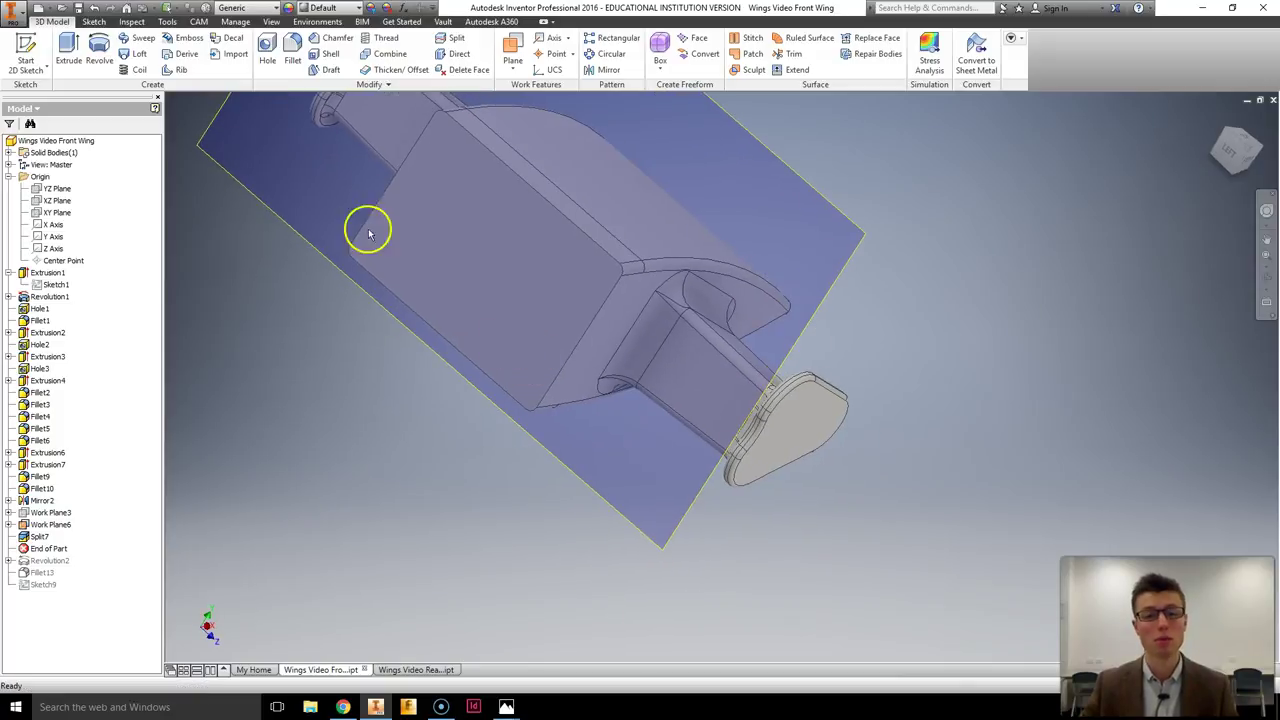
{"action": "middle_click_drag", "start_coordinate": [369, 233], "coordinate": [506, 223], "text": "shift"}
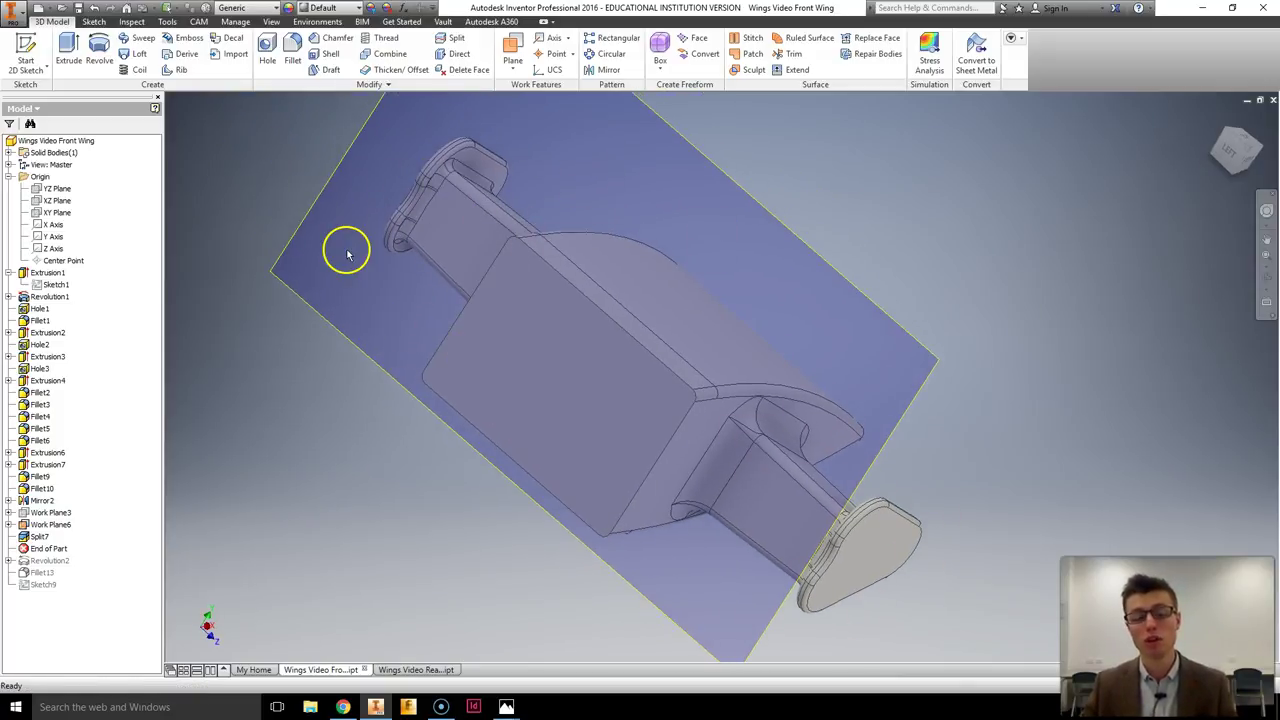
{"action": "left_click", "coordinate": [512, 68]}
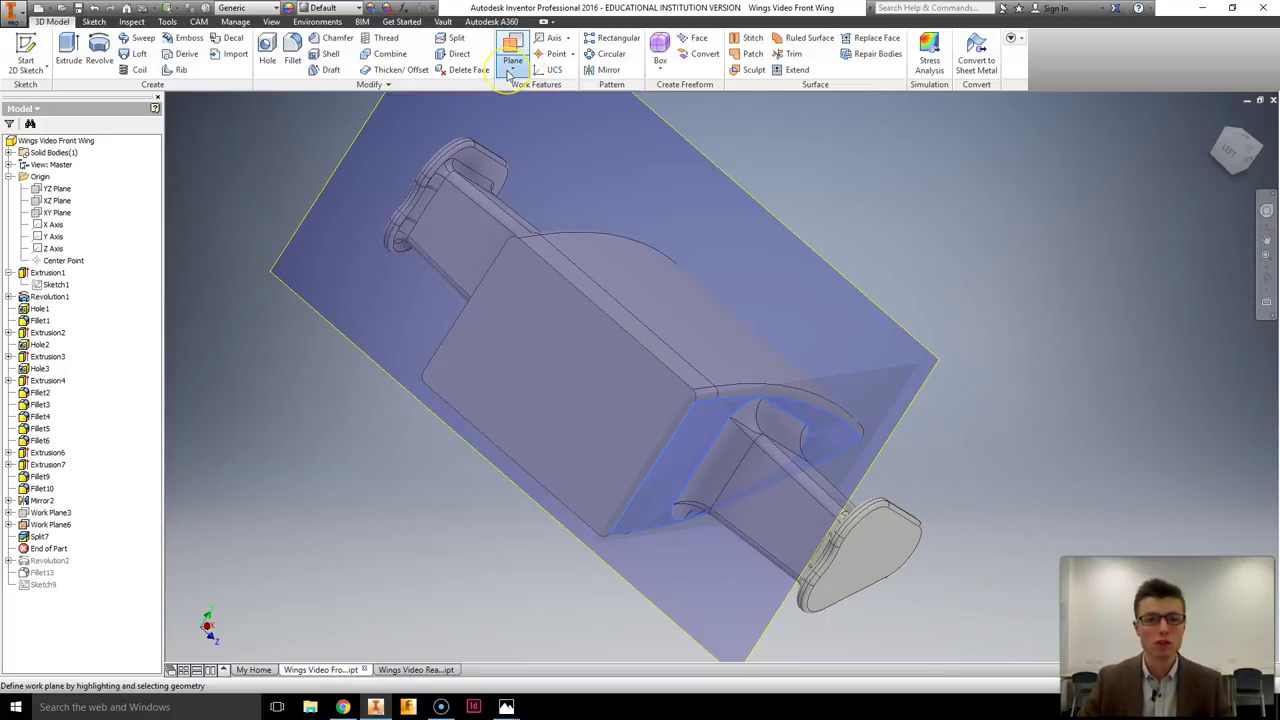
{"action": "left_click", "coordinate": [511, 74]}
{"action": "left_click", "coordinate": [567, 124]}
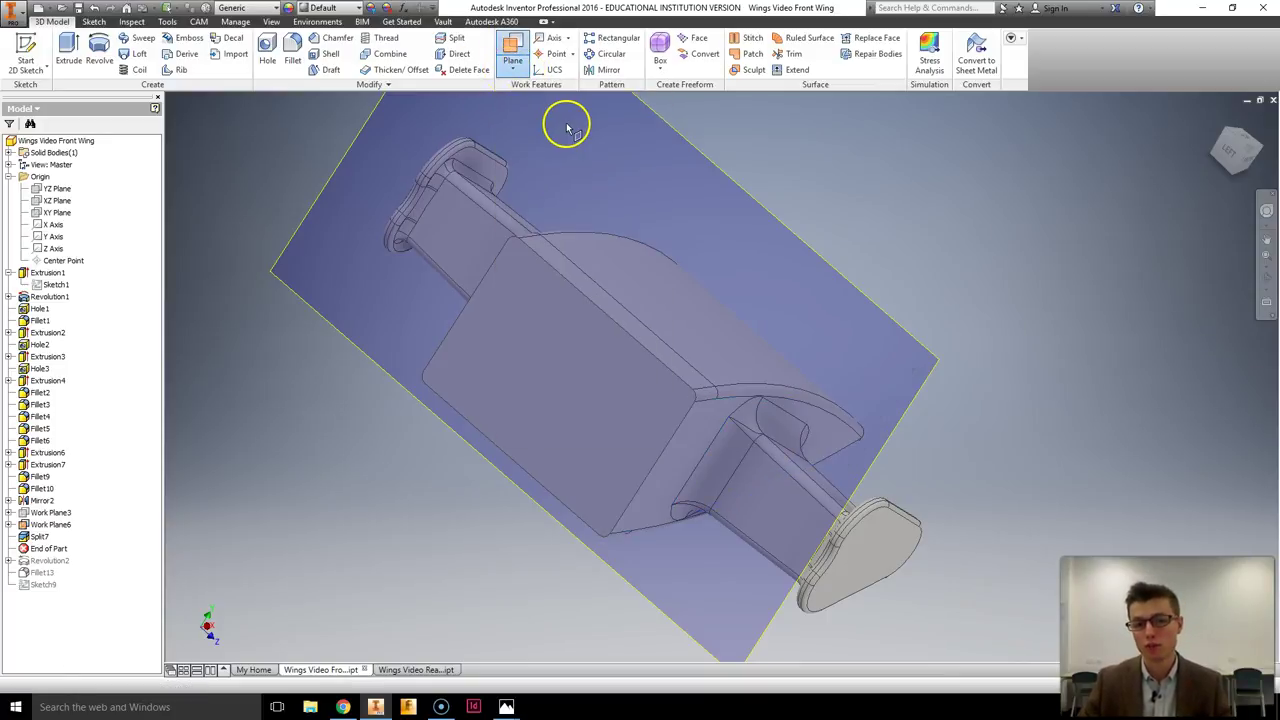
{"action": "left_click", "coordinate": [703, 428]}
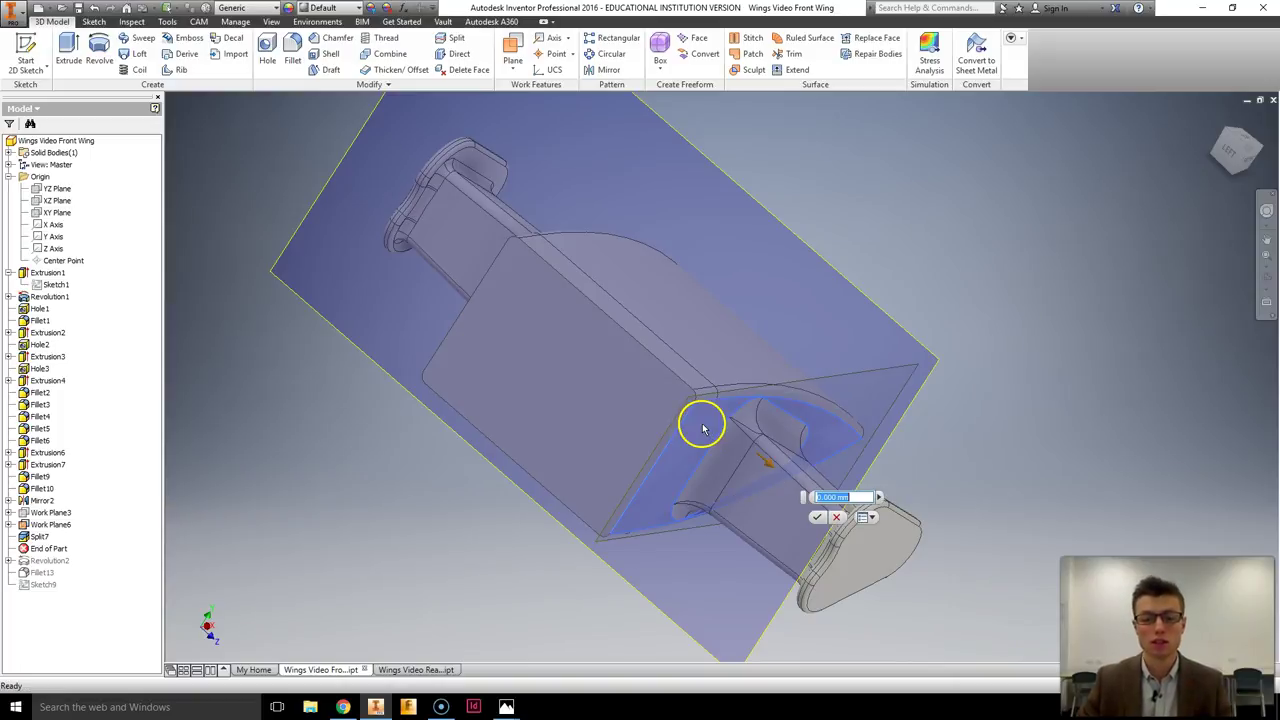
{"action": "left_click", "coordinate": [821, 520]}
Create a second work plane with 0 mm offset from the block's opposite side face, behind the other peg
{"action": "middle_click_drag", "start_coordinate": [389, 251], "coordinate": [437, 355], "text": "shift"}
{"action": "right_click", "coordinate": [420, 372]}
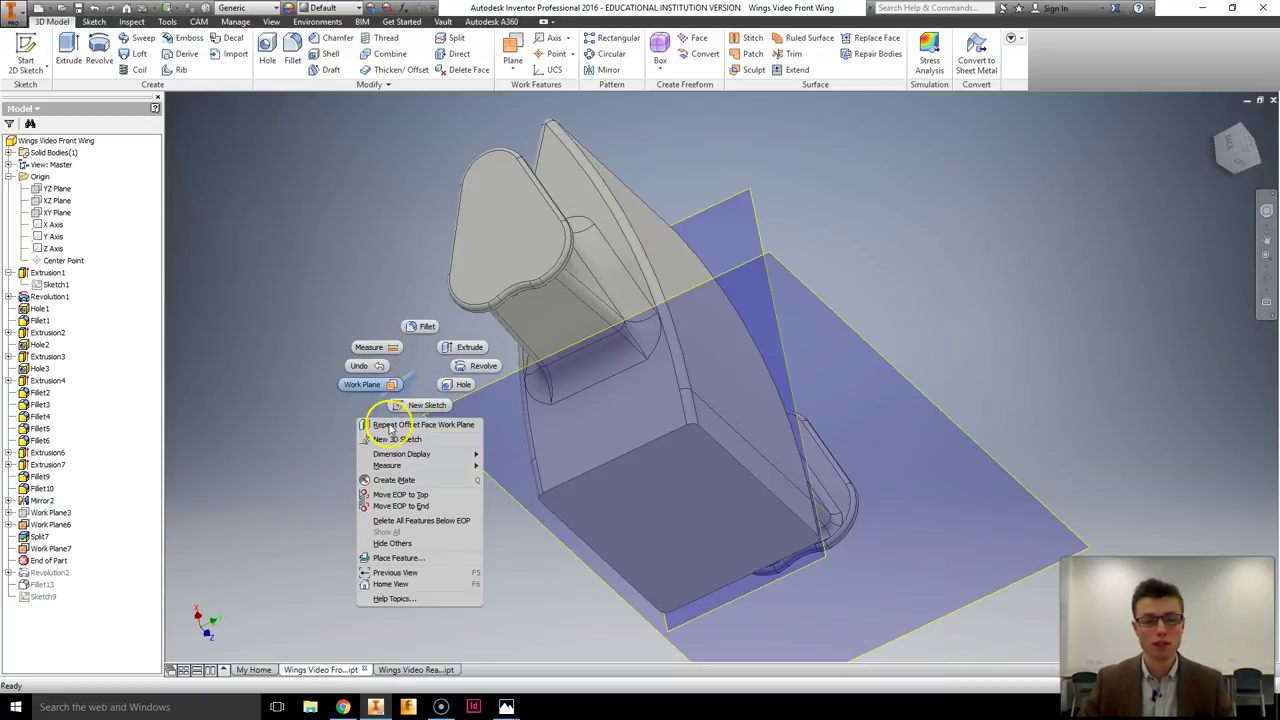
{"action": "left_click", "coordinate": [397, 425]}
{"action": "left_click", "coordinate": [611, 440]}
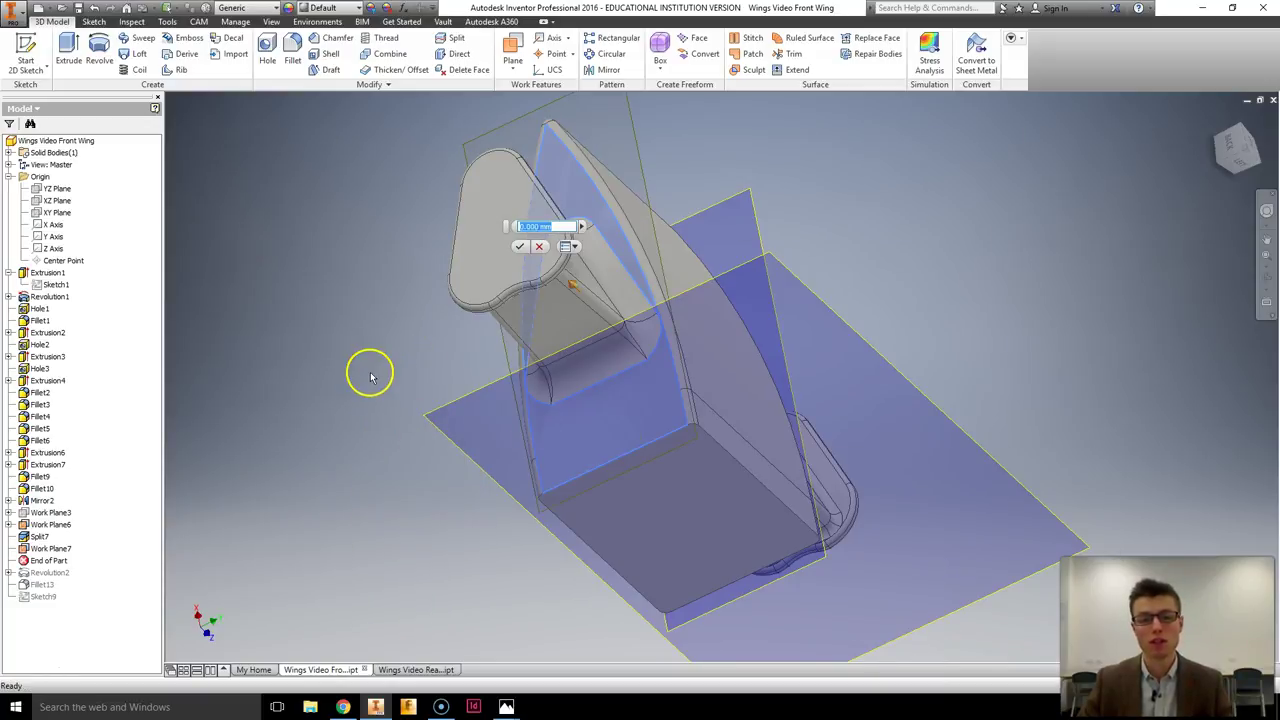
{"action": "left_click", "coordinate": [521, 247]}
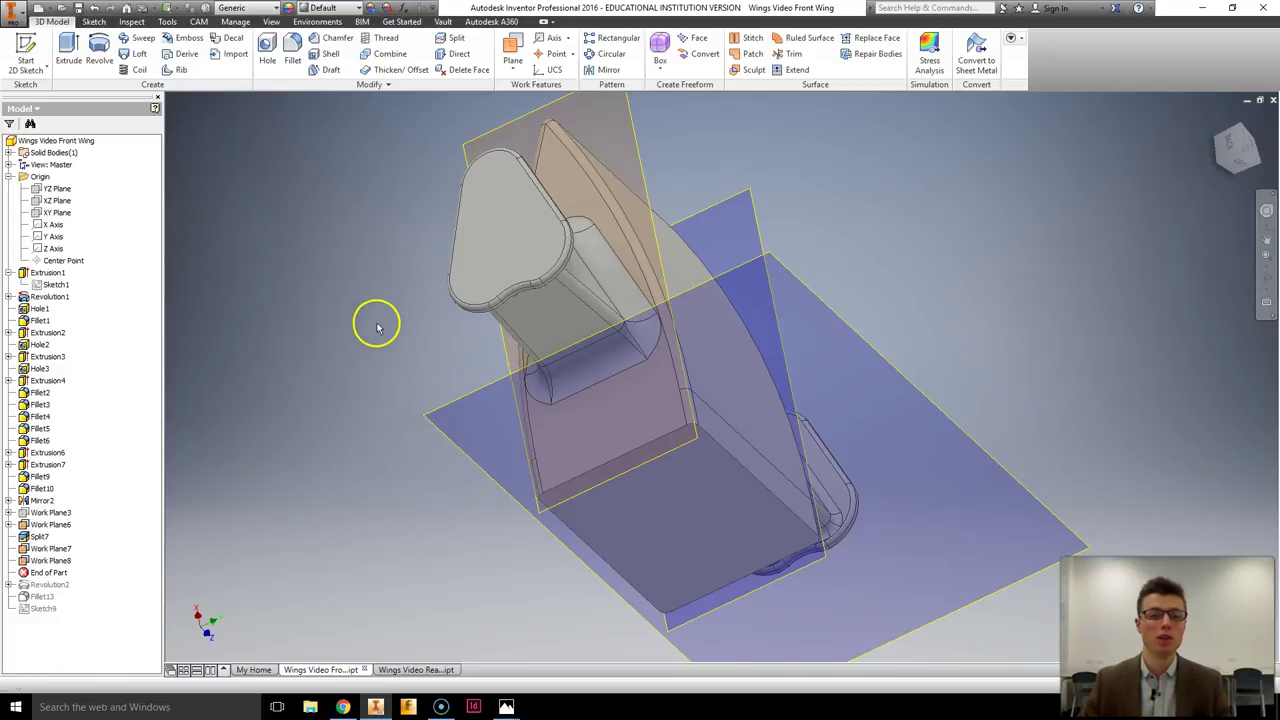
Split the solid into separate bodies at Work Plane8, cutting the first peg off the block
{"action": "left_click", "coordinate": [456, 40]}
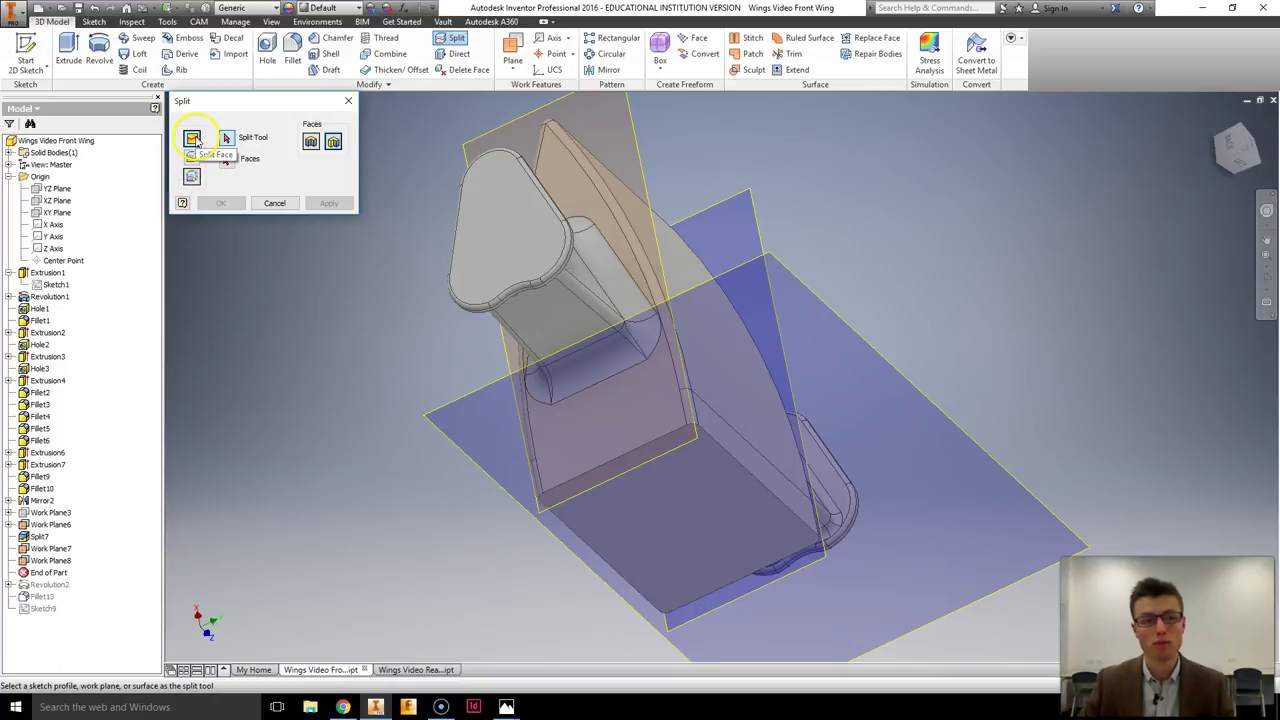
{"action": "left_click", "coordinate": [194, 183]}
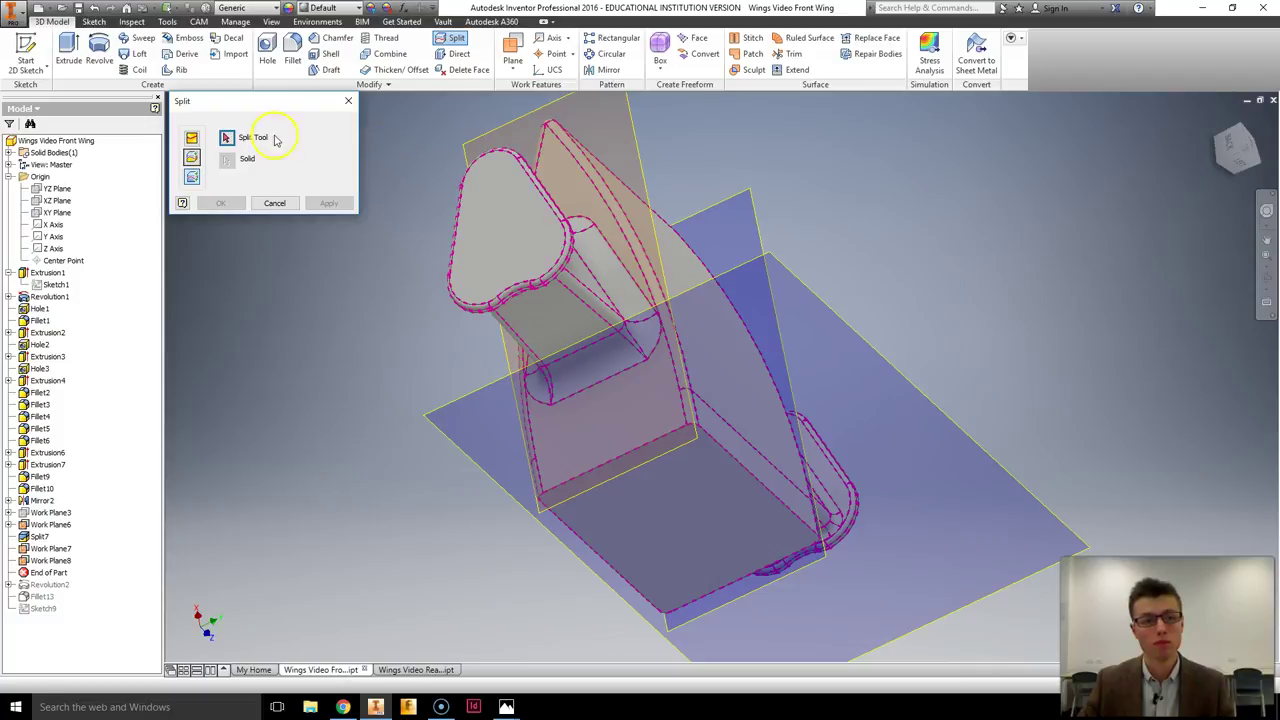
{"action": "left_click", "coordinate": [228, 139]}
{"action": "left_click", "coordinate": [637, 140]}
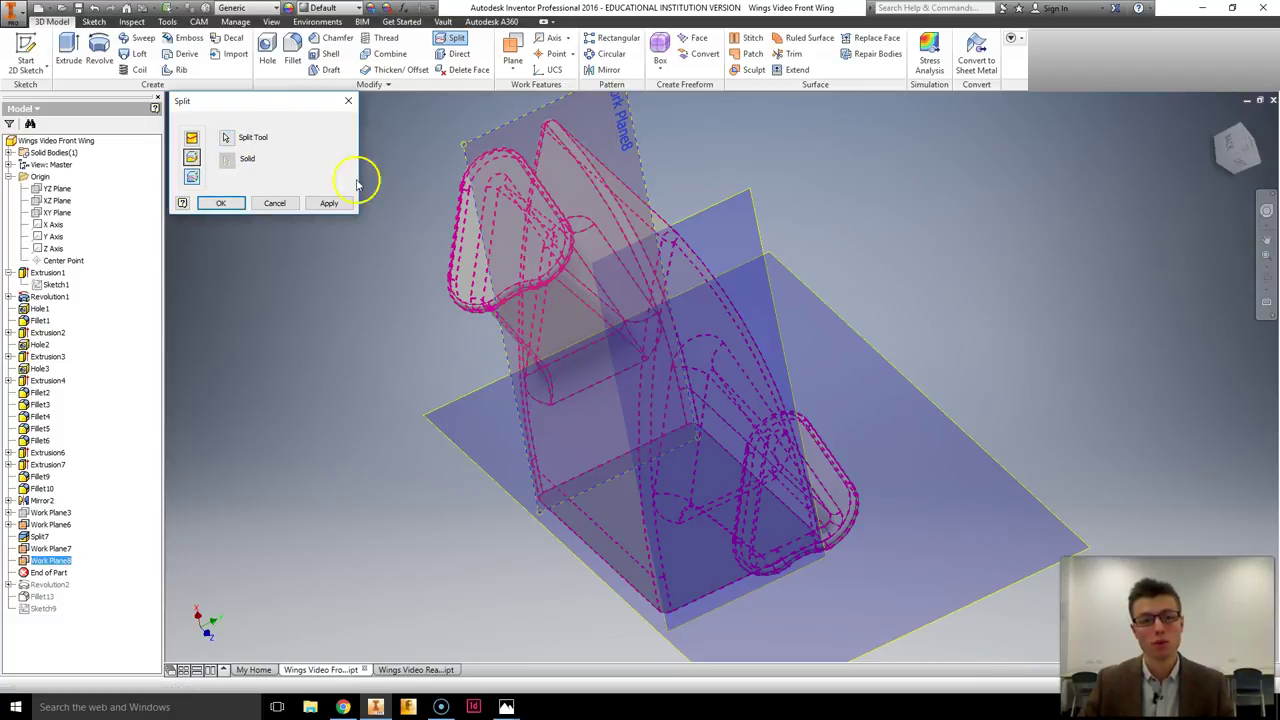
{"action": "left_click", "coordinate": [345, 205]}
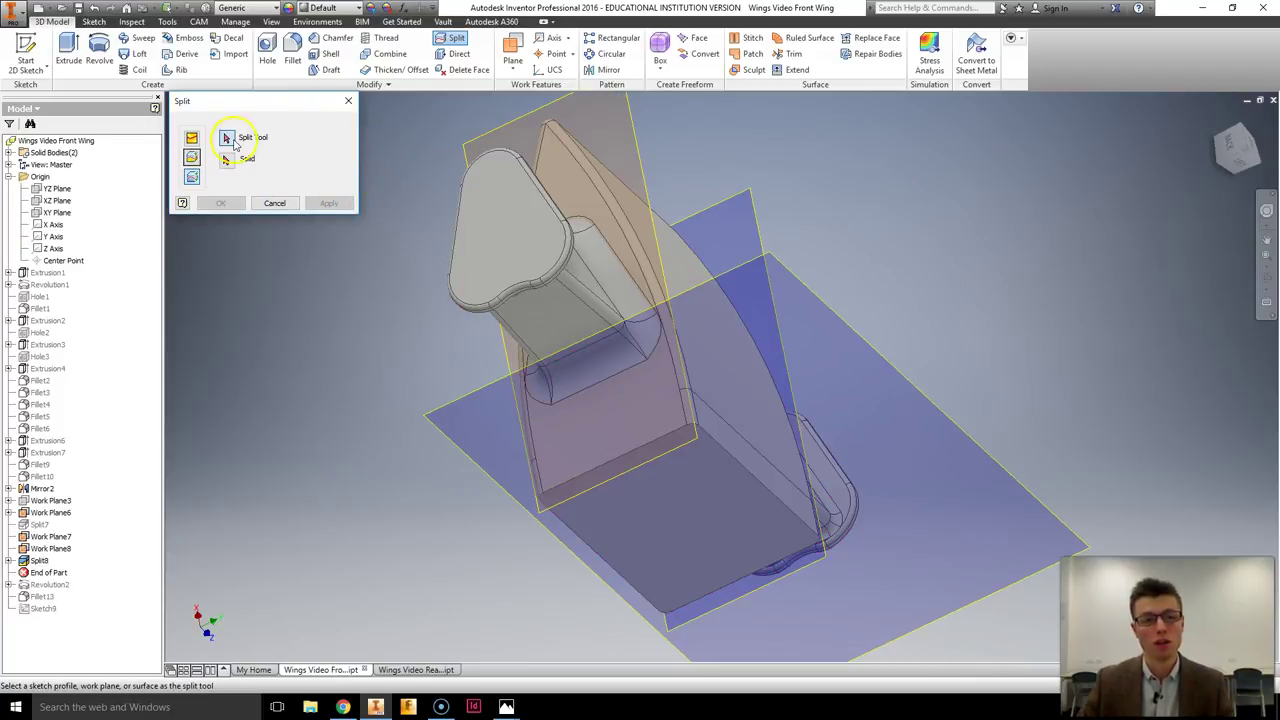
Split the remaining large solid into separate bodies at Work Plane7, cutting the other peg off the block
{"action": "left_click", "coordinate": [228, 139]}
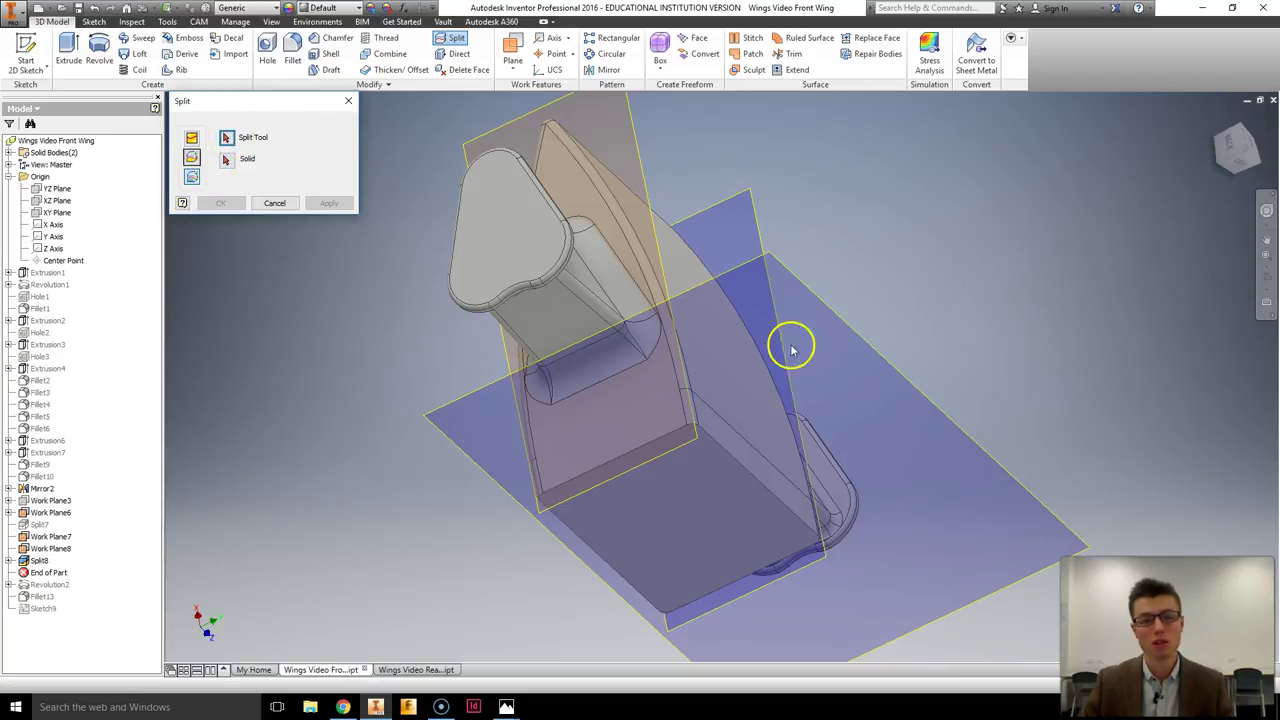
{"action": "left_click", "coordinate": [760, 232]}
{"action": "middle_click_drag", "start_coordinate": [760, 236], "coordinate": [680, 185]}
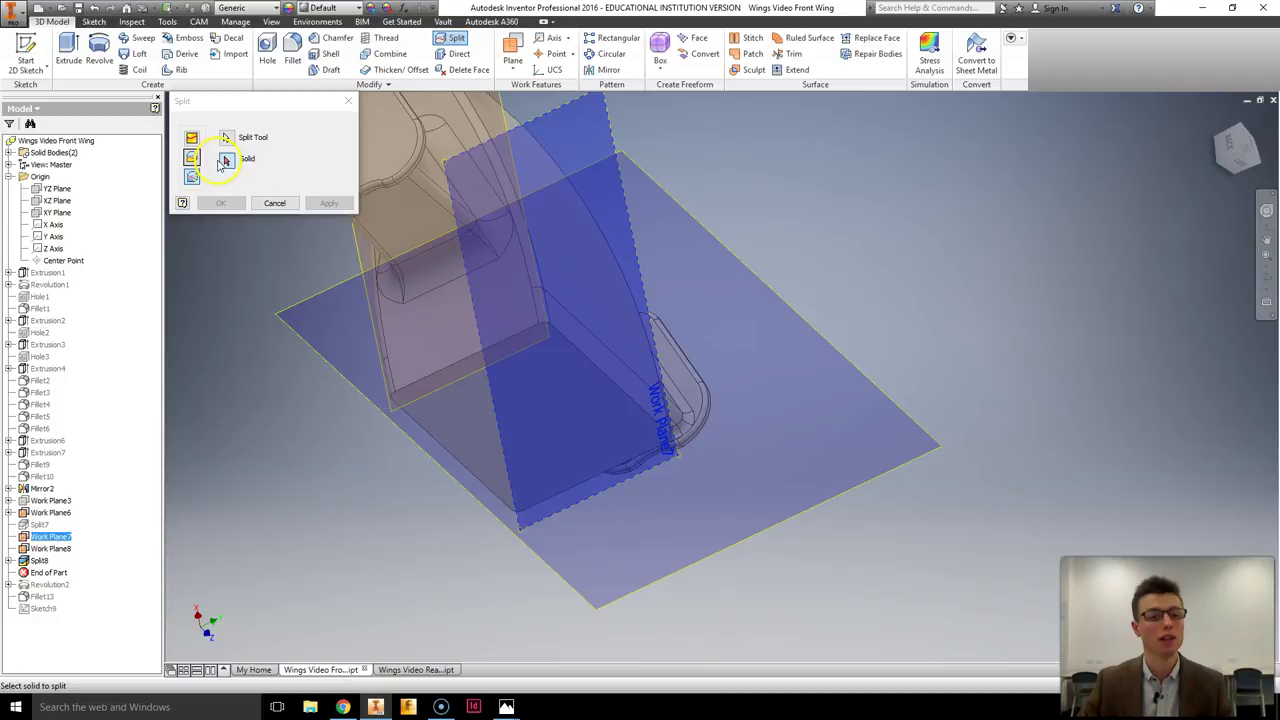
{"action": "left_click", "coordinate": [563, 302]}
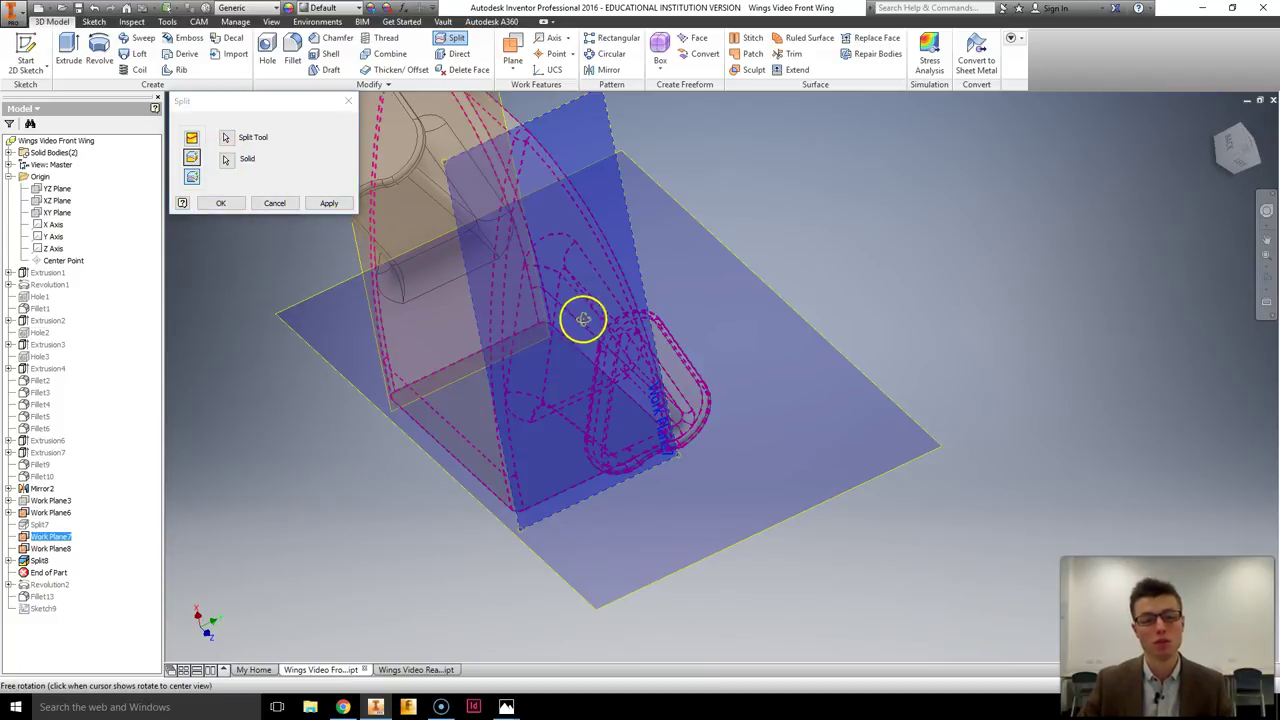
{"action": "middle_click_drag", "start_coordinate": [580, 314], "coordinate": [531, 277], "text": "shift"}
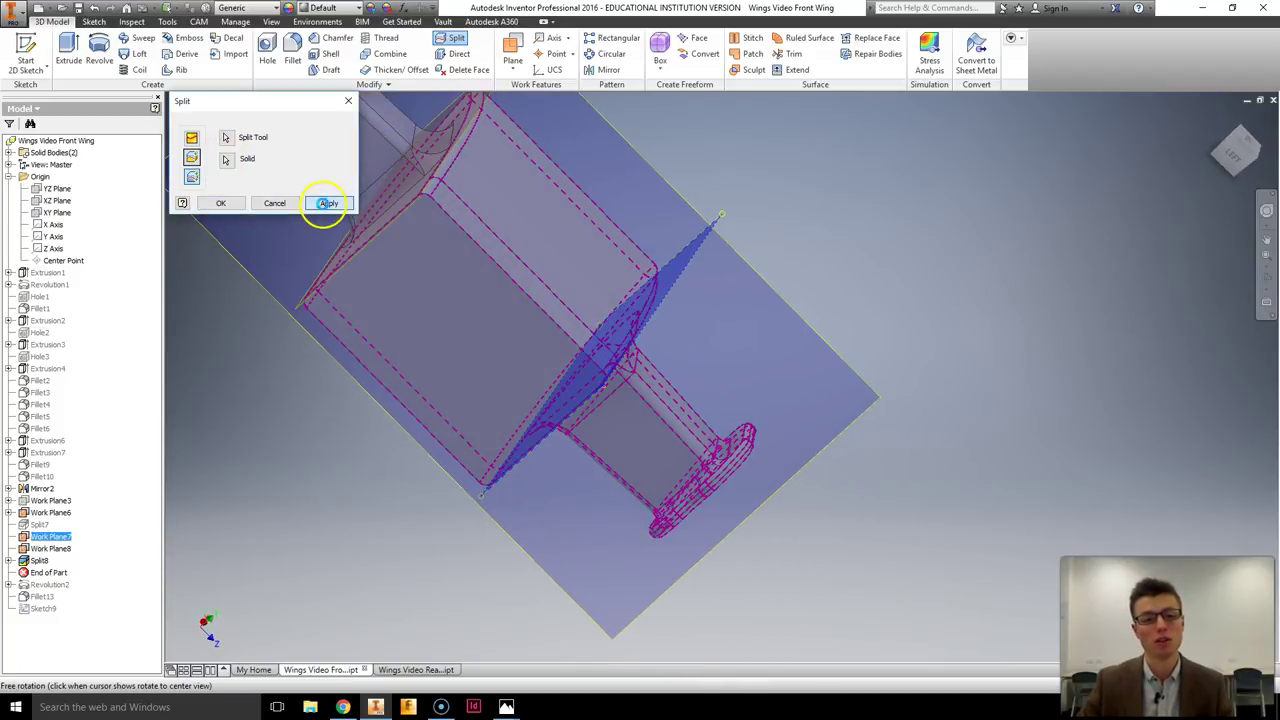
{"action": "scroll", "coordinate": [448, 320], "scroll_direction": "up", "scroll_amount": 2}
{"action": "middle_click_drag", "start_coordinate": [432, 285], "coordinate": [508, 338]}
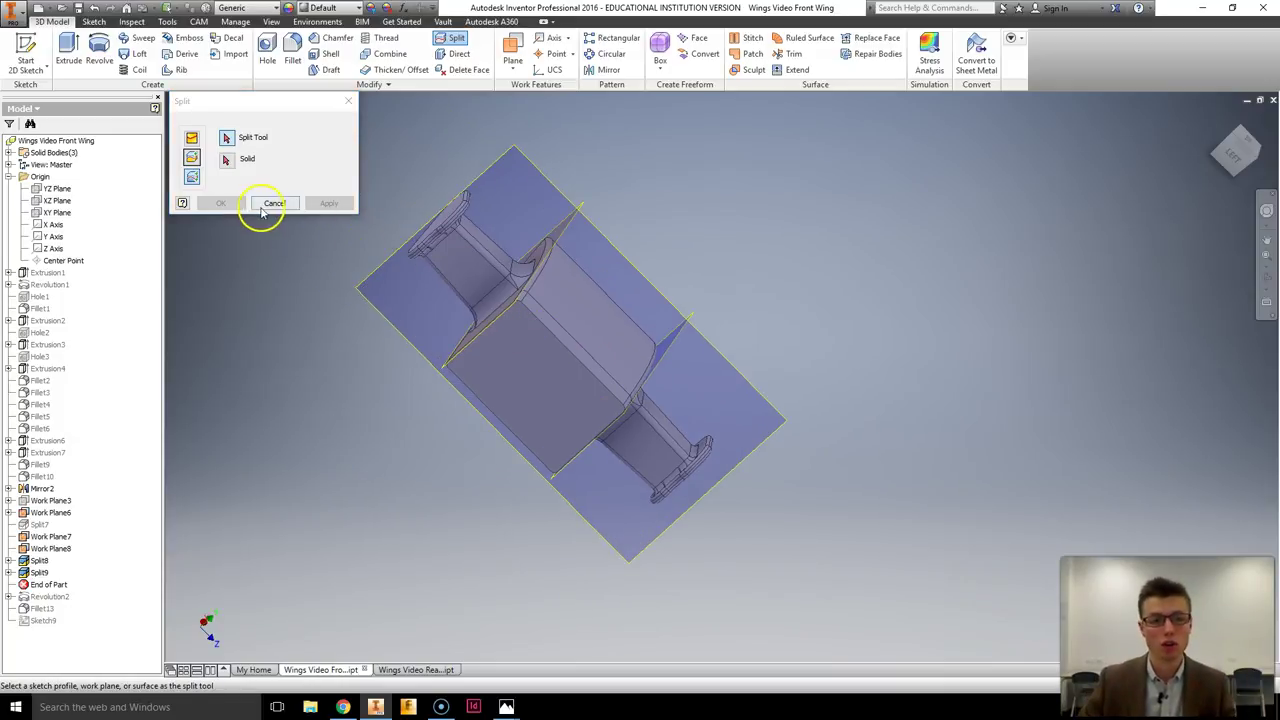
{"action": "left_click", "coordinate": [263, 205]}
Expand the list of solid bodies and highlight the block and the peg bodies to check the splits
{"action": "left_click", "coordinate": [20, 155]}
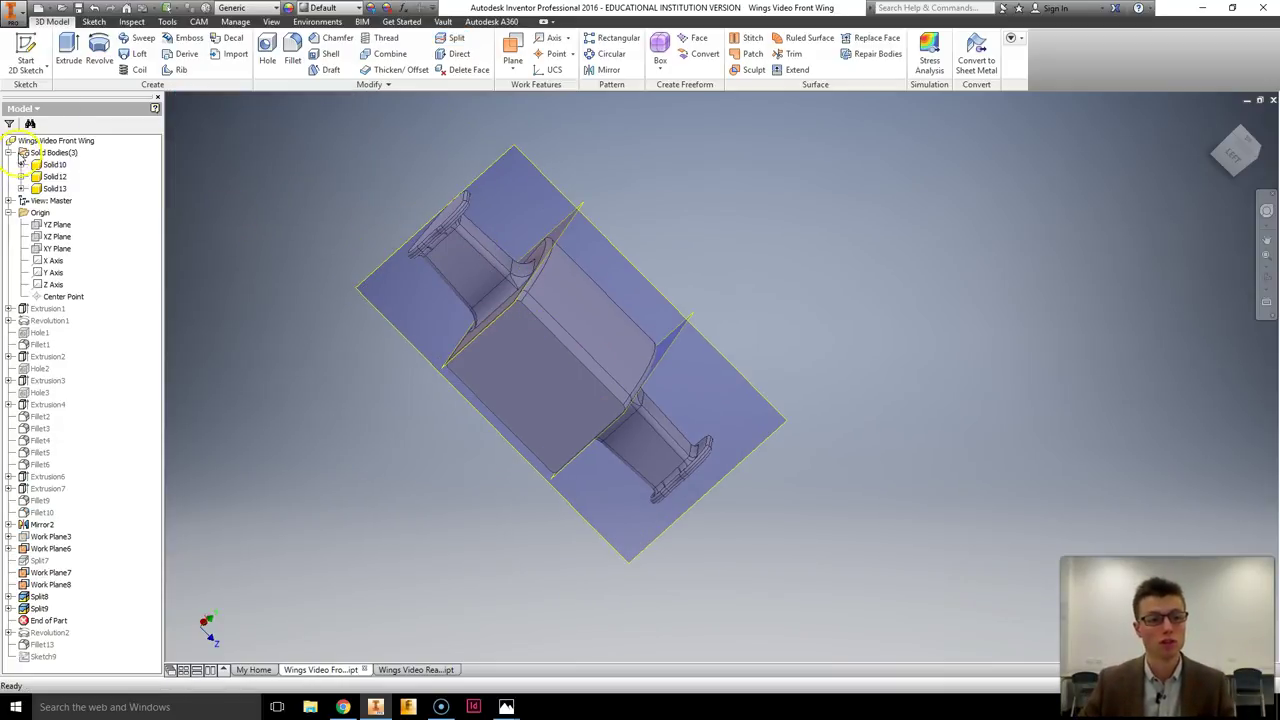
{"action": "left_click", "coordinate": [54, 176]}
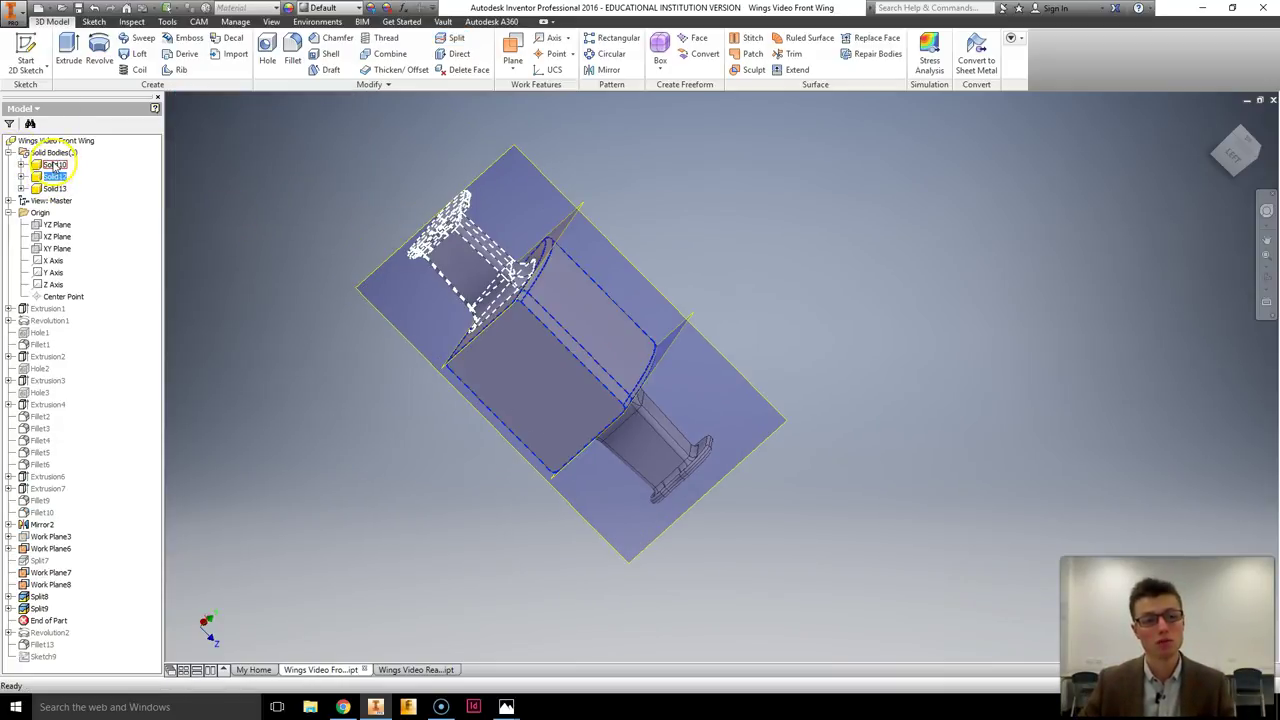
{"action": "left_click", "coordinate": [54, 188]}
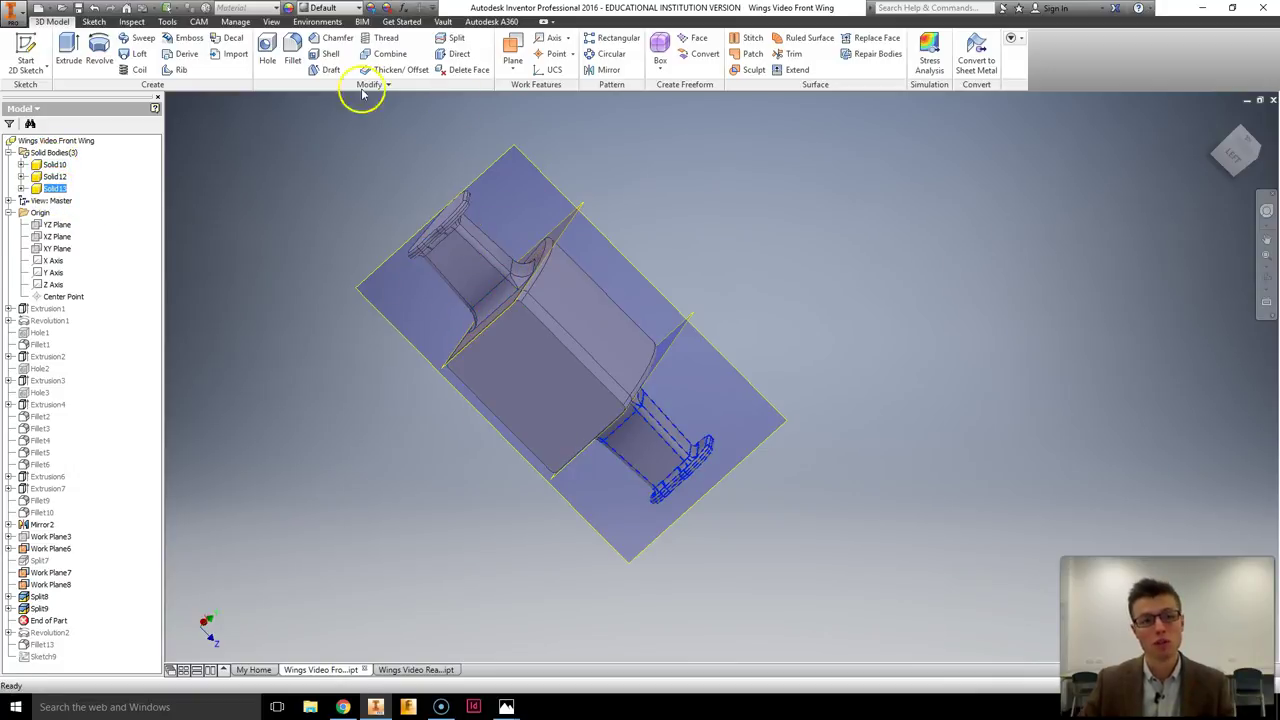
{"action": "left_click", "coordinate": [321, 114]}
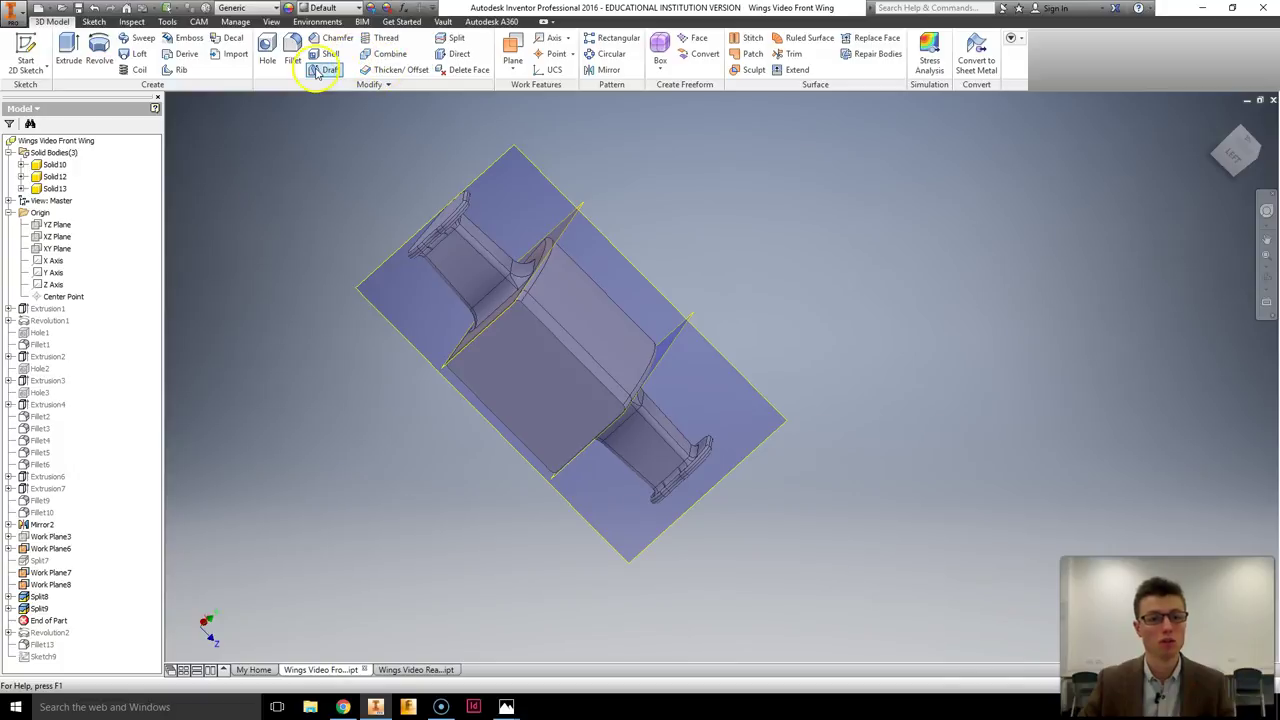
Shell the middle block with a 3.5 mm wall thickness, removing its flat rectangular face
{"action": "left_click", "coordinate": [326, 55]}
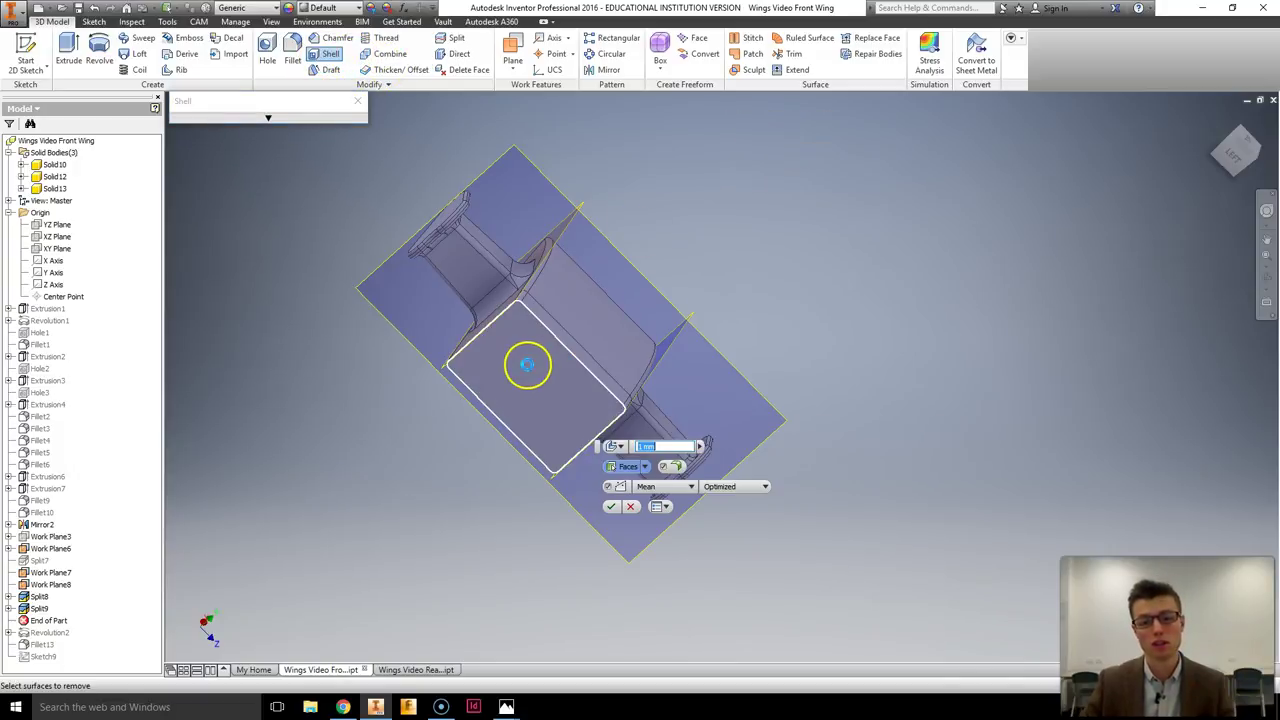
{"action": "left_click", "coordinate": [529, 368]}
{"action": "middle_click_drag", "start_coordinate": [528, 368], "coordinate": [549, 340], "text": "shift"}
{"action": "scroll", "coordinate": [548, 334], "scroll_direction": "down", "scroll_amount": 3}
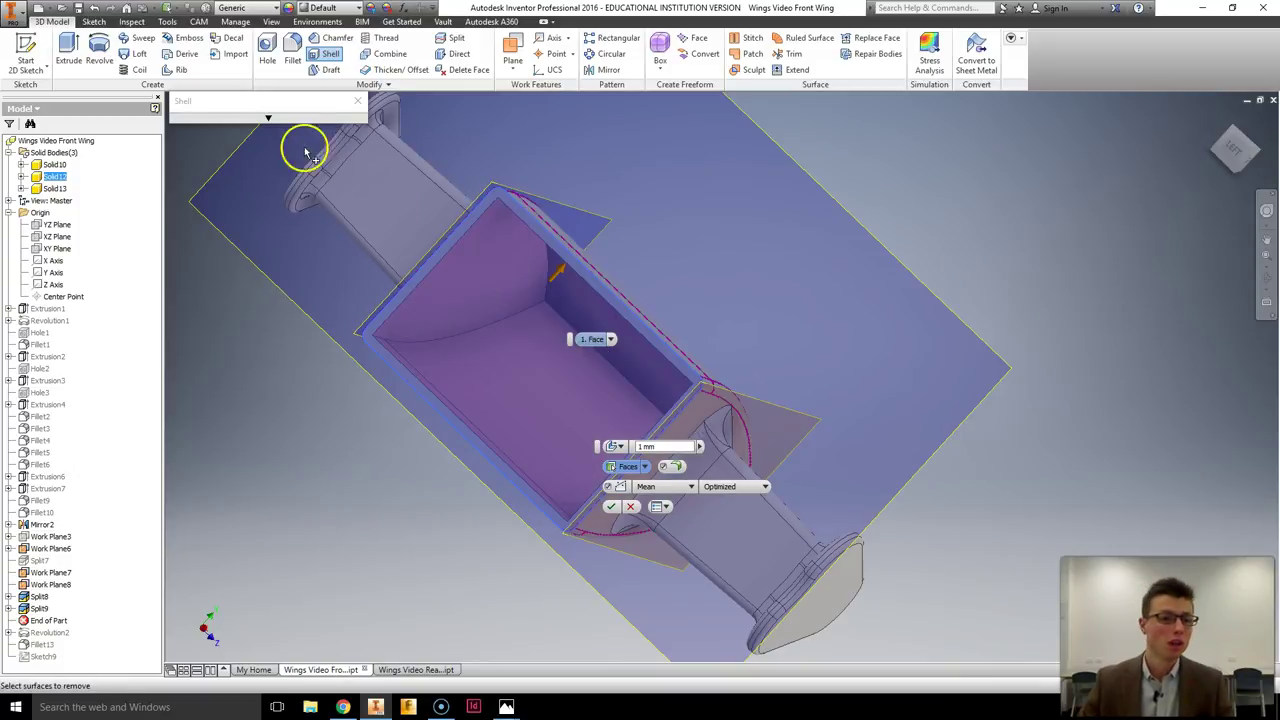
{"action": "left_click", "coordinate": [268, 117]}
{"action": "left_click_drag", "start_coordinate": [329, 210], "coordinate": [296, 213]}
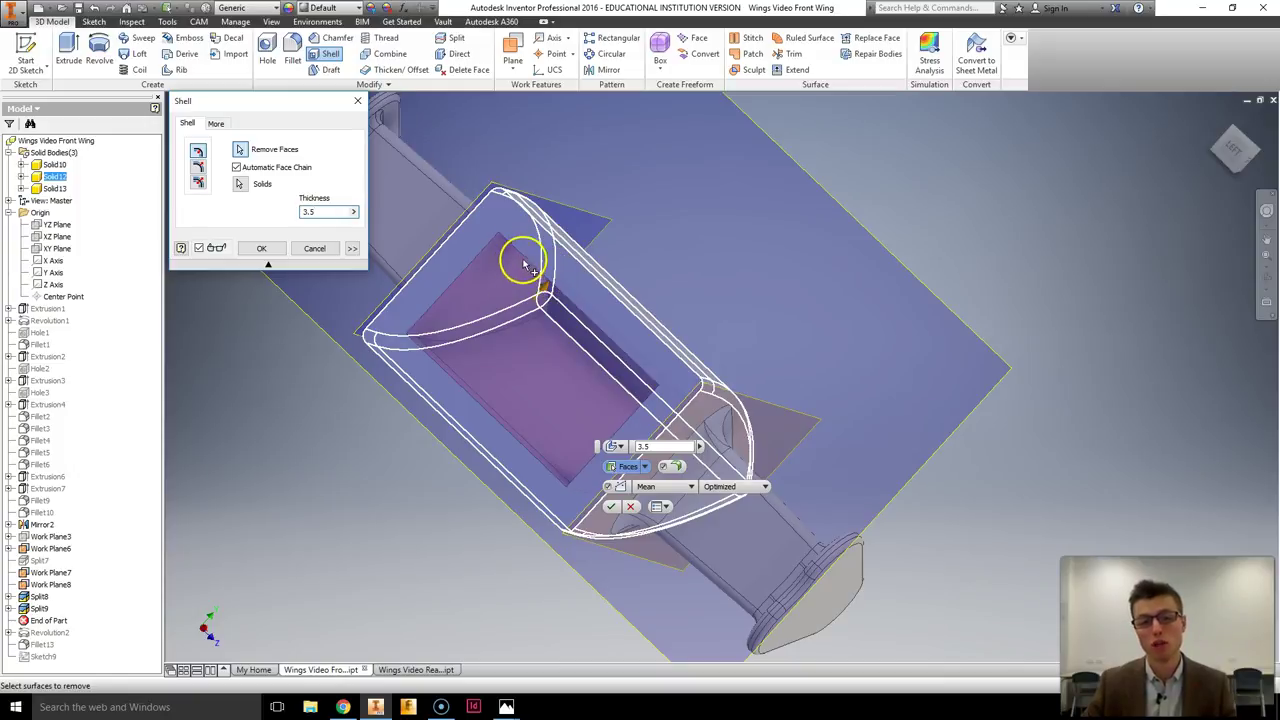
{"action": "left_click", "coordinate": [263, 249]}
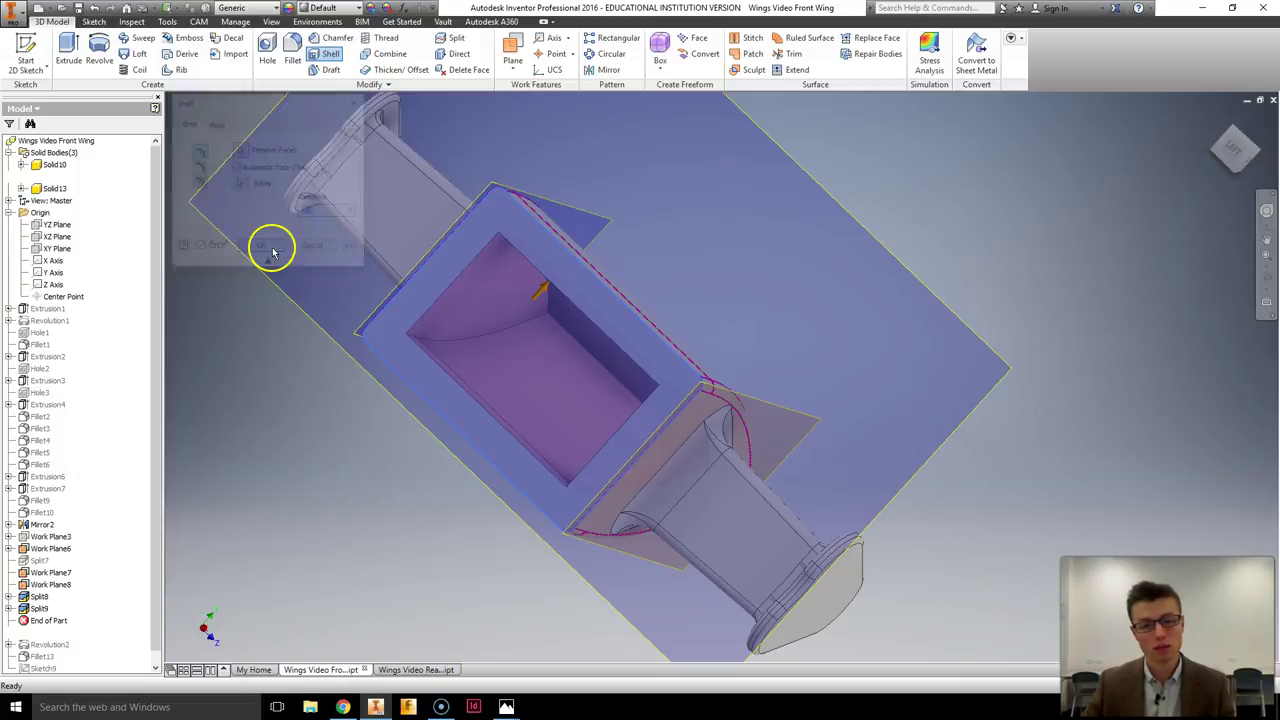
Fillet the four inner edges around the shelled block's opening with a 3.1 mm radius
{"action": "middle_click_drag", "start_coordinate": [391, 303], "coordinate": [573, 356], "text": "shift"}
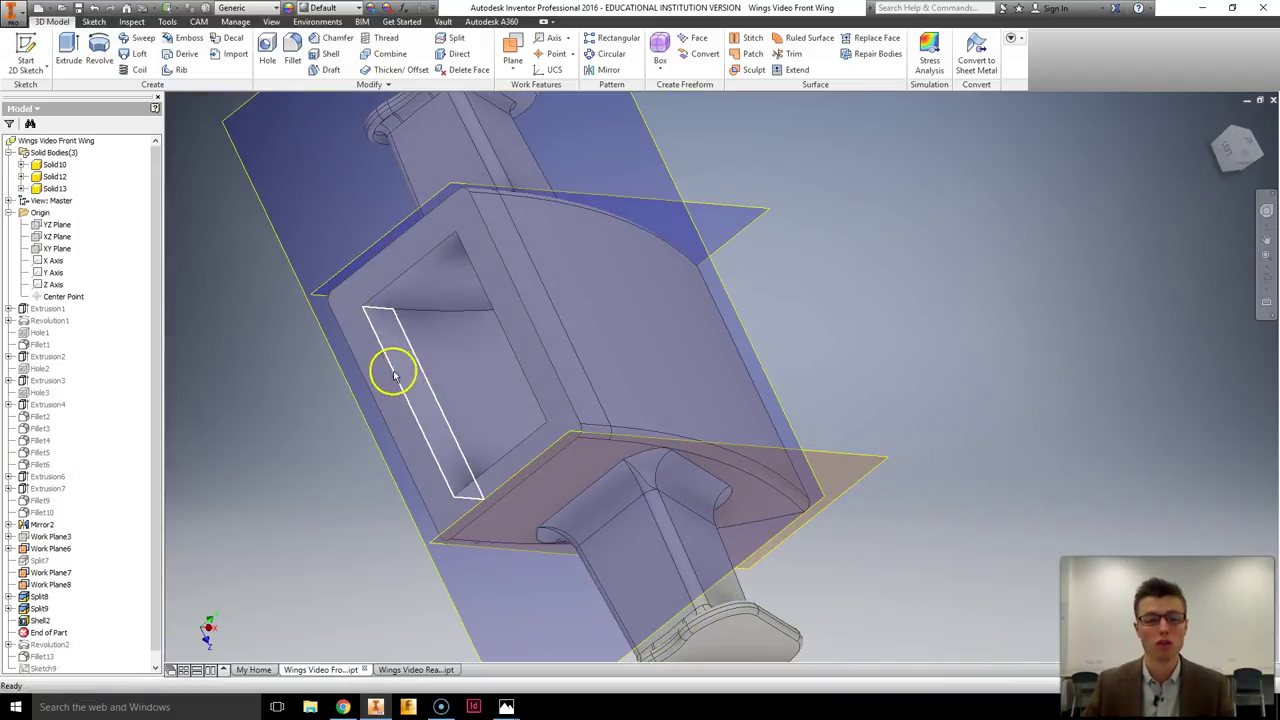
{"action": "middle_click_drag", "start_coordinate": [394, 375], "coordinate": [569, 351], "text": "shift"}
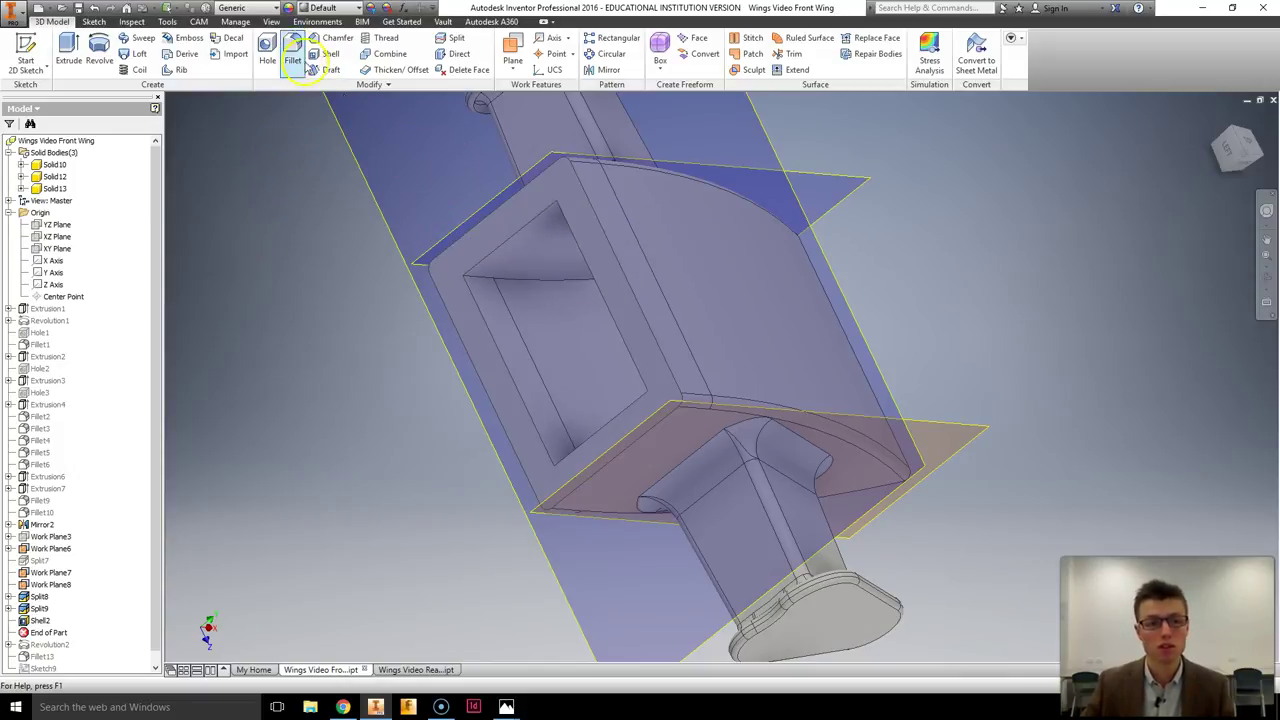
{"action": "left_click", "coordinate": [293, 60]}
{"action": "left_click", "coordinate": [471, 295]}
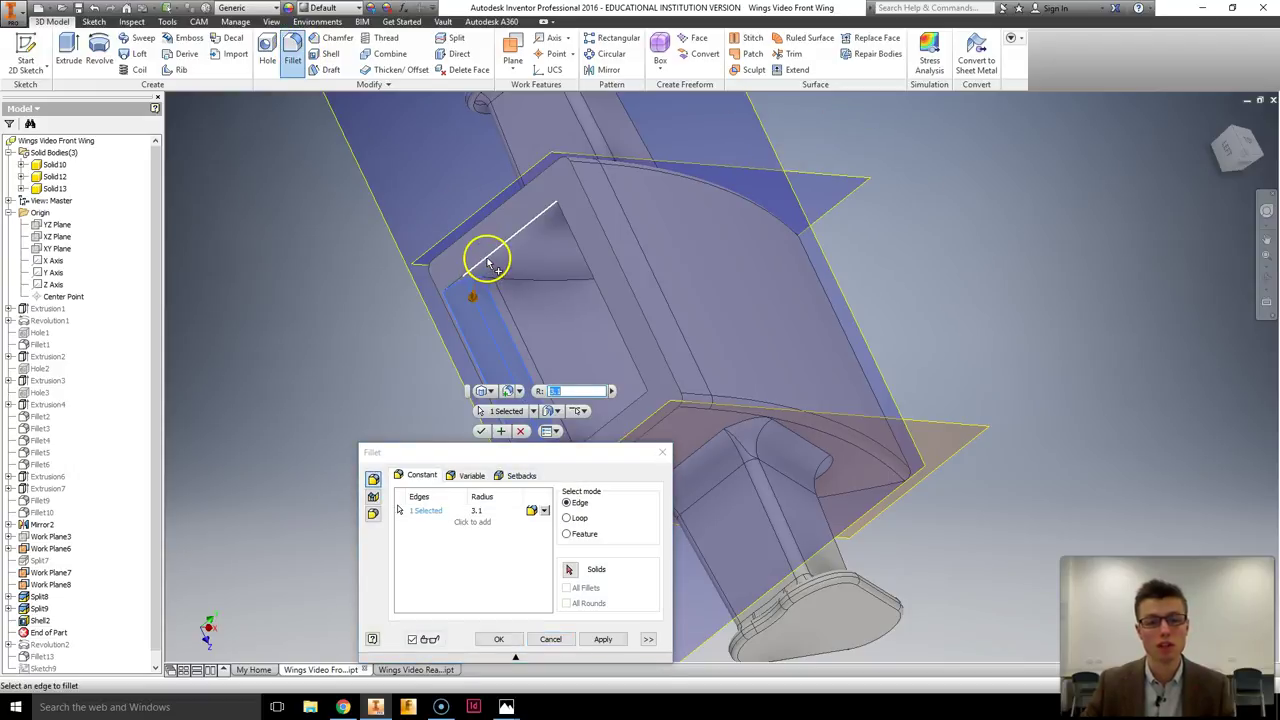
{"action": "left_click", "coordinate": [494, 262]}
{"action": "left_click", "coordinate": [583, 253]}
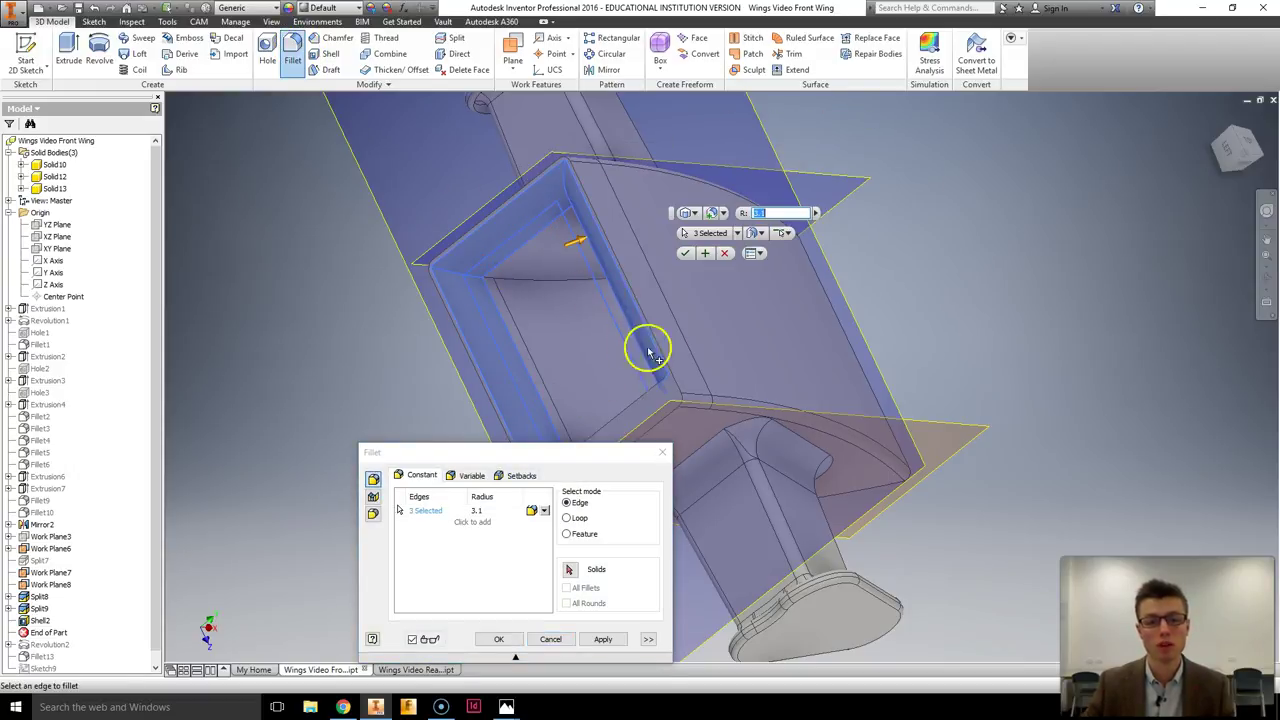
{"action": "middle_click_drag", "start_coordinate": [650, 352], "coordinate": [737, 314]}
{"action": "left_click", "coordinate": [715, 360]}
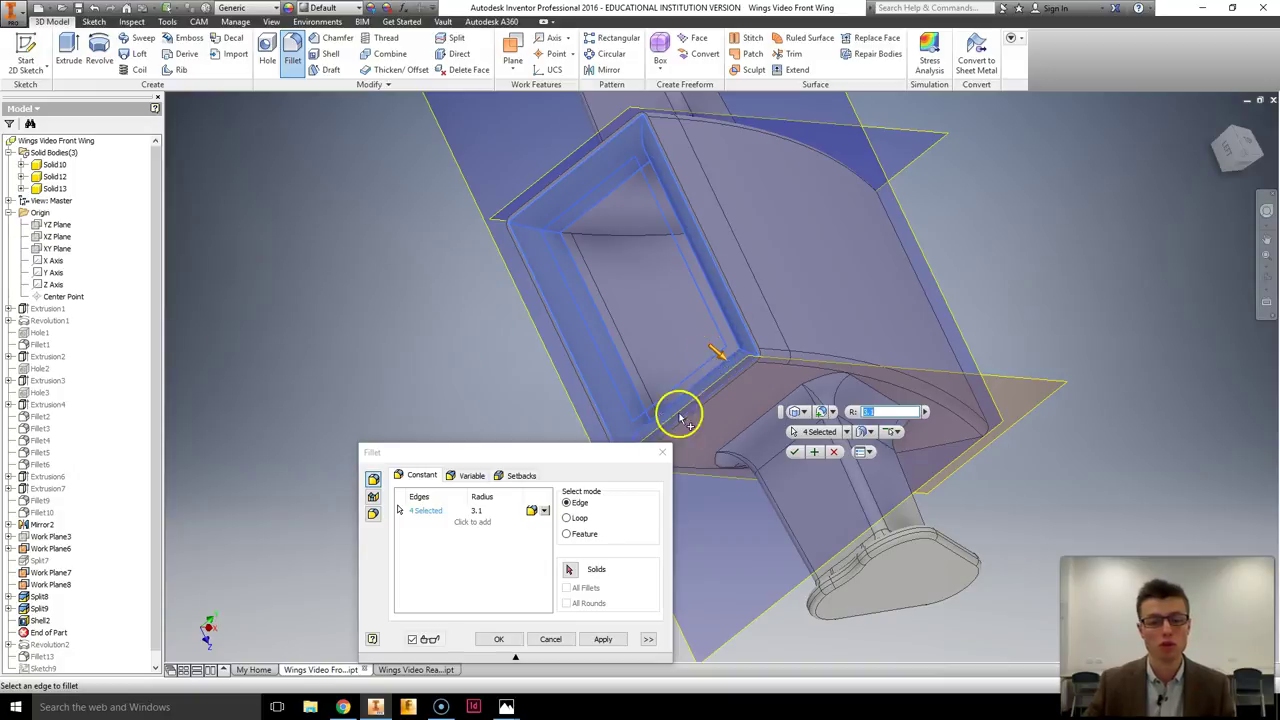
{"action": "left_click", "coordinate": [495, 639]}
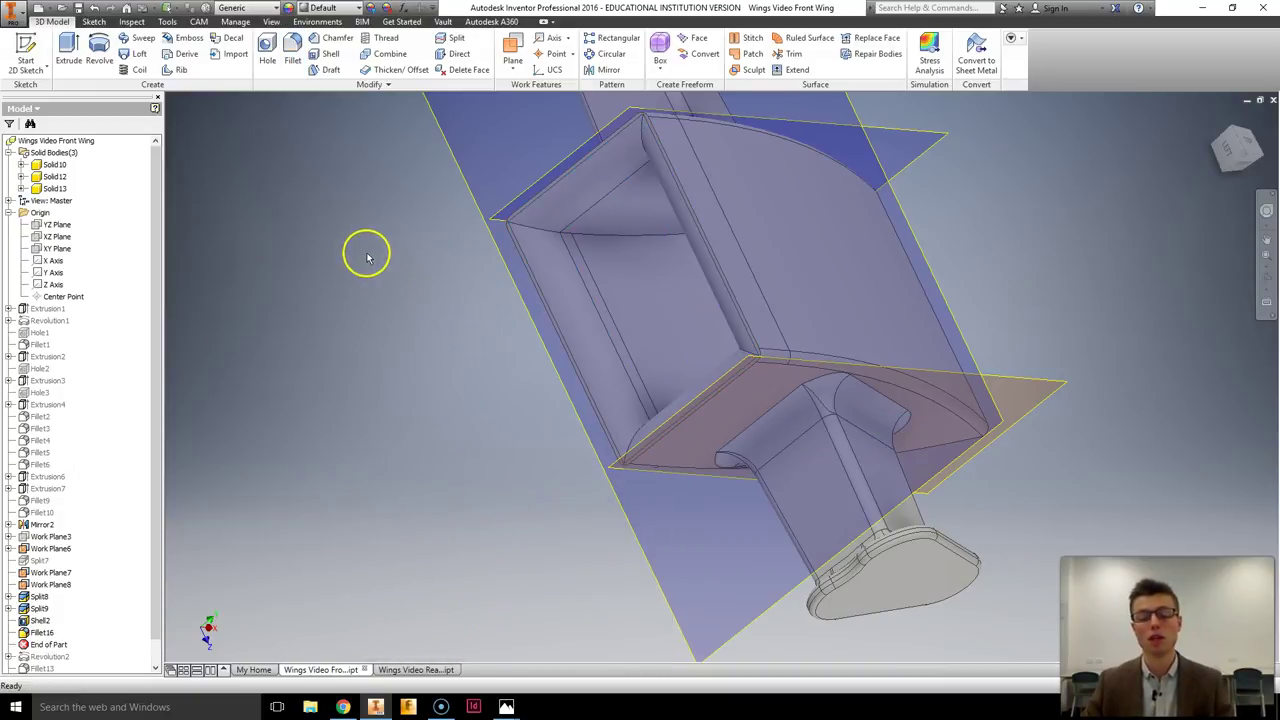
Combine the shelled block as base with the two peg bodies as toolbodies, joining them into one solid
{"action": "scroll", "coordinate": [440, 238], "scroll_direction": "down", "scroll_amount": 3}
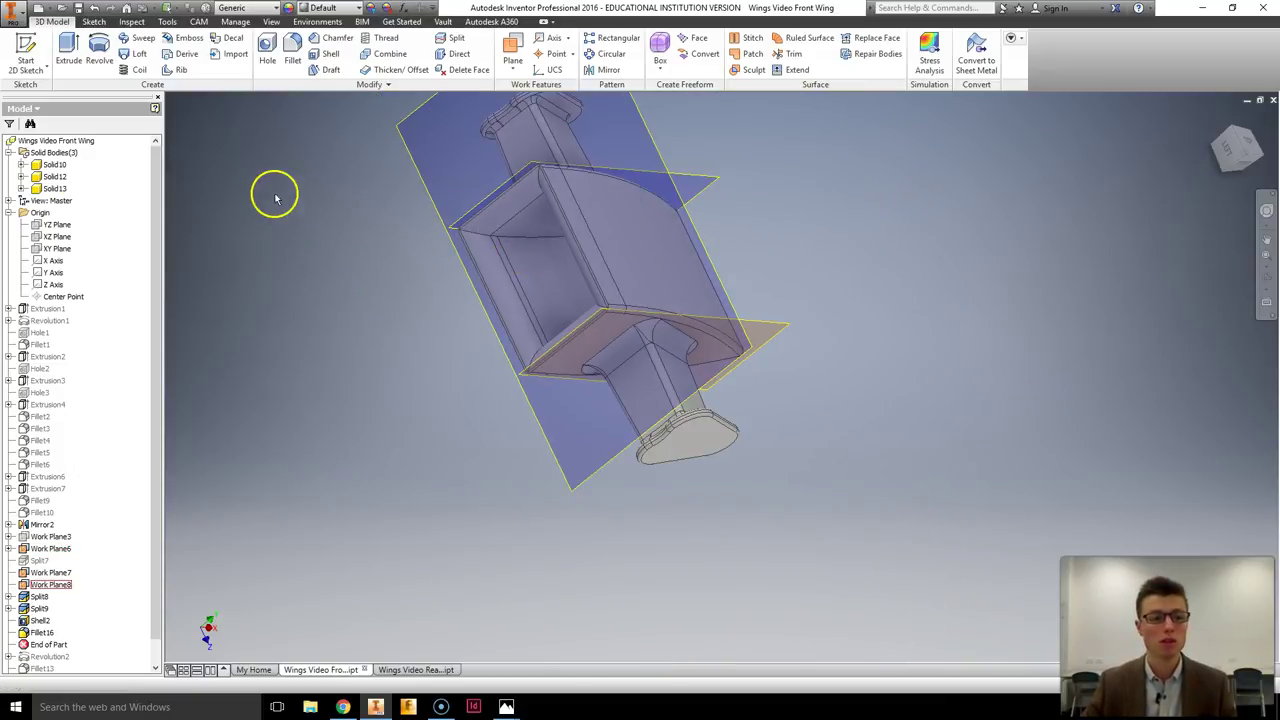
{"action": "left_click", "coordinate": [54, 164]}
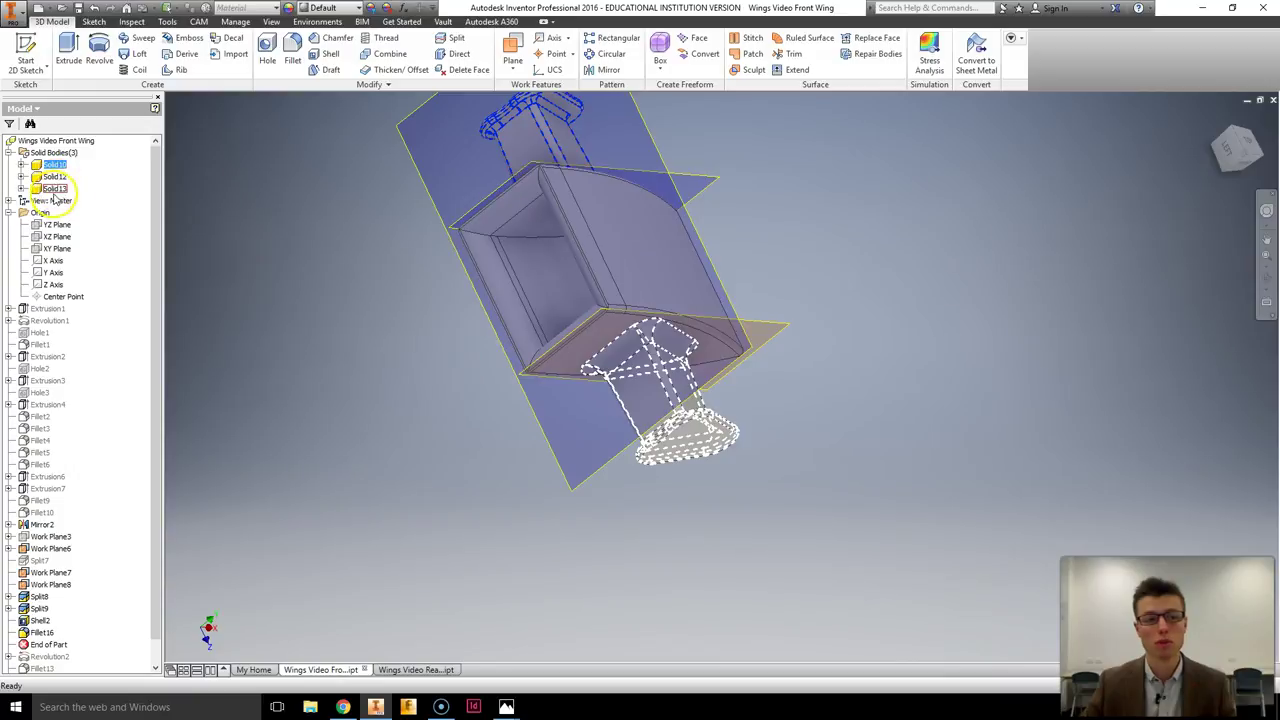
{"action": "left_click", "coordinate": [53, 189], "text": "shift"}
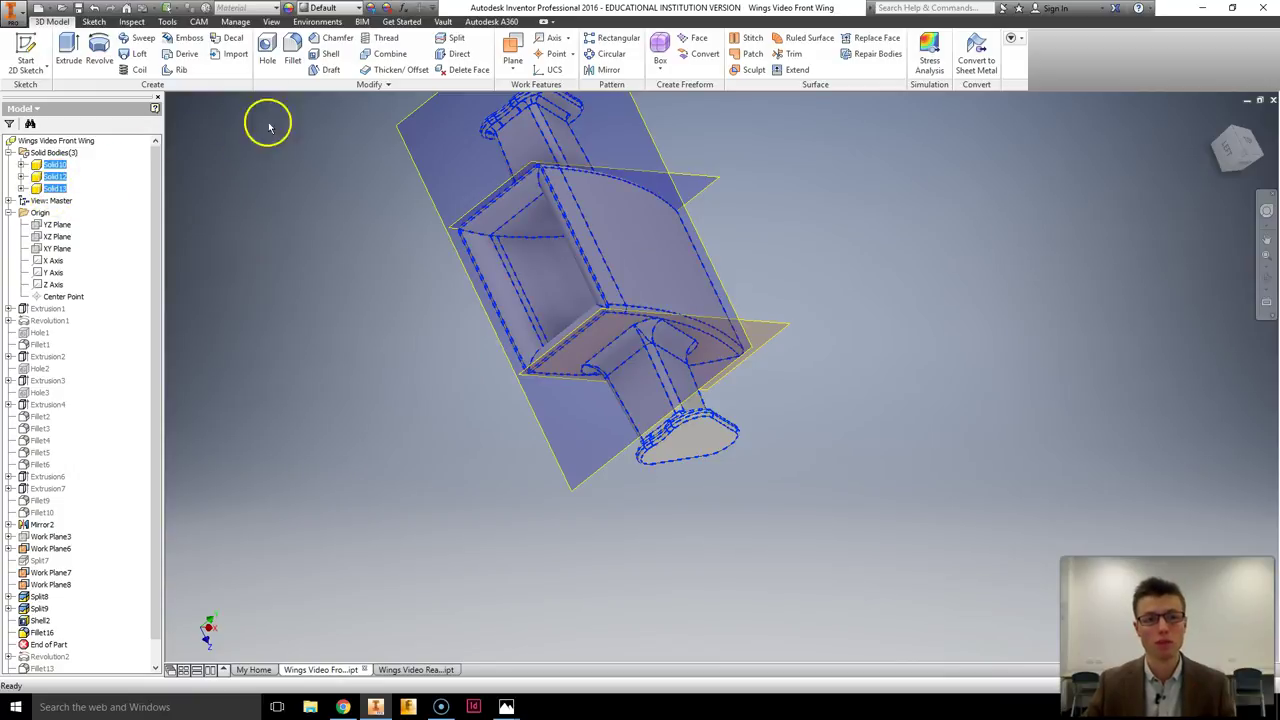
{"action": "left_click", "coordinate": [388, 54]}
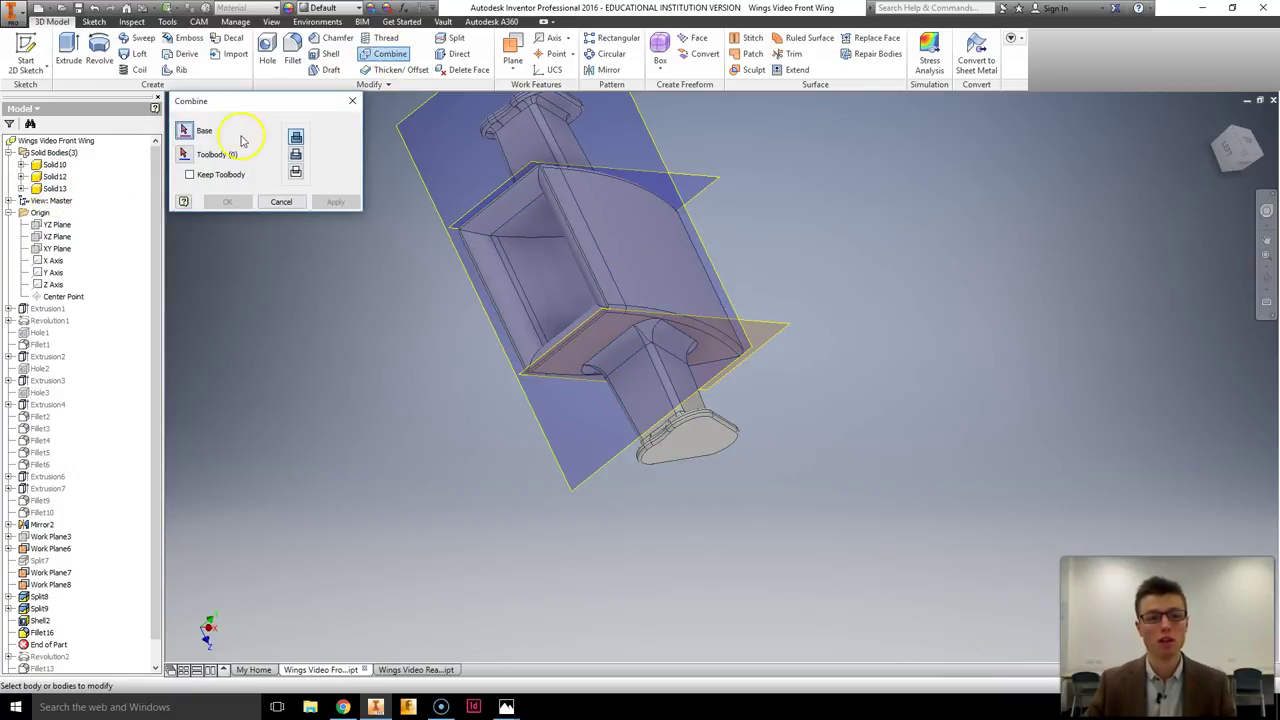
{"action": "scroll", "coordinate": [484, 208], "scroll_direction": "up", "scroll_amount": 3}
{"action": "left_click", "coordinate": [560, 234]}
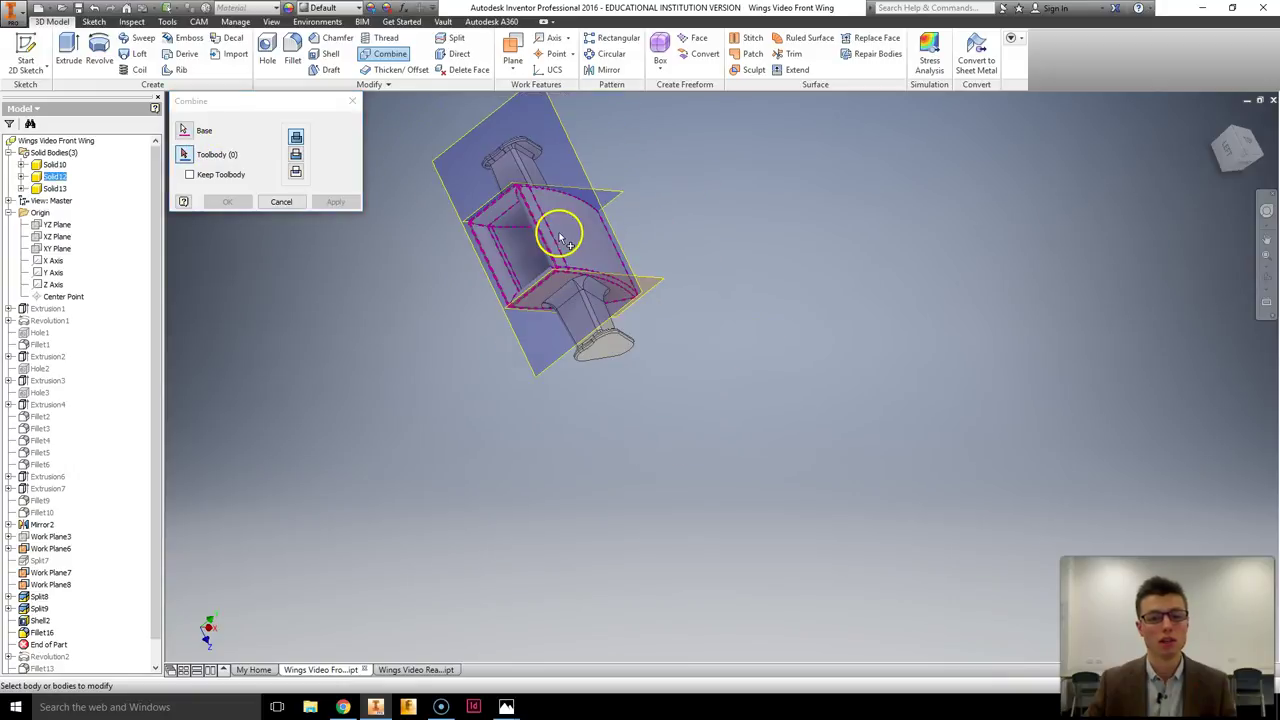
{"action": "left_click", "coordinate": [520, 157]}
{"action": "left_click", "coordinate": [597, 327]}
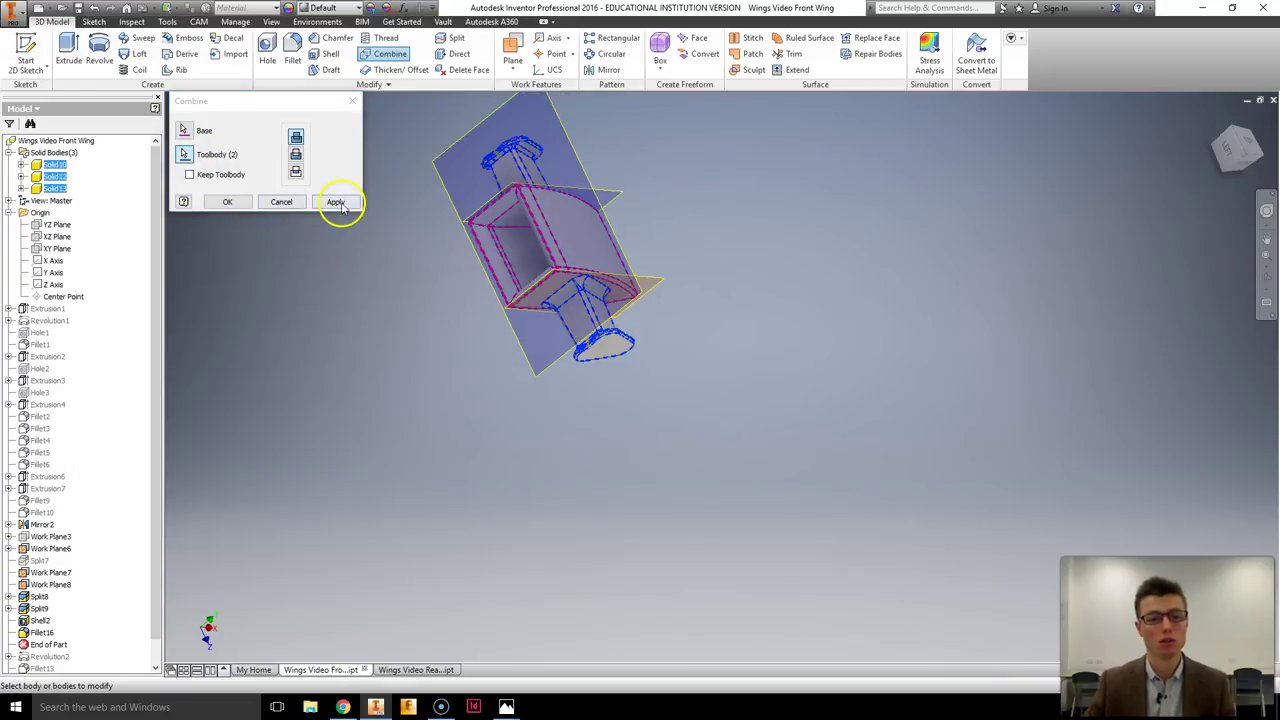
{"action": "left_click", "coordinate": [229, 202]}
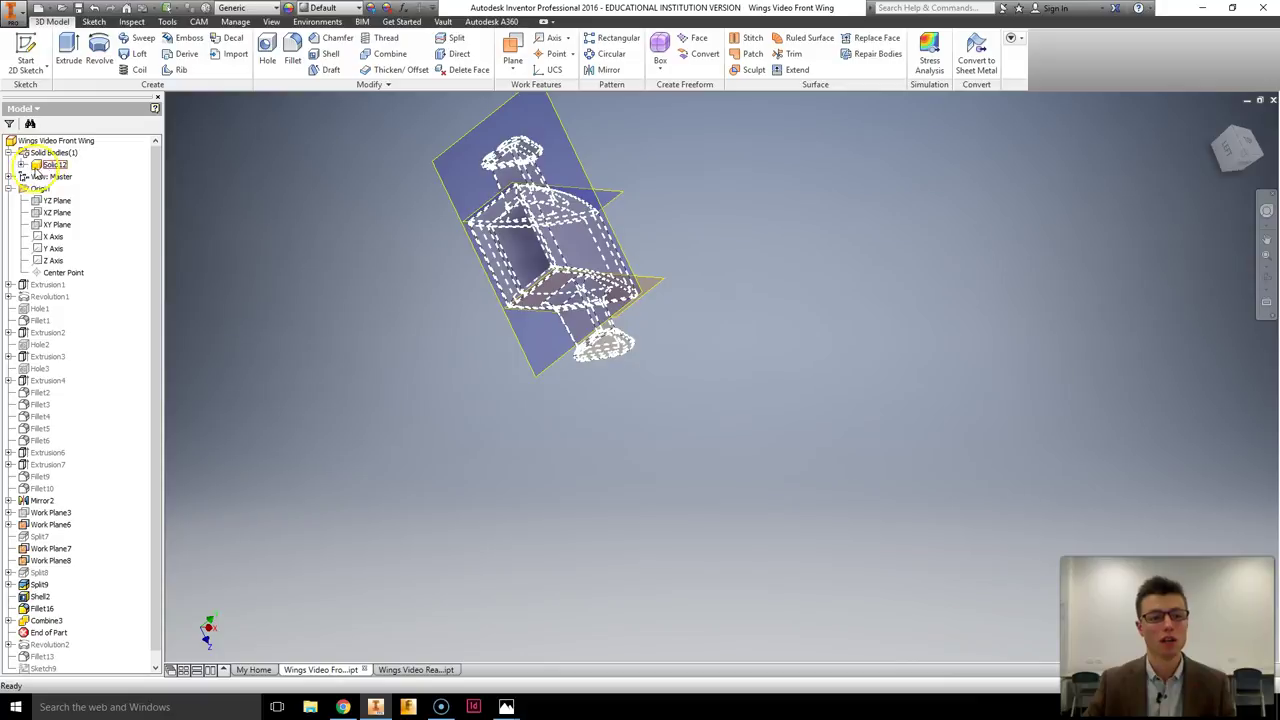
{"action": "left_click", "coordinate": [49, 166]}
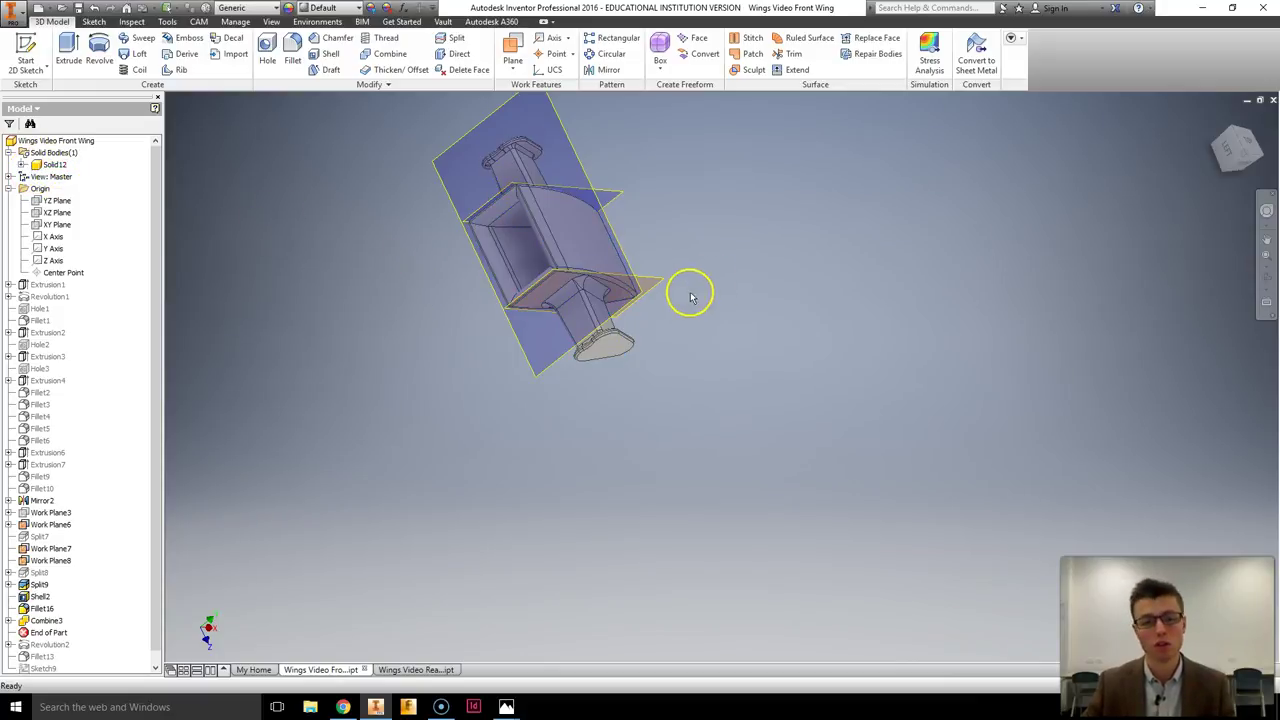
Hide Work Plane6, Work Plane7 and Work Plane8 around the front wing
{"action": "left_click", "coordinate": [649, 283]}
{"action": "left_click", "coordinate": [627, 260], "text": "ctrl"}
{"action": "left_click", "coordinate": [609, 192], "text": "ctrl"}
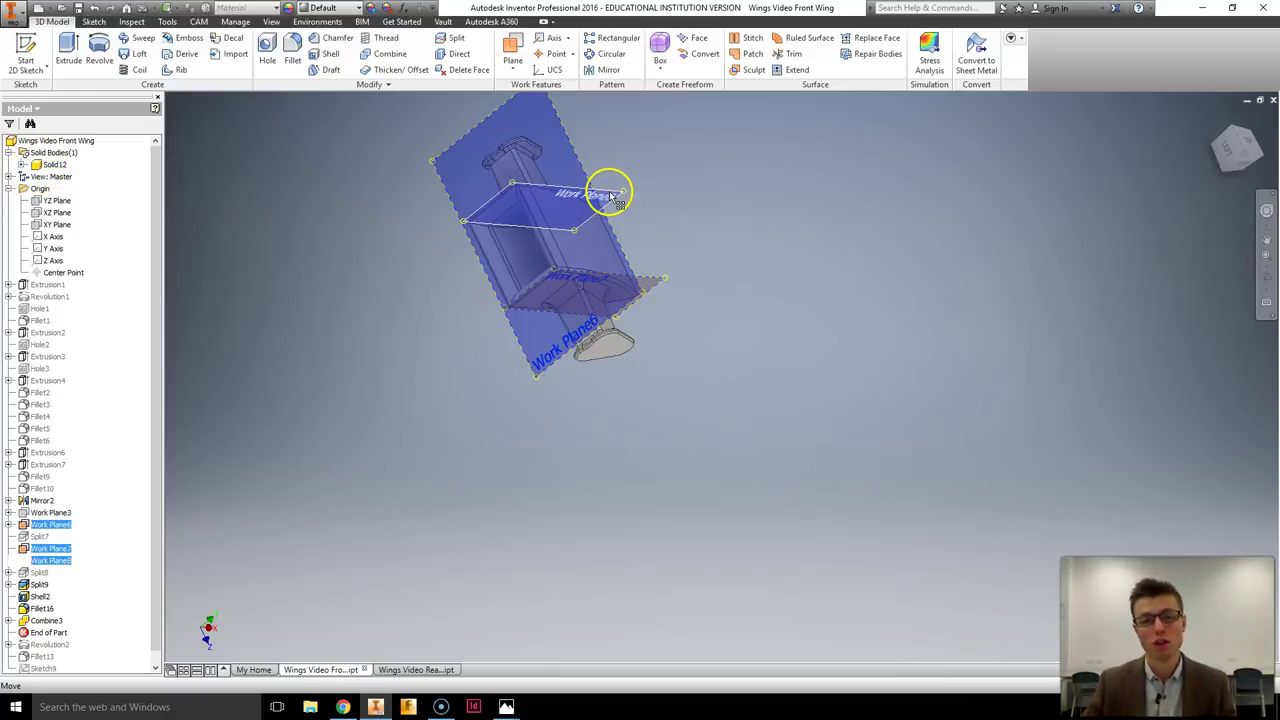
{"action": "right_click", "coordinate": [612, 198]}
{"action": "left_click", "coordinate": [642, 210]}
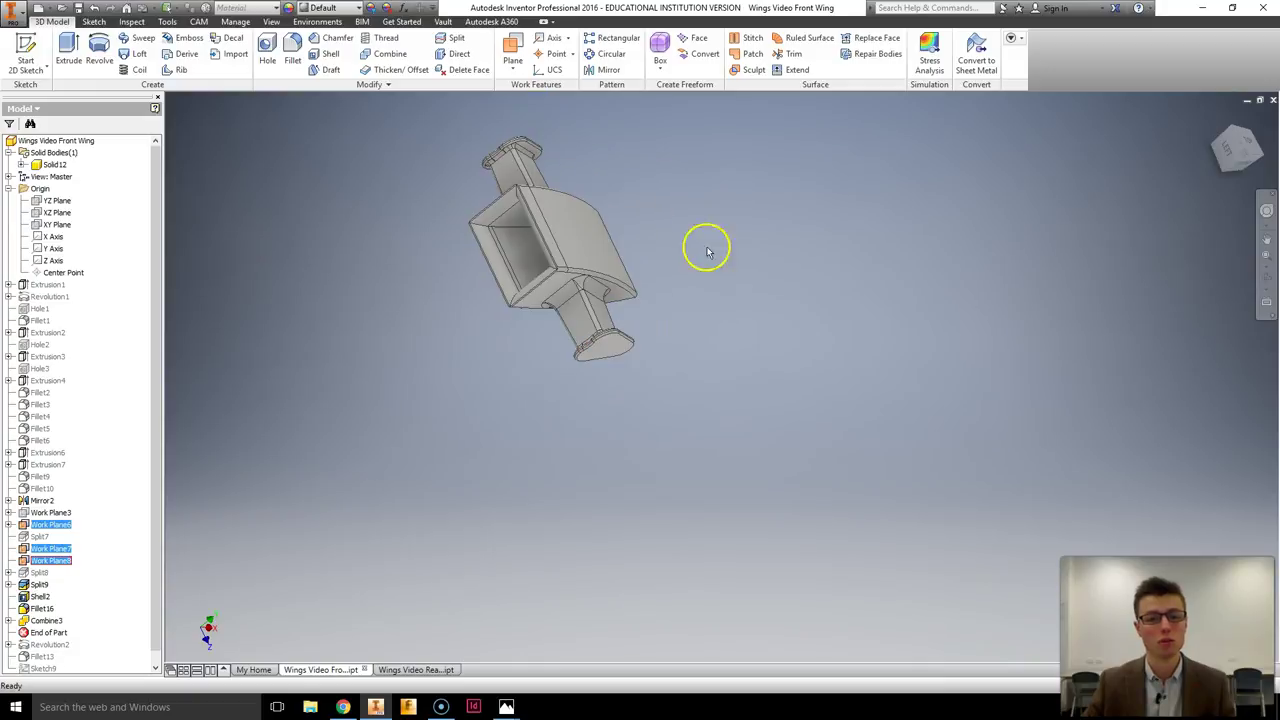
{"action": "middle_click_drag", "start_coordinate": [734, 297], "coordinate": [505, 296], "text": "shift"}
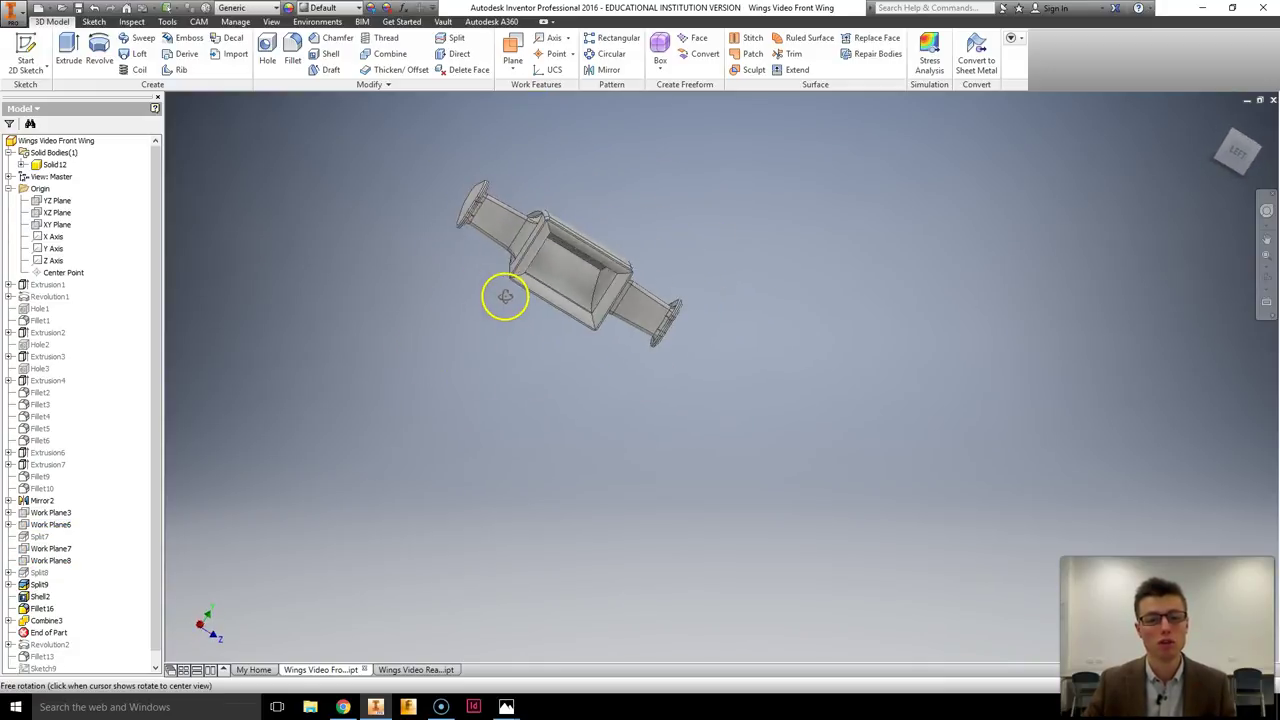
Open the recent document Final Assembly.iam and switch its browser from CAM to the Model view
{"action": "left_click", "coordinate": [254, 670]}
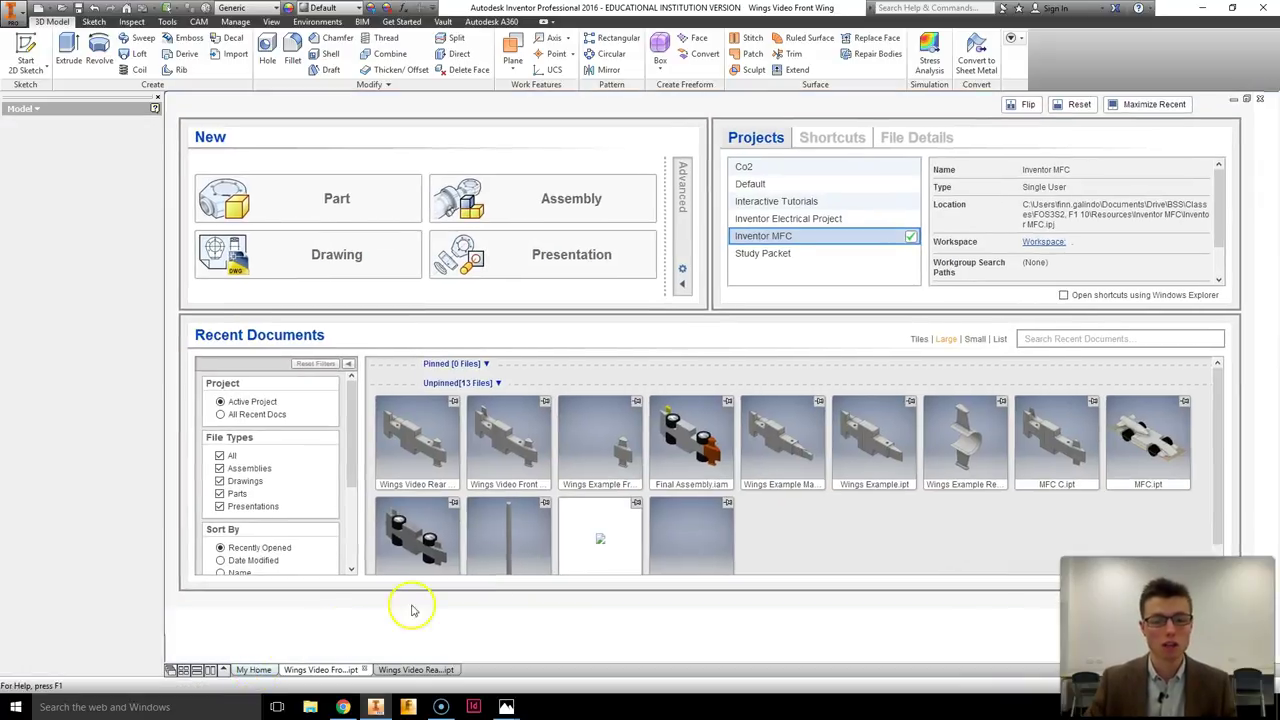
{"action": "double_click", "coordinate": [691, 462]}
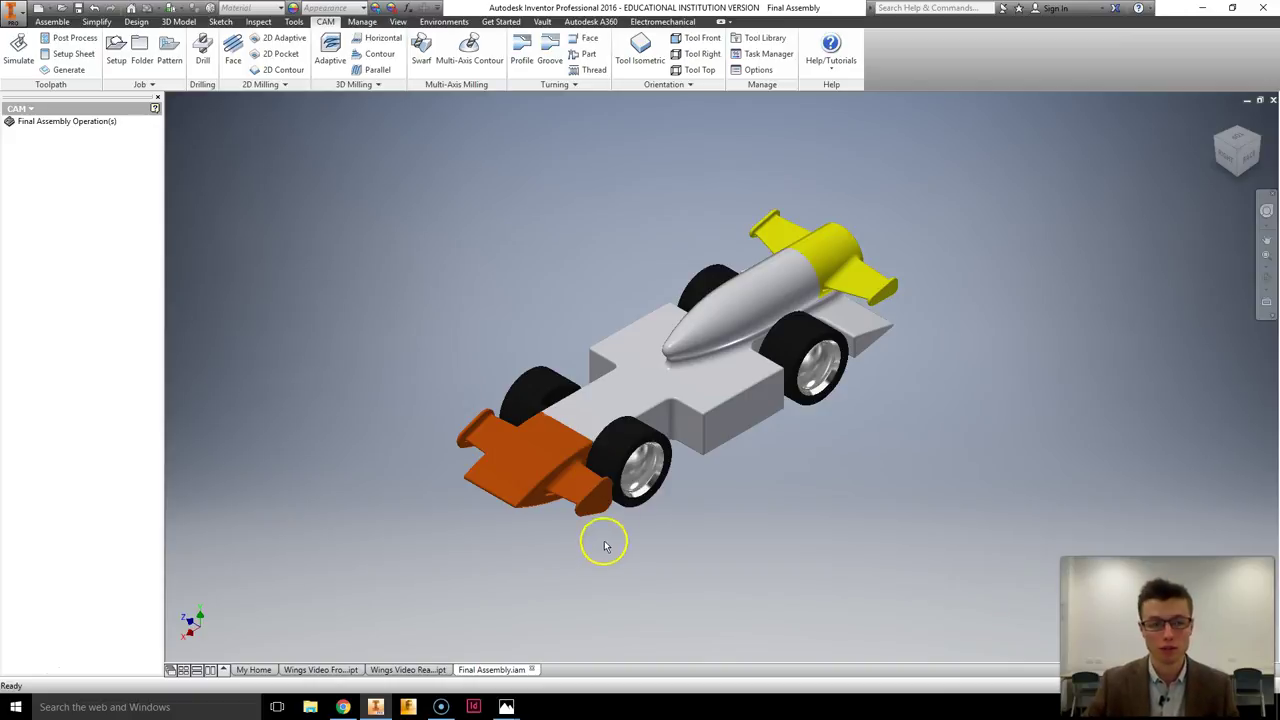
{"action": "left_click", "coordinate": [543, 471]}
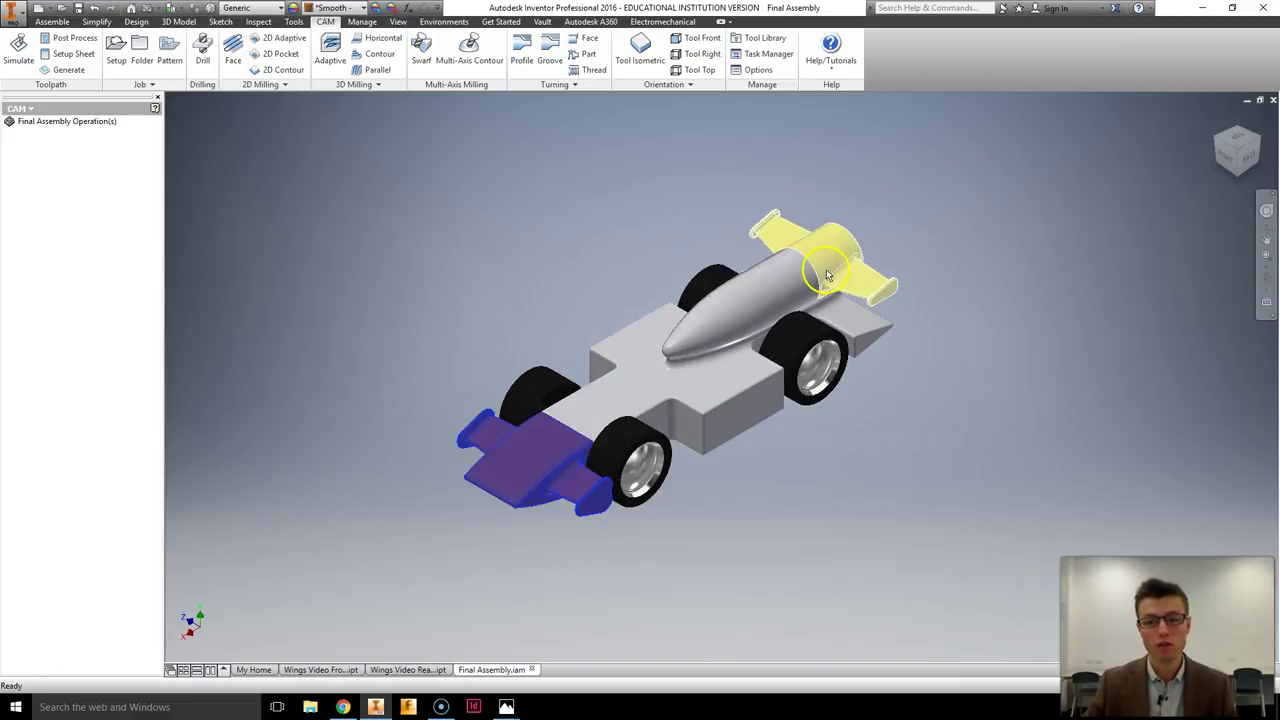
{"action": "left_click", "coordinate": [470, 278]}
{"action": "left_click", "coordinate": [20, 109]}
{"action": "left_click", "coordinate": [26, 122]}
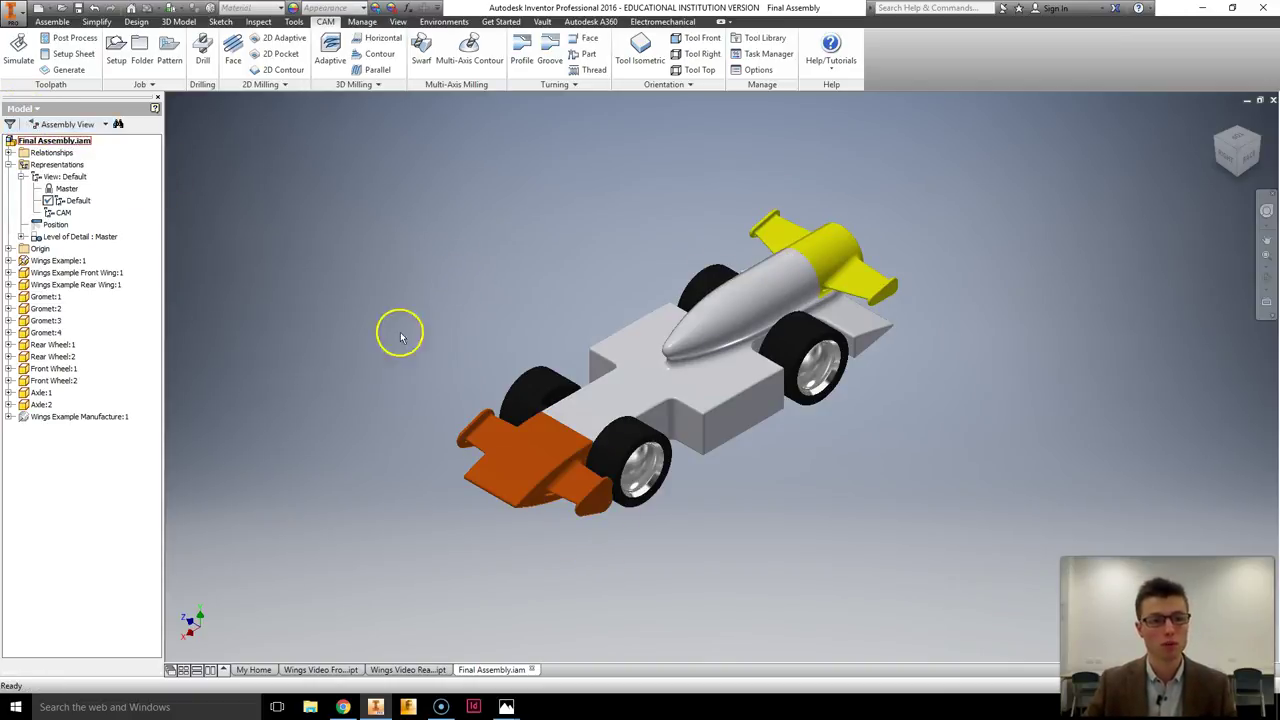
Hide the Wings Example Front Wing:1 component to expose the car body's nose underneath
{"action": "left_click", "coordinate": [52, 261]}
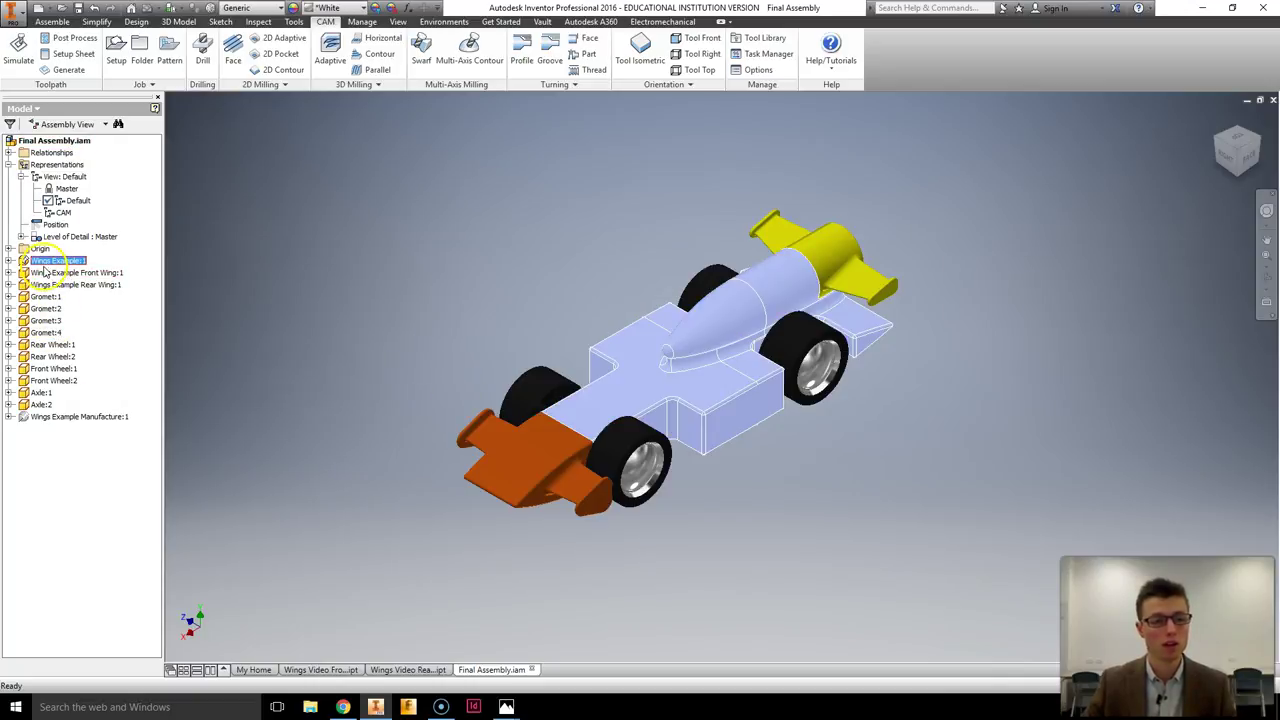
{"action": "left_click", "coordinate": [46, 273]}
{"action": "right_click", "coordinate": [45, 274]}
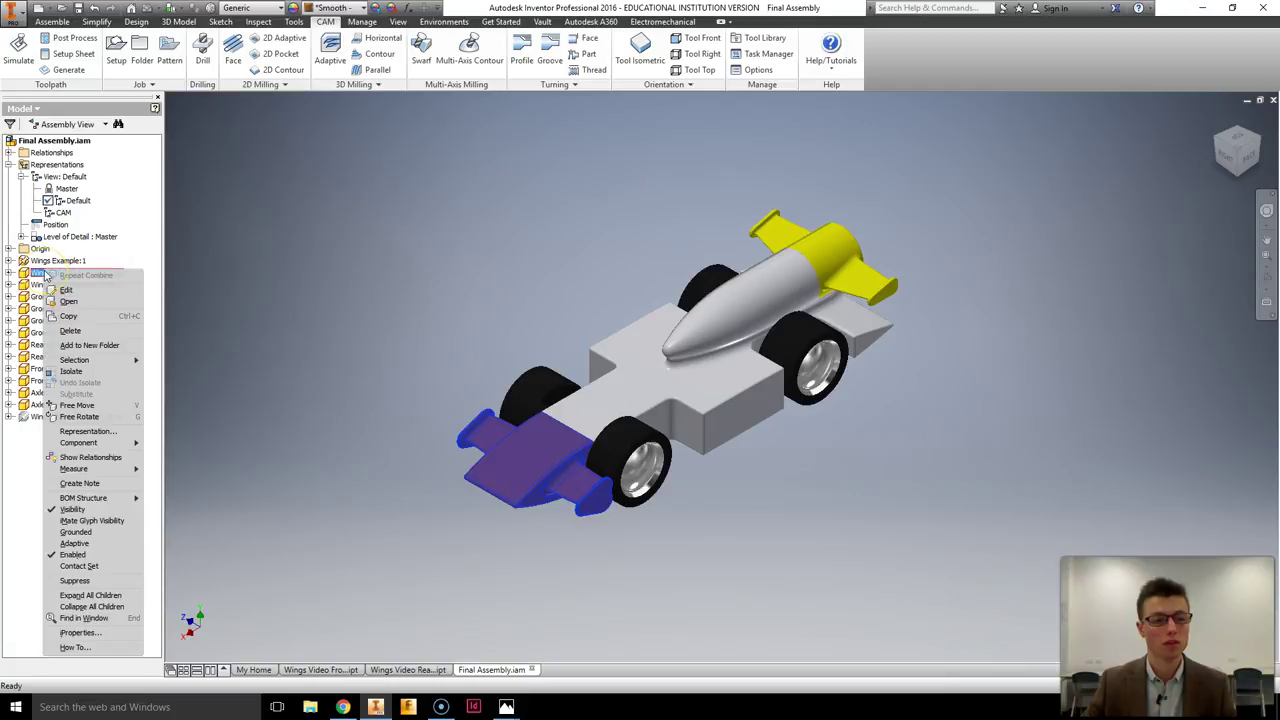
{"action": "left_click", "coordinate": [73, 509]}
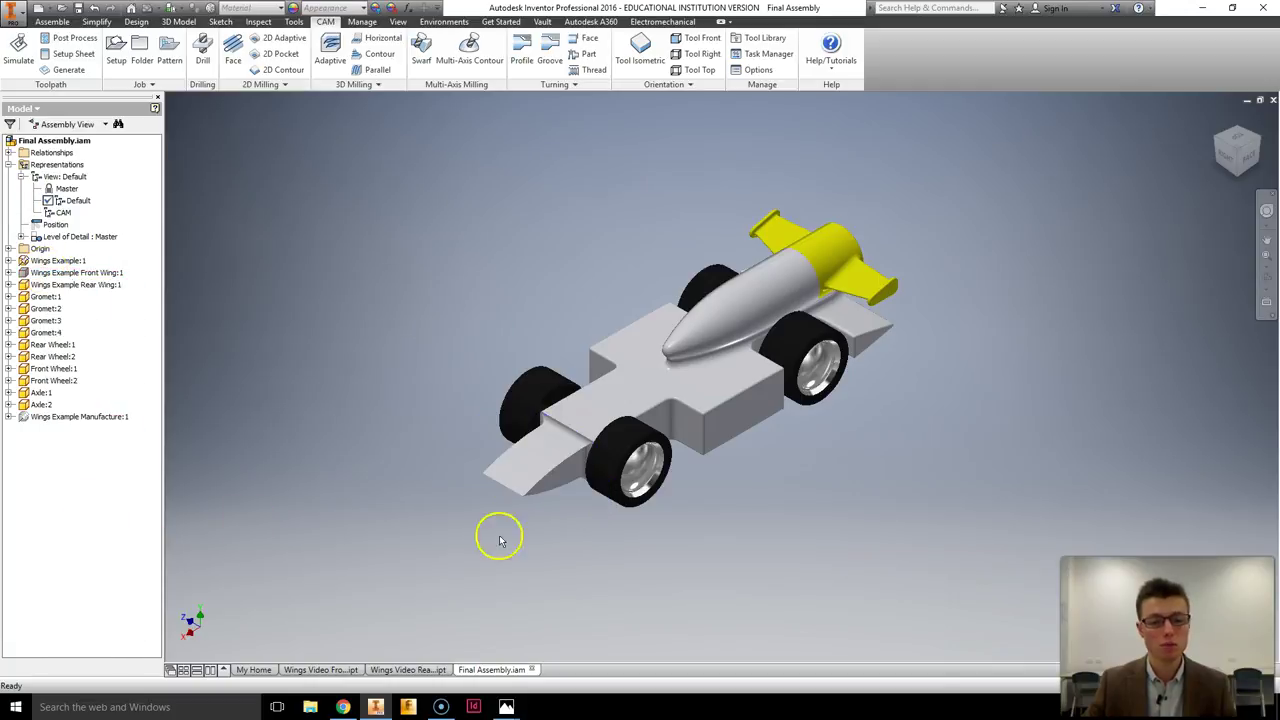
{"action": "scroll", "coordinate": [588, 470], "scroll_direction": "down", "scroll_amount": 3}
{"action": "middle_click_drag", "start_coordinate": [566, 523], "coordinate": [576, 521], "text": "shift"}
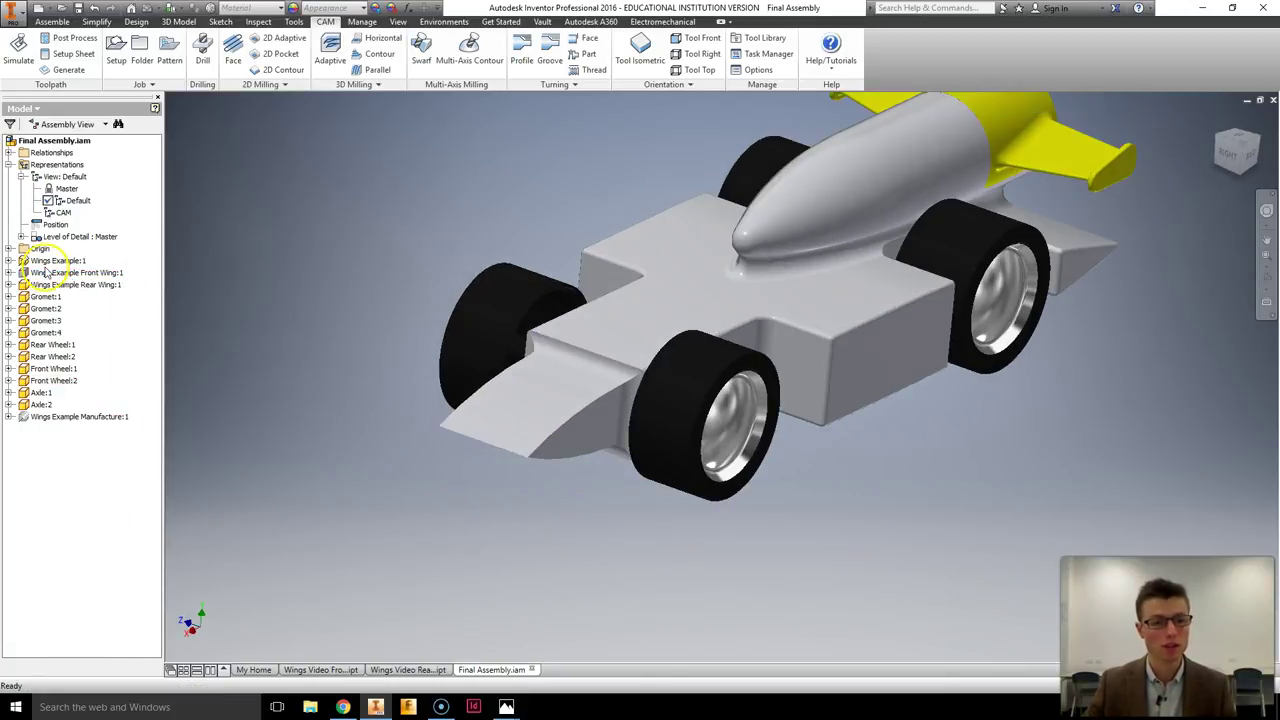
Hide the car body Wings Example:1 and make Wings Example Front Wing:1 visible again
{"action": "left_click", "coordinate": [56, 261]}
{"action": "right_click", "coordinate": [56, 262]}
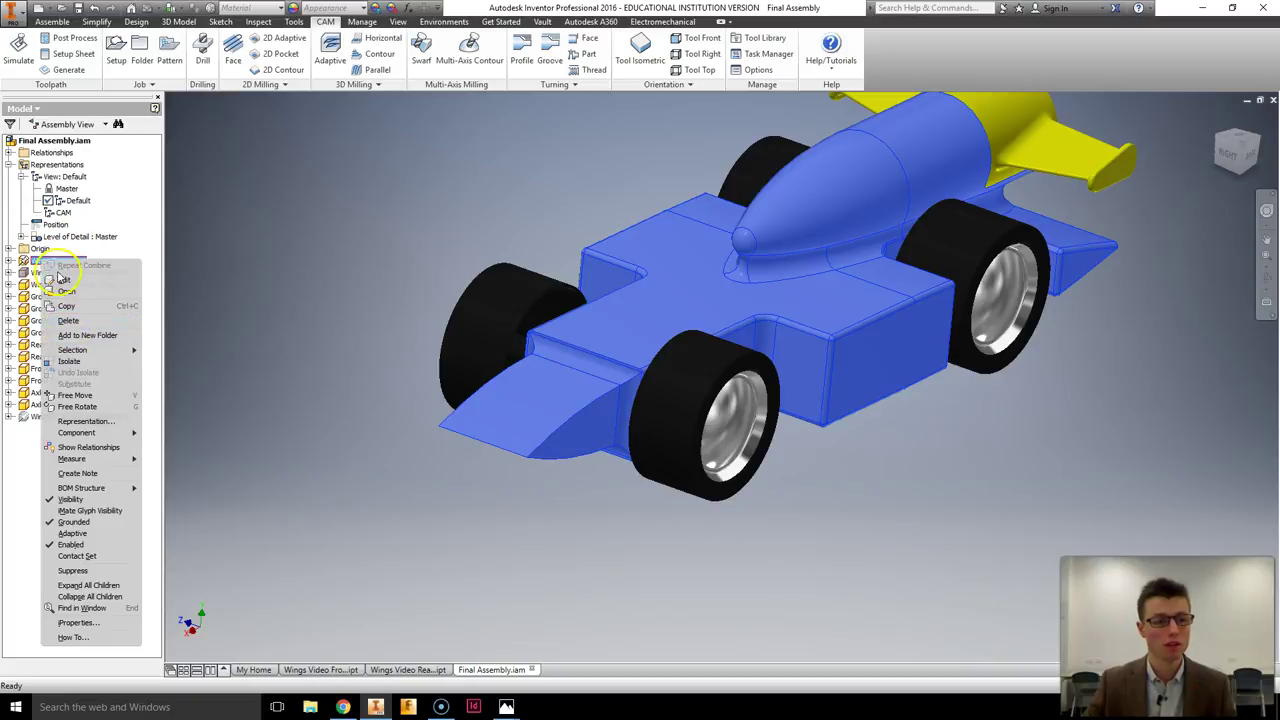
{"action": "left_click", "coordinate": [72, 499]}
{"action": "left_click", "coordinate": [56, 273]}
{"action": "right_click", "coordinate": [58, 273]}
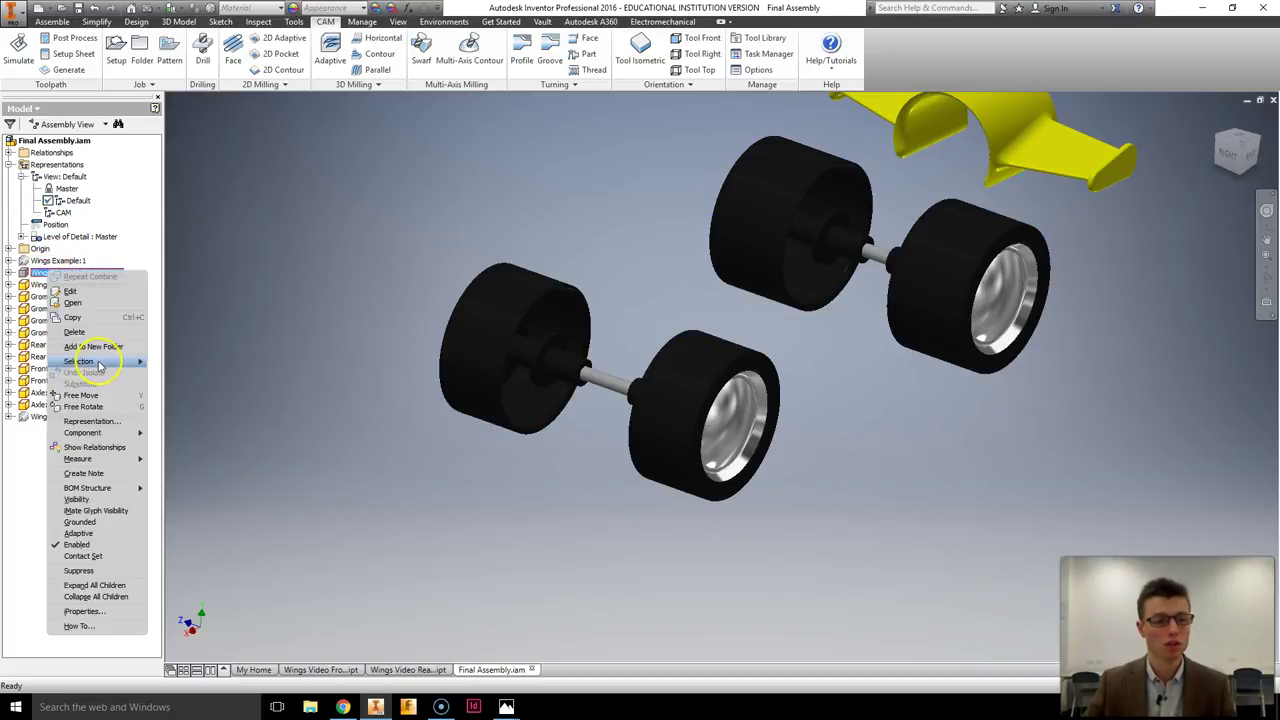
{"action": "left_click", "coordinate": [76, 500]}
Examine the hollowed inside of the orange front wing and its position relative to the wheels and axles
{"action": "middle_click_drag", "start_coordinate": [749, 471], "coordinate": [629, 383], "text": "shift"}
{"action": "scroll", "coordinate": [663, 311], "scroll_direction": "down", "scroll_amount": 4}
{"action": "middle_click_drag", "start_coordinate": [663, 311], "coordinate": [640, 395], "text": "shift"}
{"action": "middle_click_drag", "start_coordinate": [775, 419], "coordinate": [410, 340]}
{"action": "middle_click_drag", "start_coordinate": [655, 350], "coordinate": [637, 371], "text": "shift"}
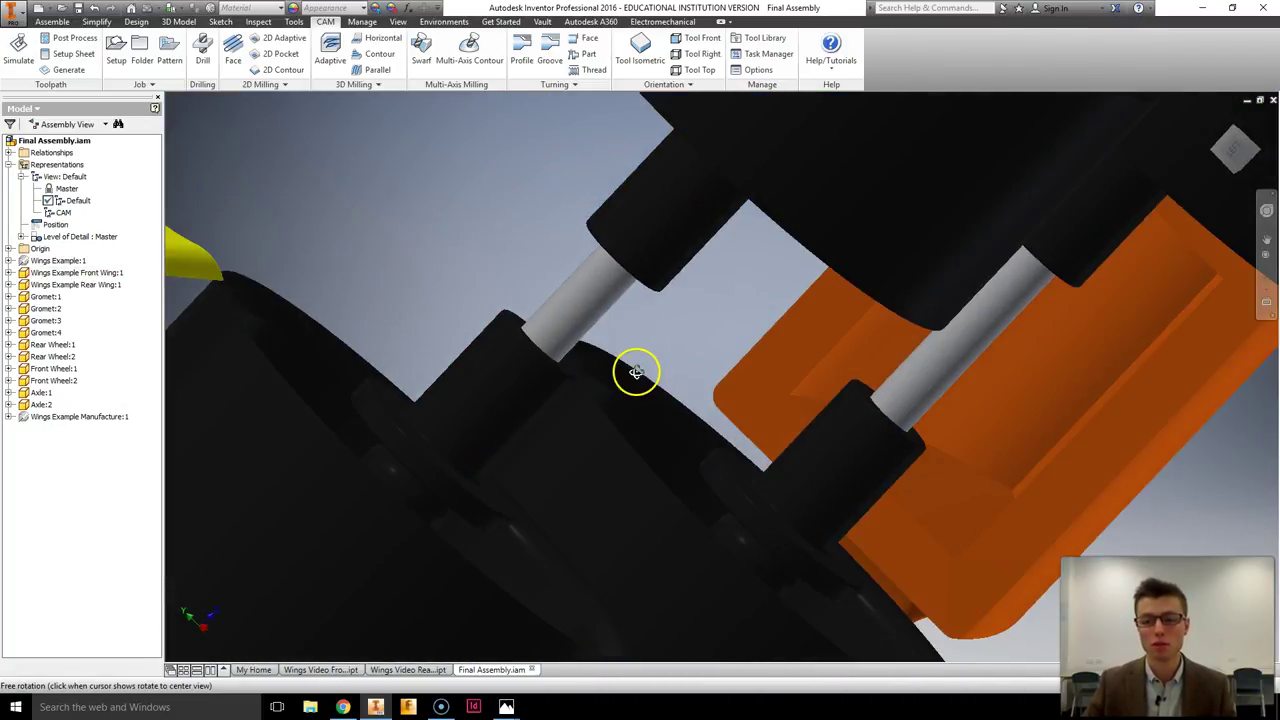
{"action": "middle_click_drag", "start_coordinate": [648, 280], "coordinate": [797, 449]}
{"action": "scroll", "coordinate": [660, 282], "scroll_direction": "up", "scroll_amount": 4}
{"action": "scroll", "coordinate": [670, 278], "scroll_direction": "down", "scroll_amount": 8}
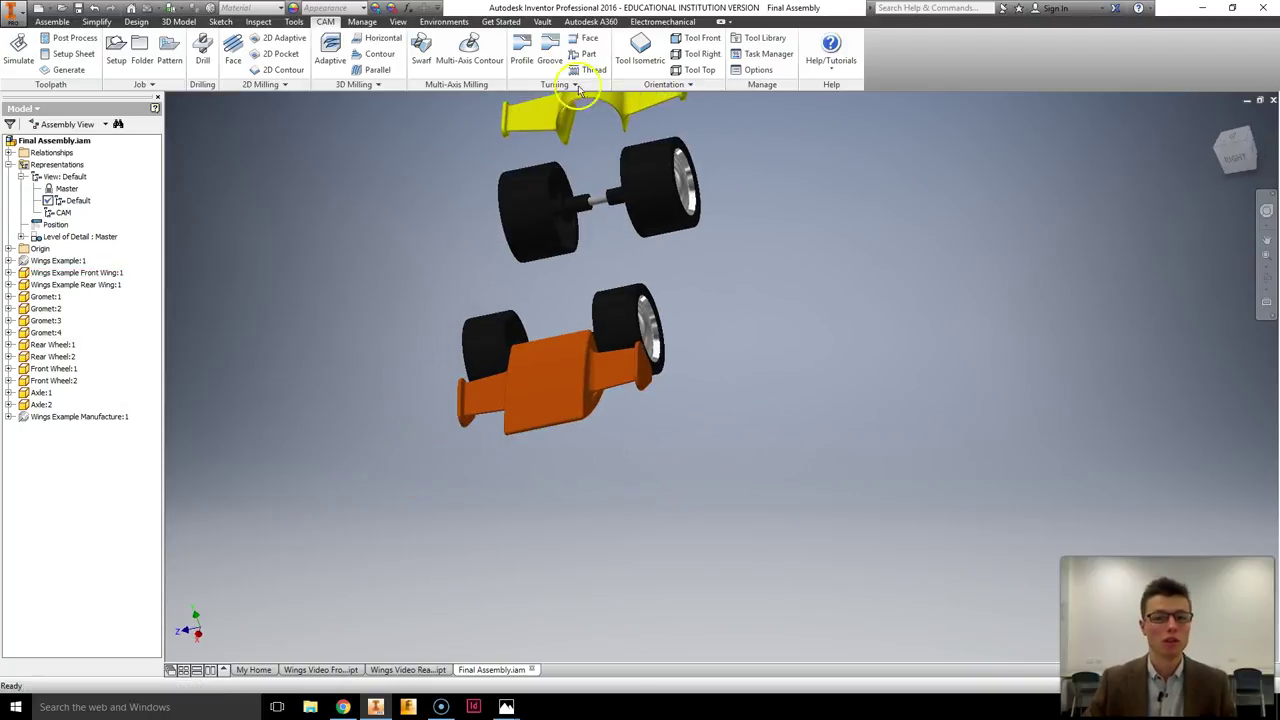